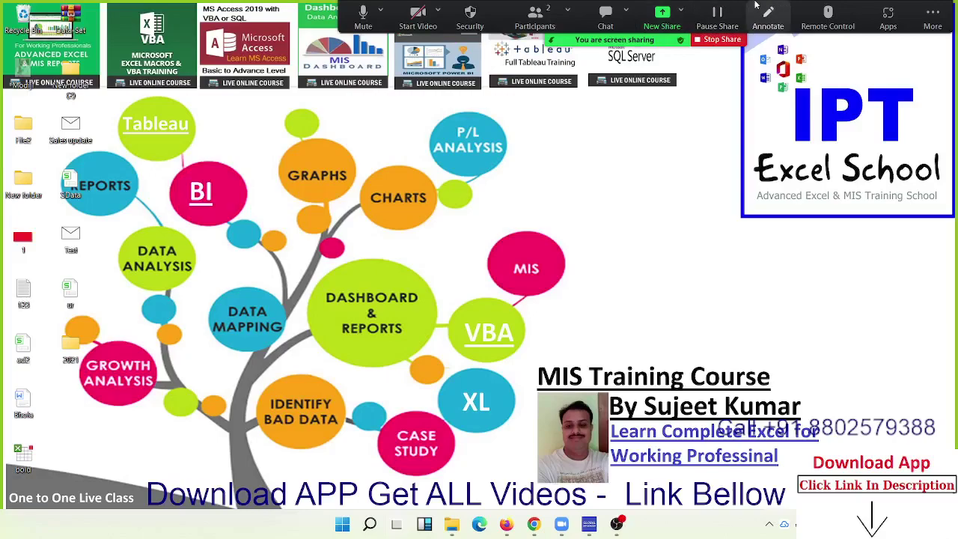
Dismiss the Zoom recording notice and launch Excel from the Windows Start search
{"action": "left_click", "coordinate": [538, 340]}
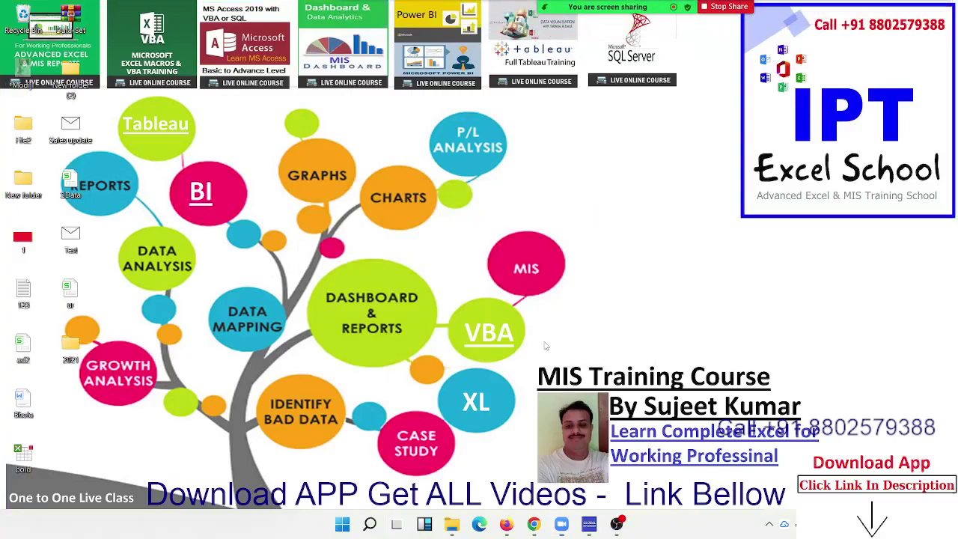
{"action": "left_click", "coordinate": [936, 27]}
{"action": "key", "text": "super"}
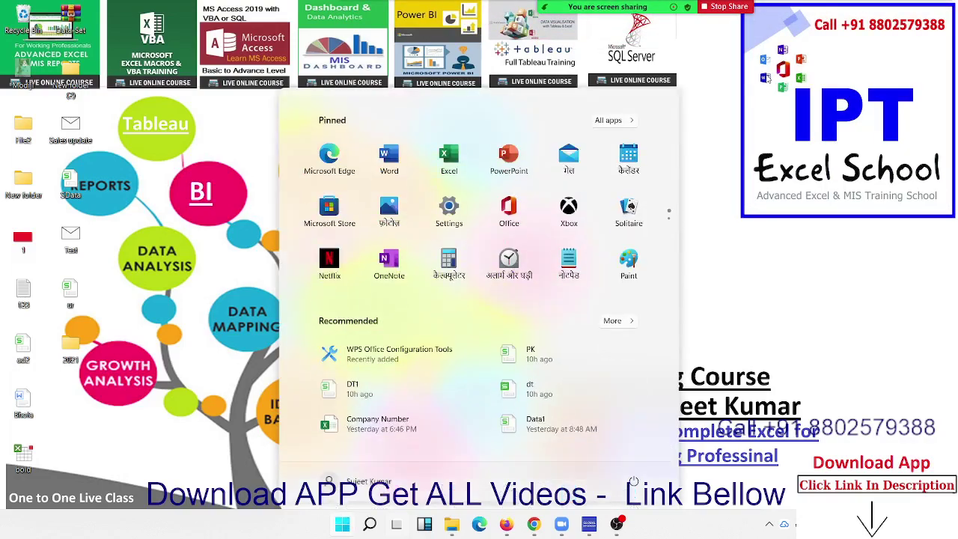
{"action": "type", "text": "excel"}
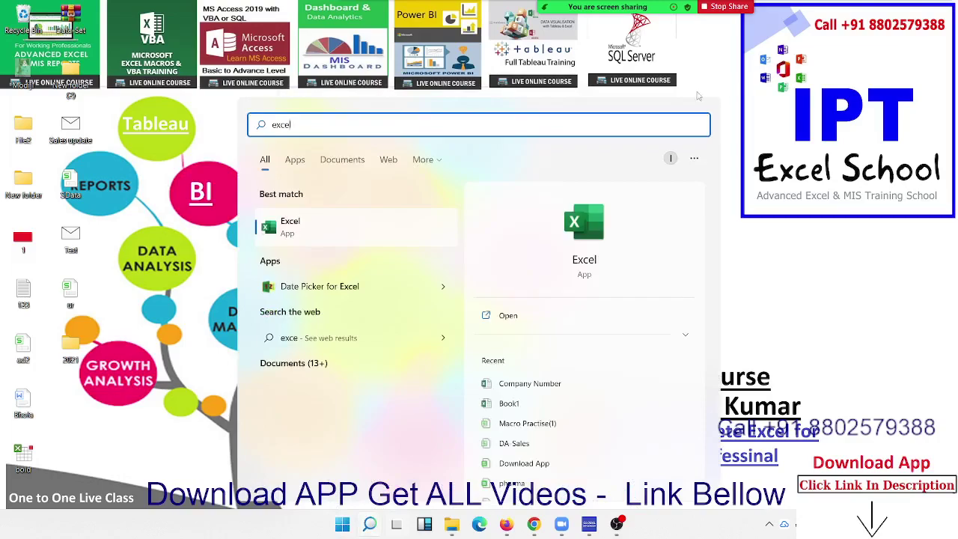
{"action": "key", "text": "Return"}
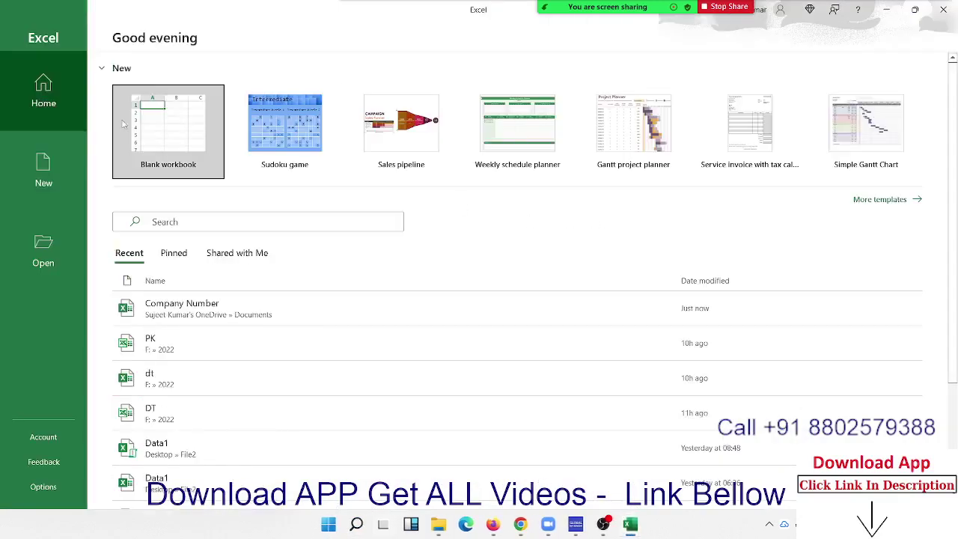
Create a blank workbook and enter VBA in cell B2
{"action": "left_click", "coordinate": [193, 120]}
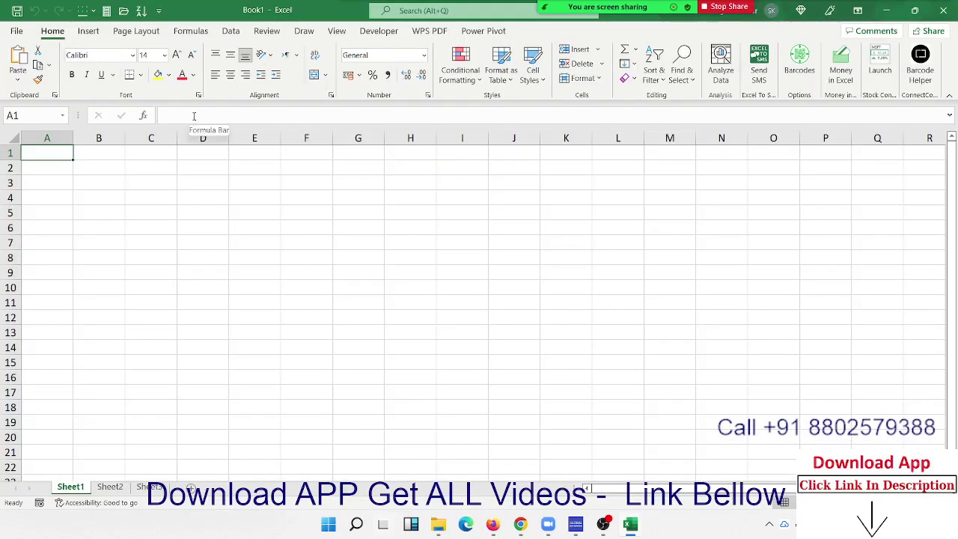
{"action": "left_click", "coordinate": [283, 289]}
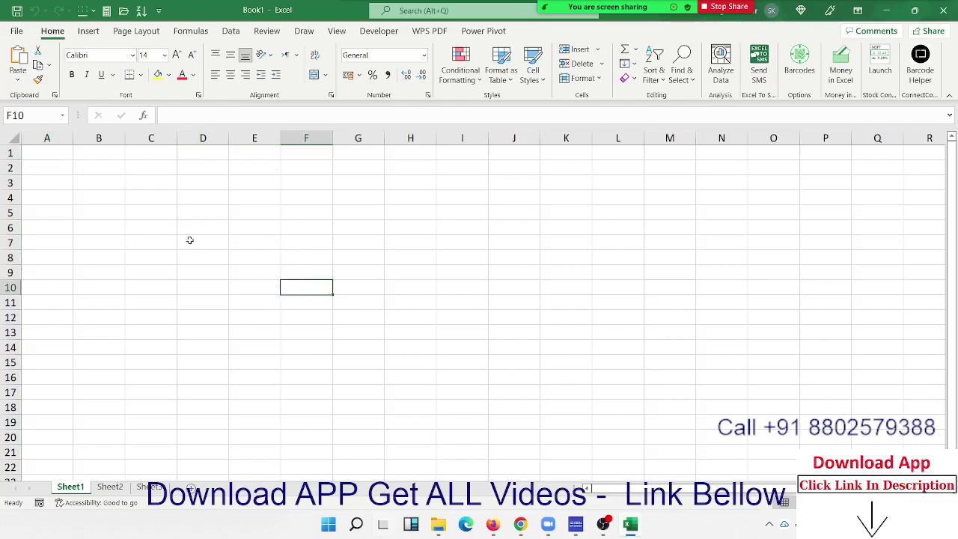
{"action": "left_click", "coordinate": [91, 168]}
{"action": "type", "text": "VBA"}
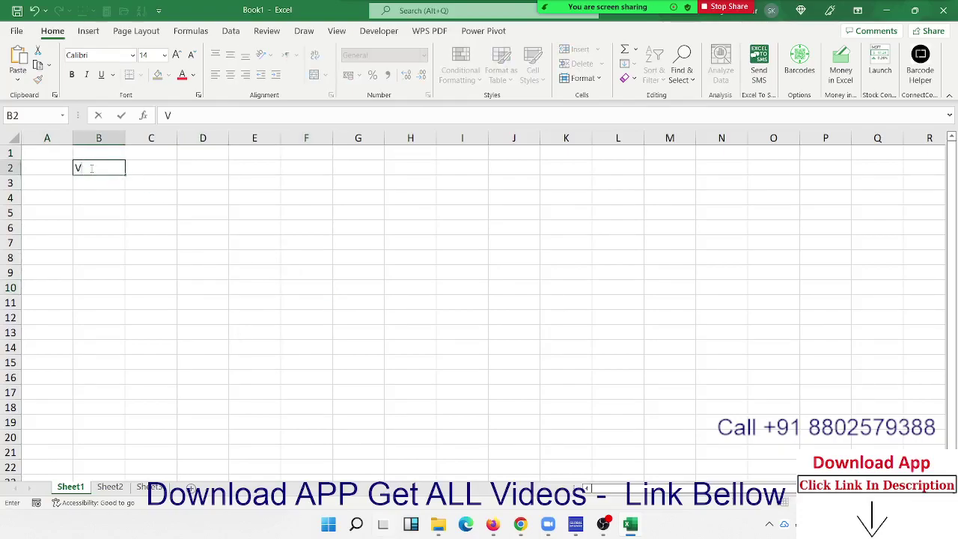
{"action": "key", "text": "Return"}
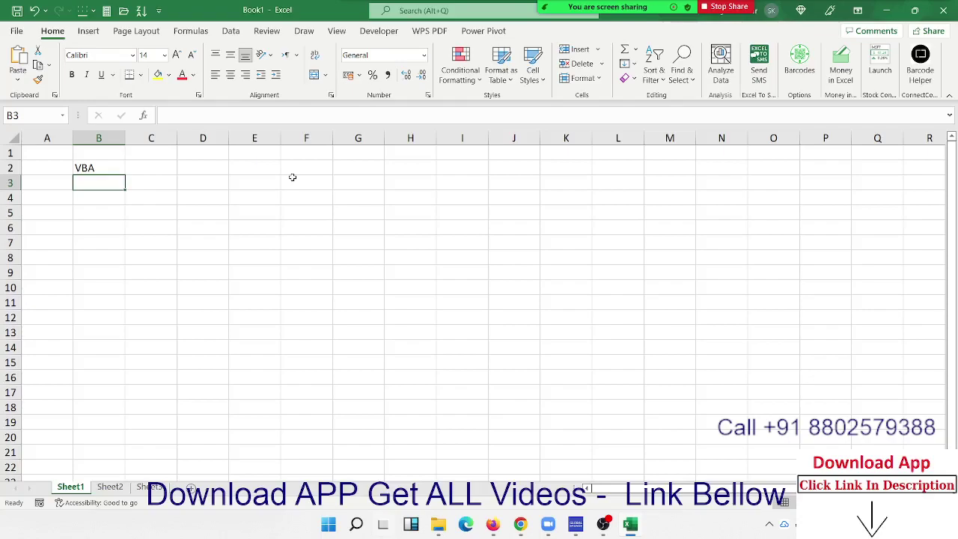
Enter VB6, VBs and .Net in B4:B6
{"action": "key", "text": "Return"}
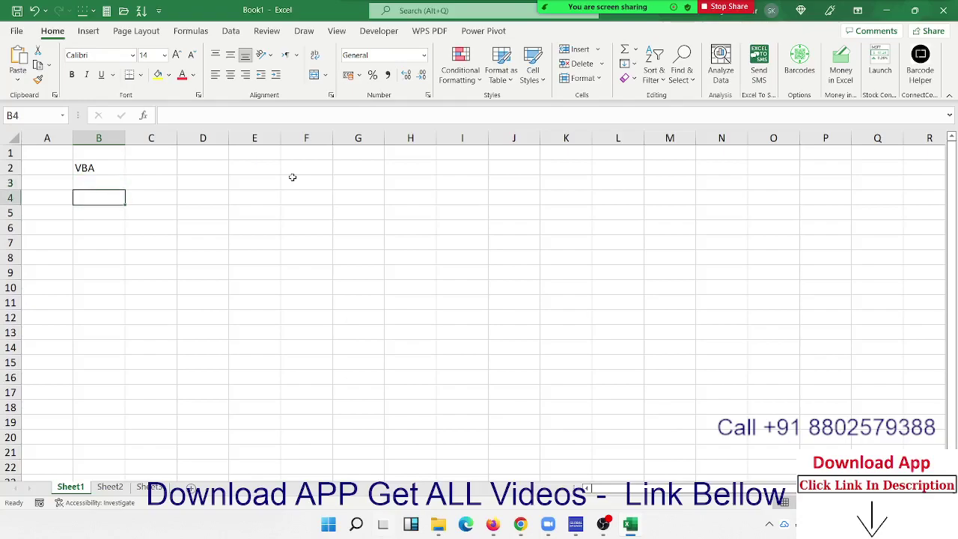
{"action": "type", "text": "VB6"}
{"action": "key", "text": "Return"}
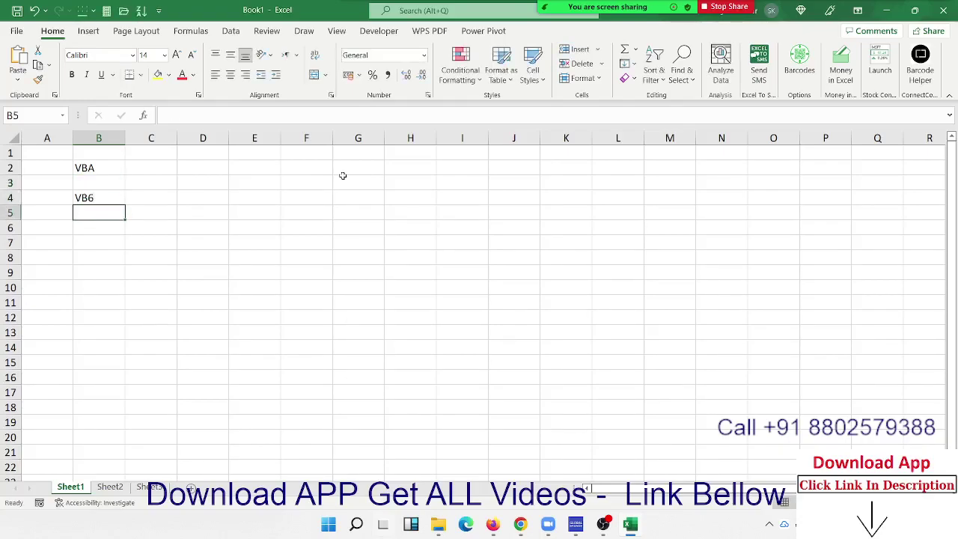
{"action": "type", "text": "VBs"}
{"action": "key", "text": "Return"}
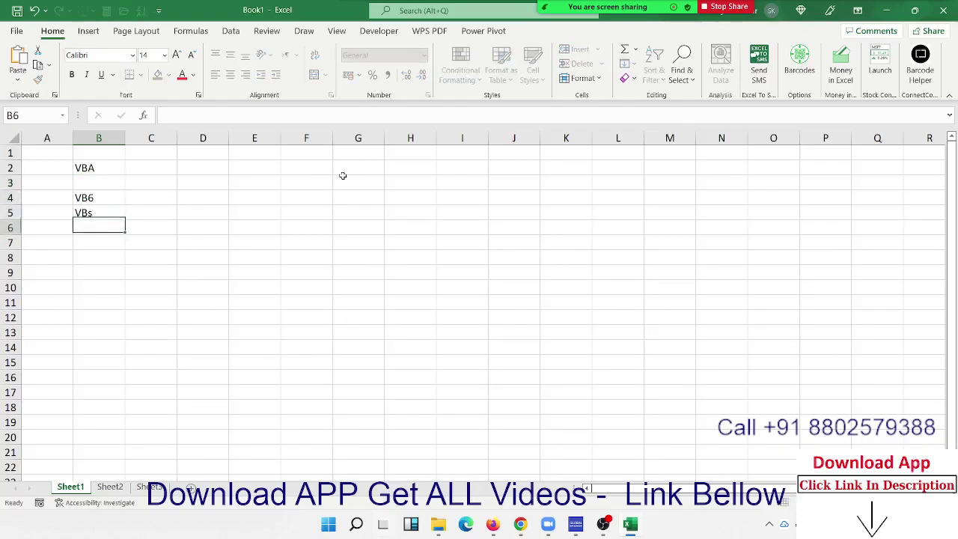
{"action": "type", "text": ".N"}
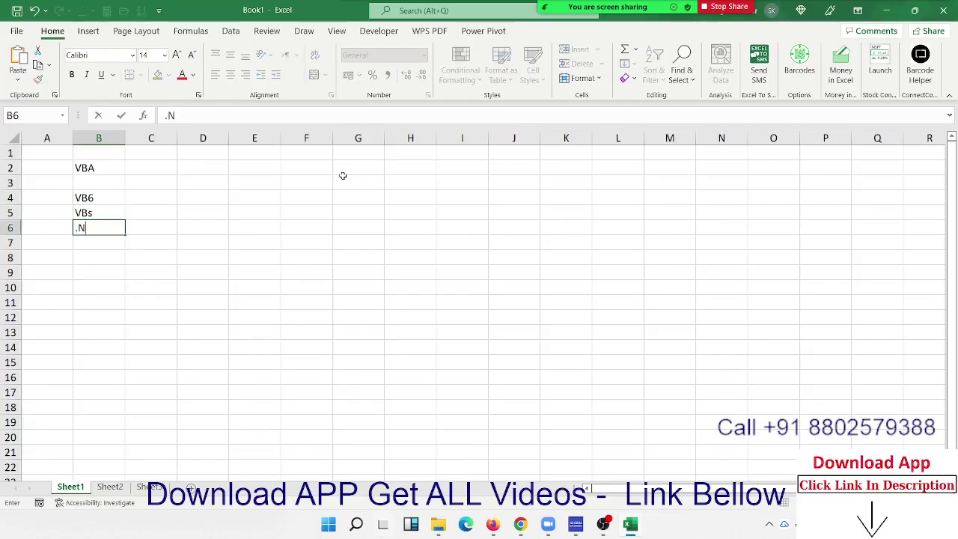
{"action": "type", "text": "et"}
{"action": "key", "text": "Return"}
{"action": "key", "text": "Up"}
{"action": "key", "text": "shift+Up"}
{"action": "key", "text": "shift+Up"}
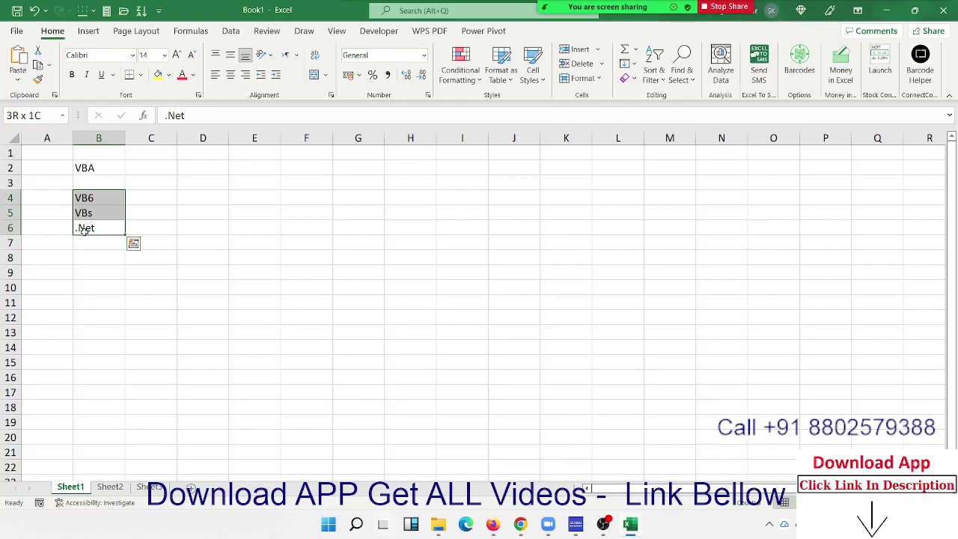
{"action": "left_click_drag", "start_coordinate": [84, 232], "coordinate": [92, 197]}
Enter MS Office in cell C2 beside VBA
{"action": "left_click", "coordinate": [118, 169]}
{"action": "left_click", "coordinate": [155, 166]}
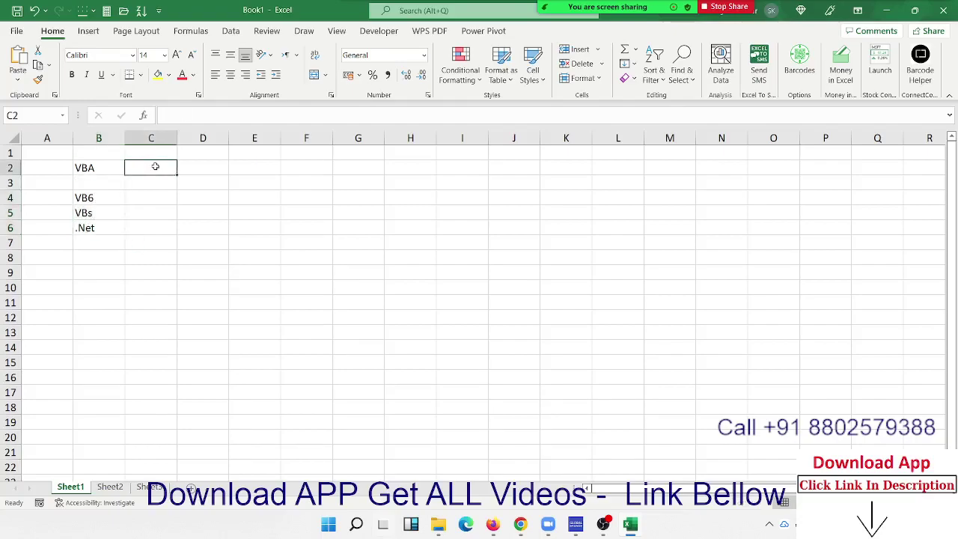
{"action": "type", "text": "MS"}
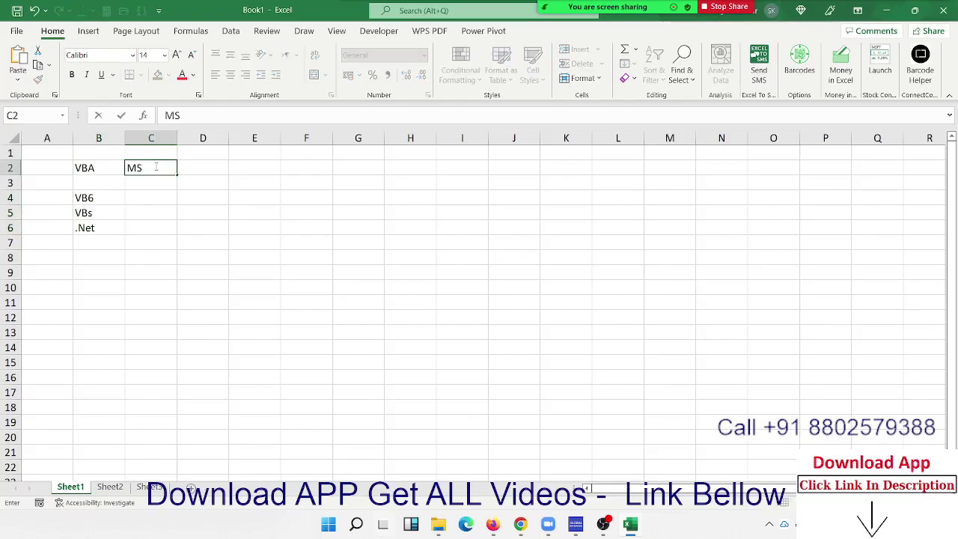
{"action": "type", "text": " Office"}
{"action": "key", "text": "Return"}
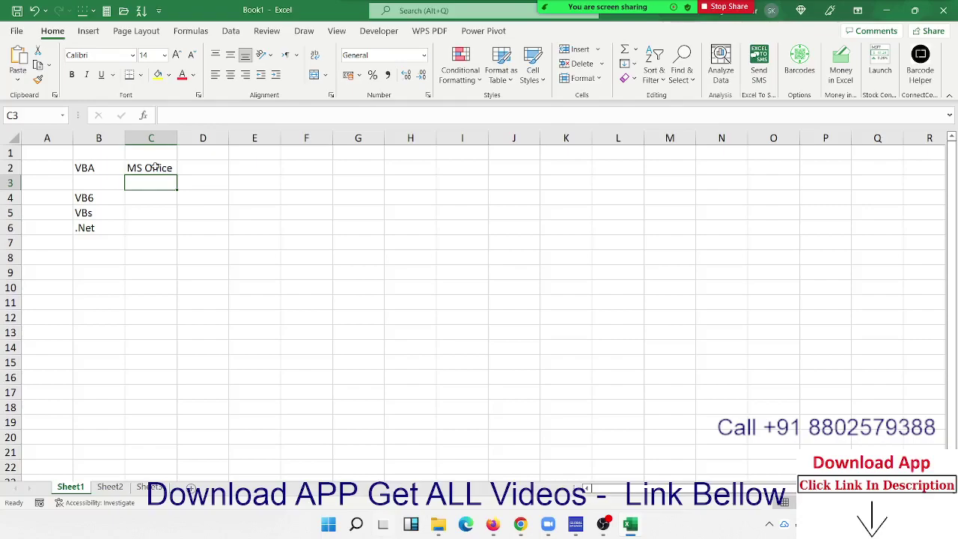
Enter Macros in D4, removing the stray backslash typed after it
{"action": "left_click", "coordinate": [194, 195]}
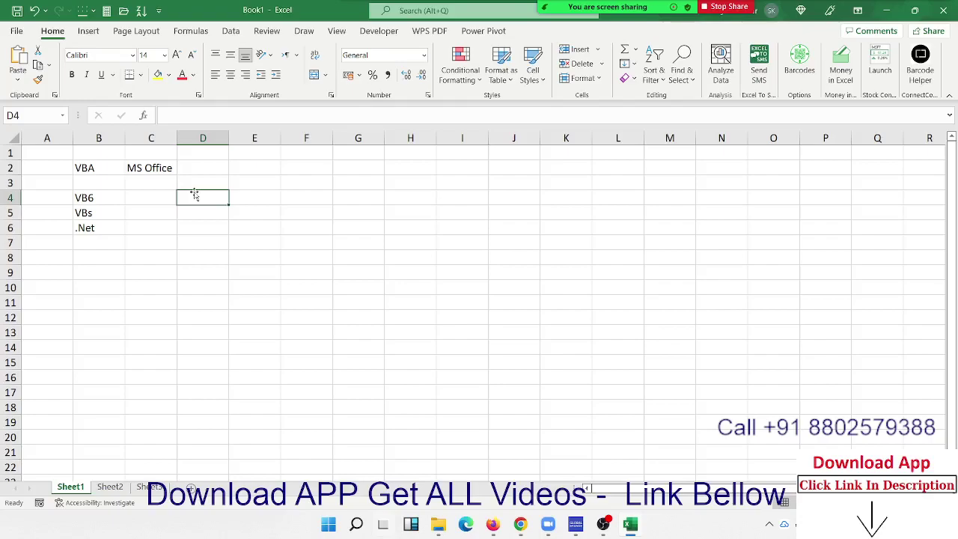
{"action": "type", "text": "Mac"}
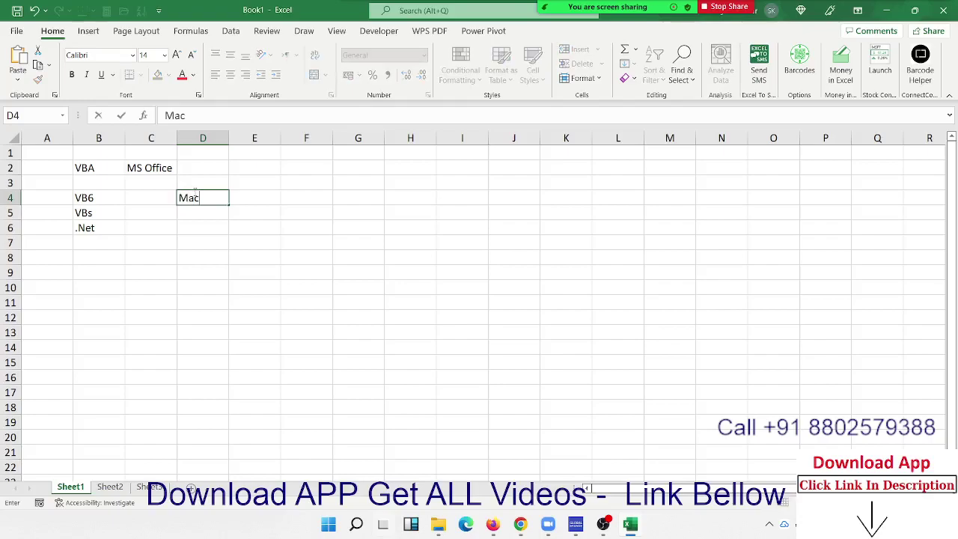
{"action": "type", "text": "ros\\"}
{"action": "key", "text": "Return"}
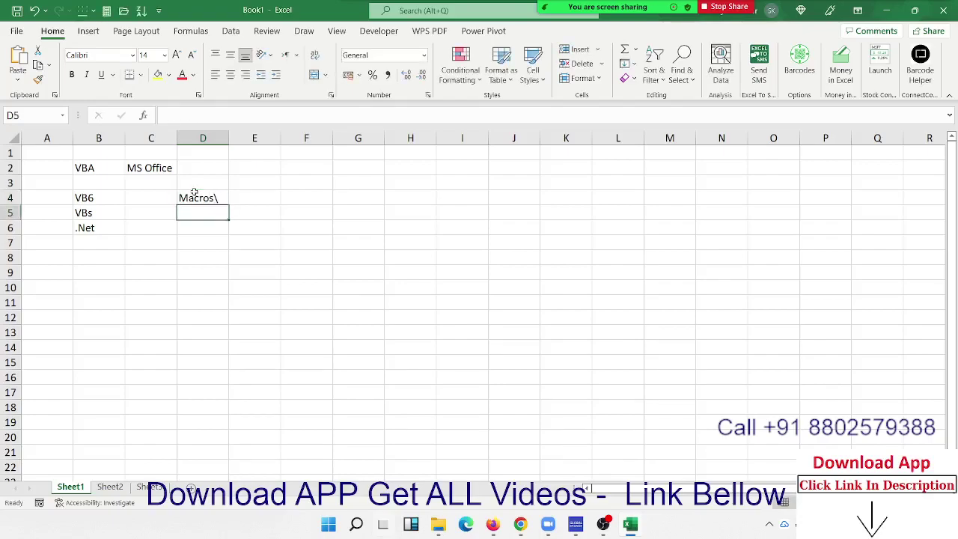
{"action": "left_click", "coordinate": [194, 195]}
{"action": "key", "text": "F2"}
{"action": "key", "text": "BackSpace"}
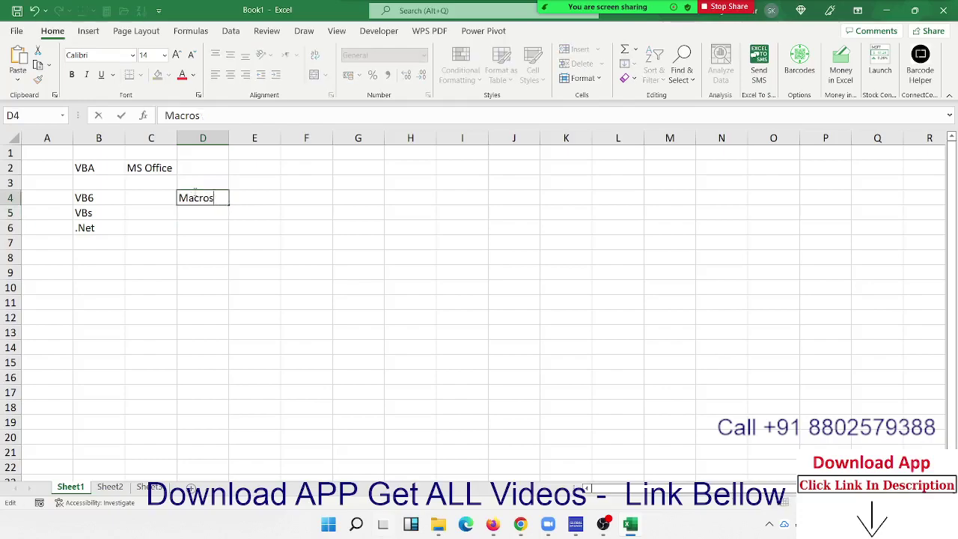
{"action": "key", "text": "Return"}
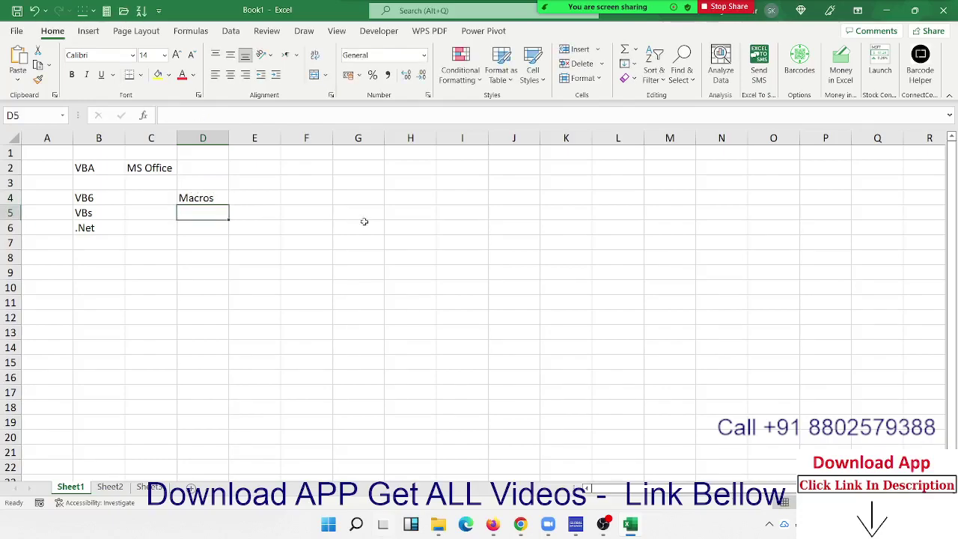
Open the View tab's Macros menu showing View Macros, Record Macro and Use Relative References
{"action": "left_click", "coordinate": [349, 36]}
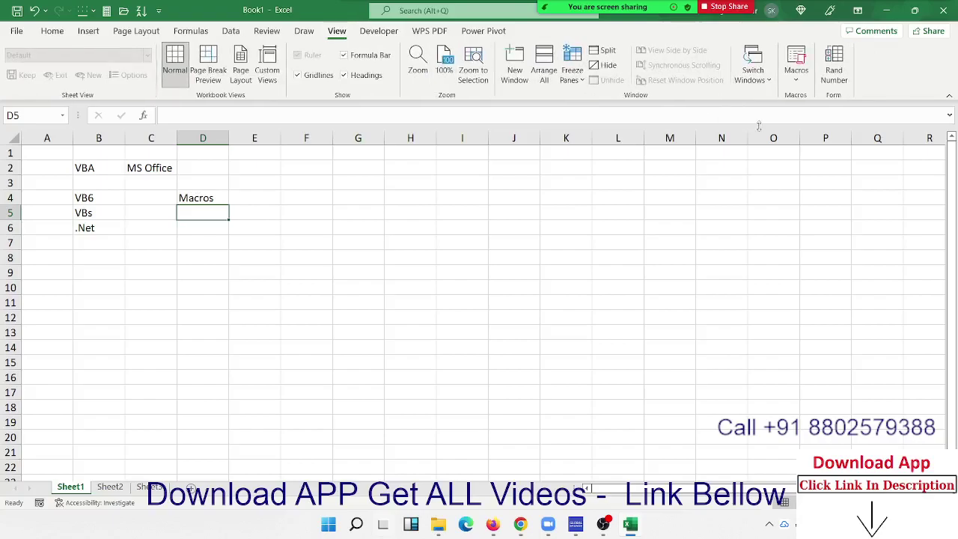
{"action": "left_click", "coordinate": [795, 71]}
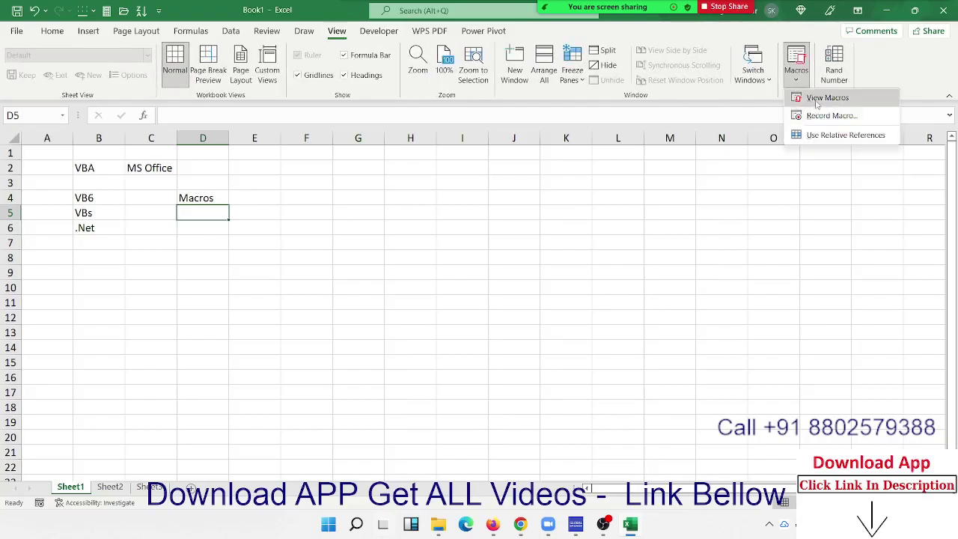
{"action": "left_click", "coordinate": [815, 118]}
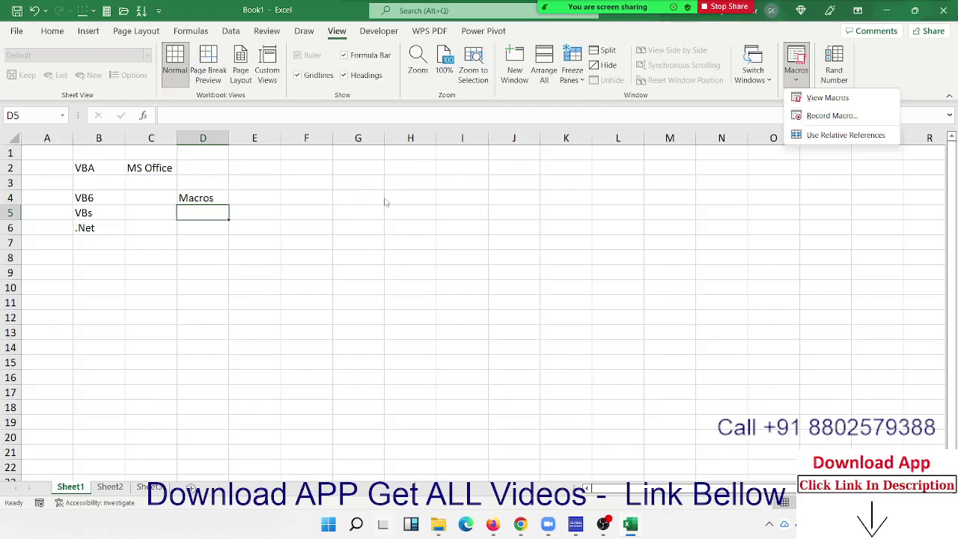
{"action": "left_click", "coordinate": [102, 176]}
{"action": "left_click", "coordinate": [103, 172]}
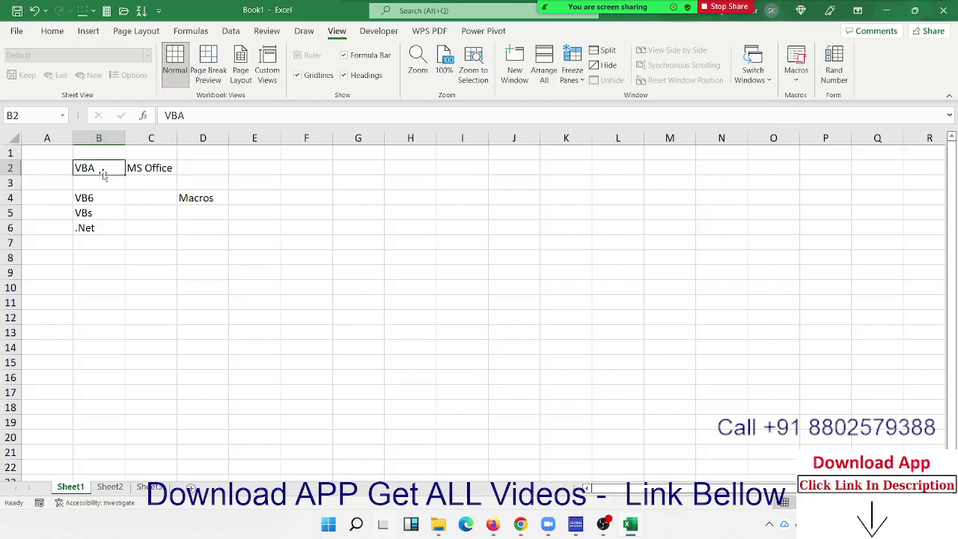
{"action": "left_click", "coordinate": [796, 71]}
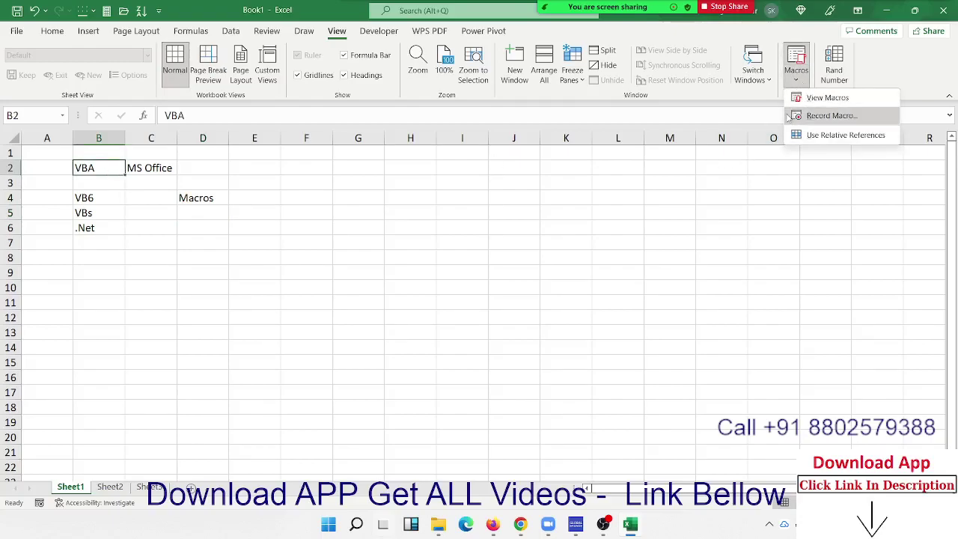
{"action": "left_click", "coordinate": [226, 198]}
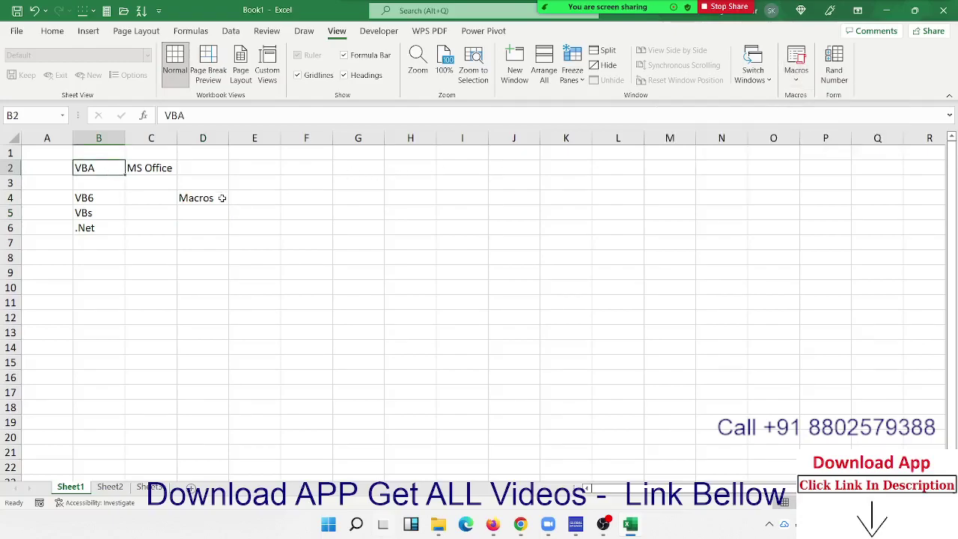
{"action": "left_click", "coordinate": [223, 199]}
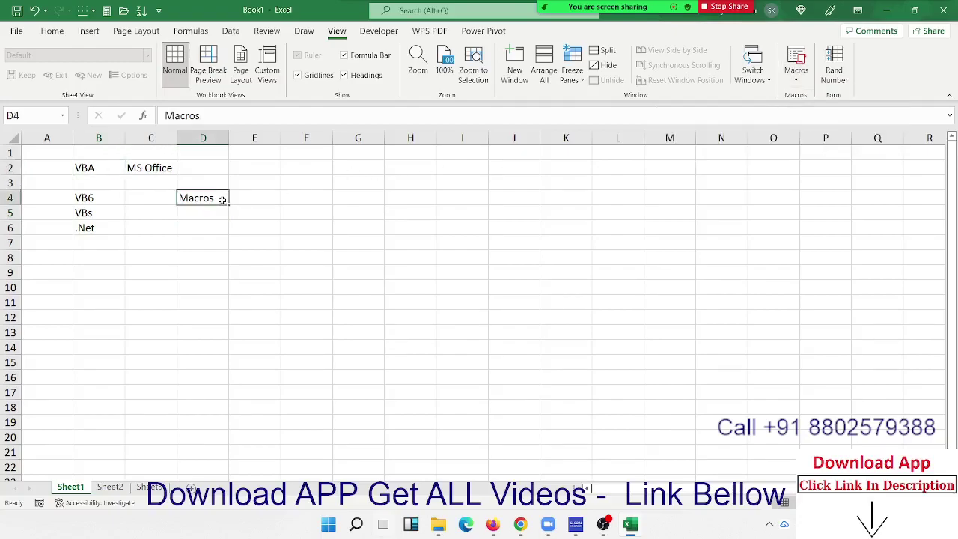
{"action": "left_click", "coordinate": [796, 75]}
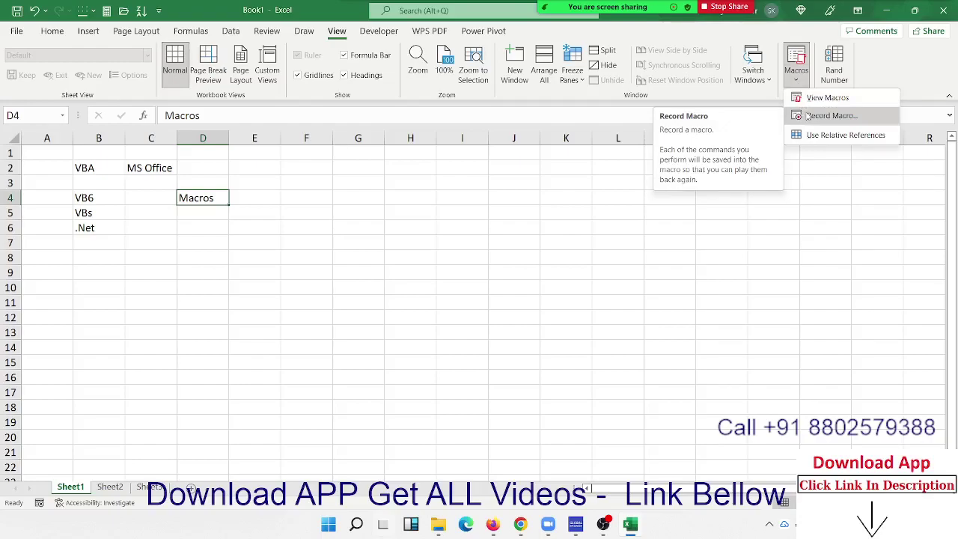
Record Macro1 with default settings, typing Name into cell H1
{"action": "left_click", "coordinate": [807, 116]}
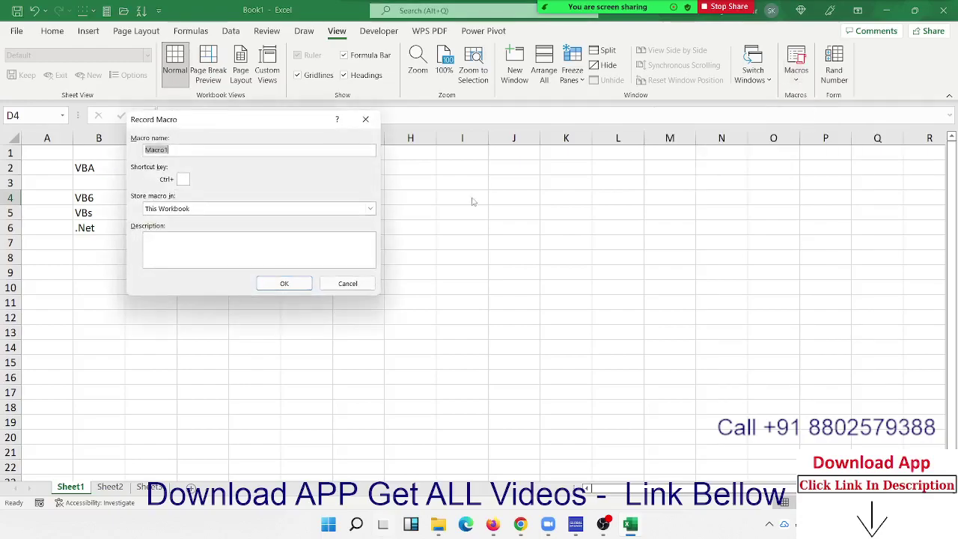
{"action": "left_click", "coordinate": [283, 283]}
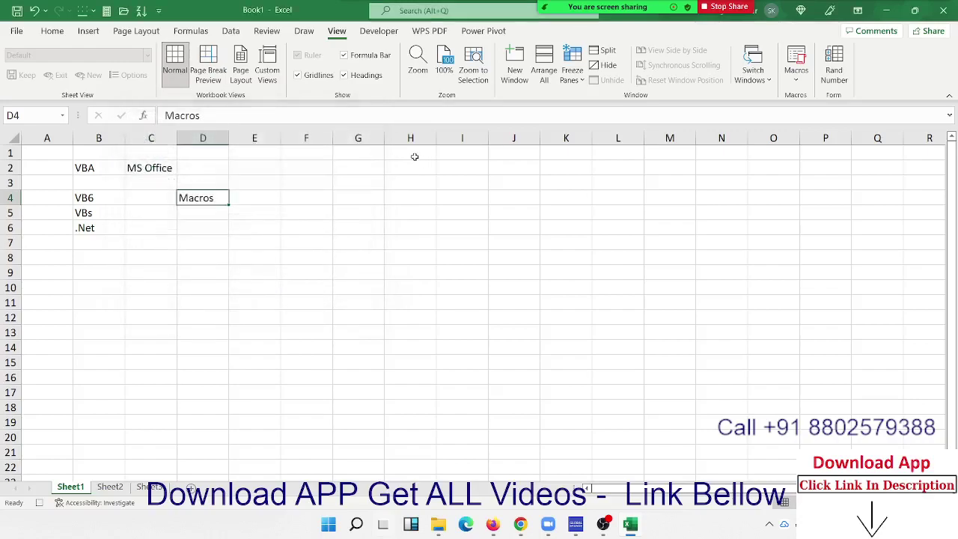
{"action": "left_click", "coordinate": [417, 155]}
{"action": "type", "text": "Nam"}
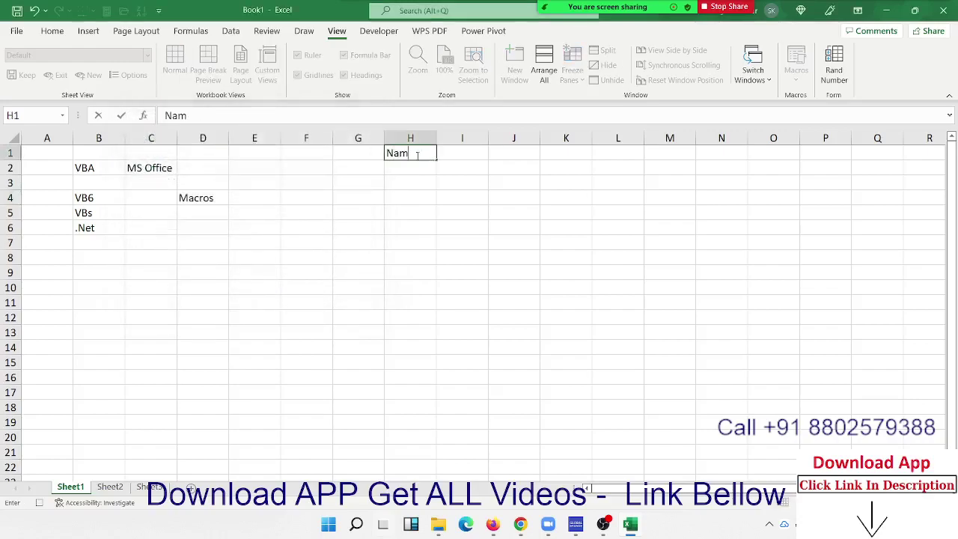
{"action": "type", "text": "e"}
{"action": "left_click", "coordinate": [411, 288]}
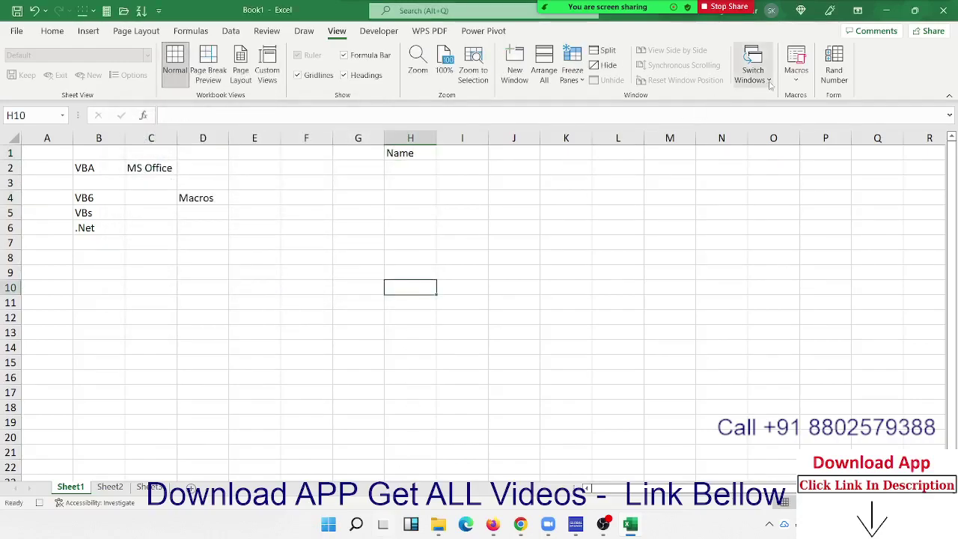
Stop the recording and open the Macro dialog listing Macro1, moved aside
{"action": "left_click", "coordinate": [796, 72]}
{"action": "left_click", "coordinate": [823, 115]}
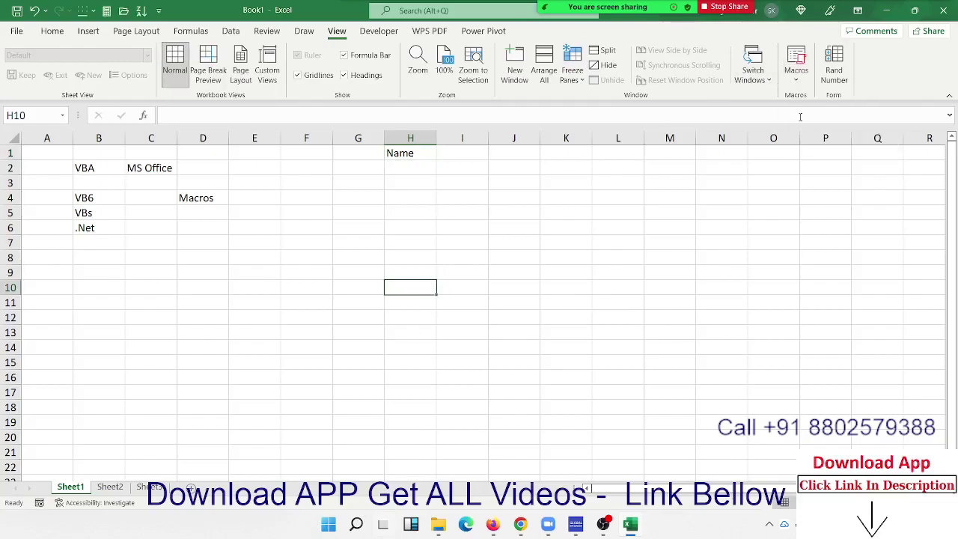
{"action": "left_click", "coordinate": [795, 71]}
{"action": "left_click", "coordinate": [827, 97]}
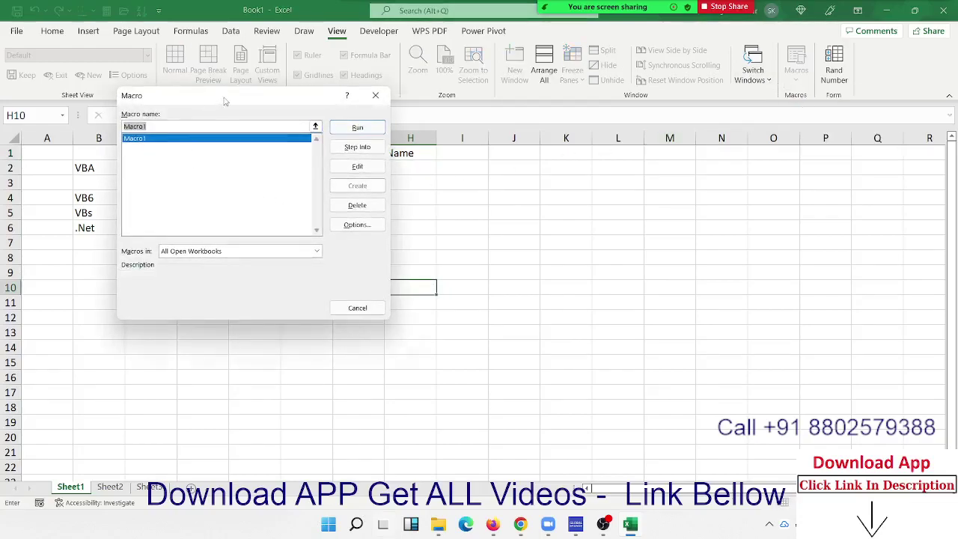
{"action": "left_click_drag", "start_coordinate": [221, 100], "coordinate": [569, 157]}
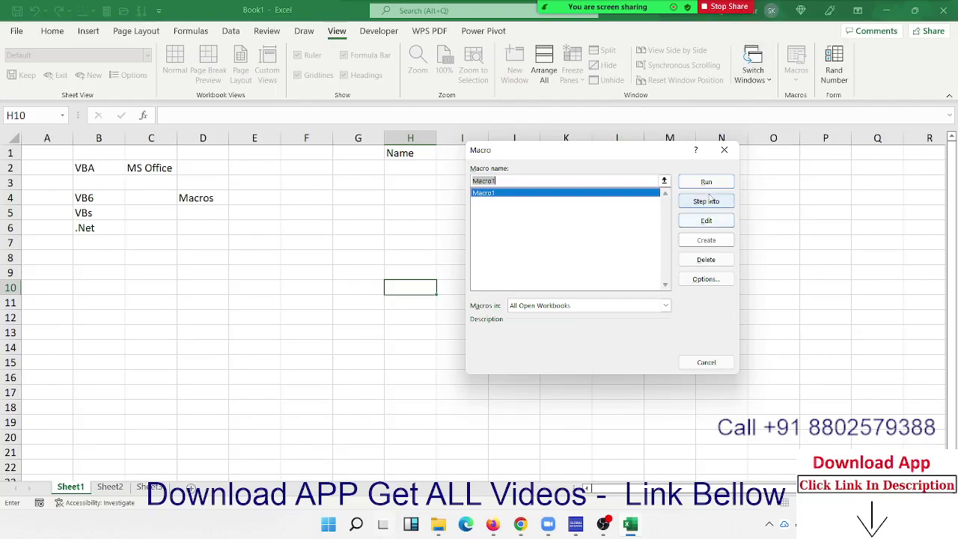
Open Macro1 in the VBA editor, select its recorded lines, and return to Excel
{"action": "left_click", "coordinate": [706, 220]}
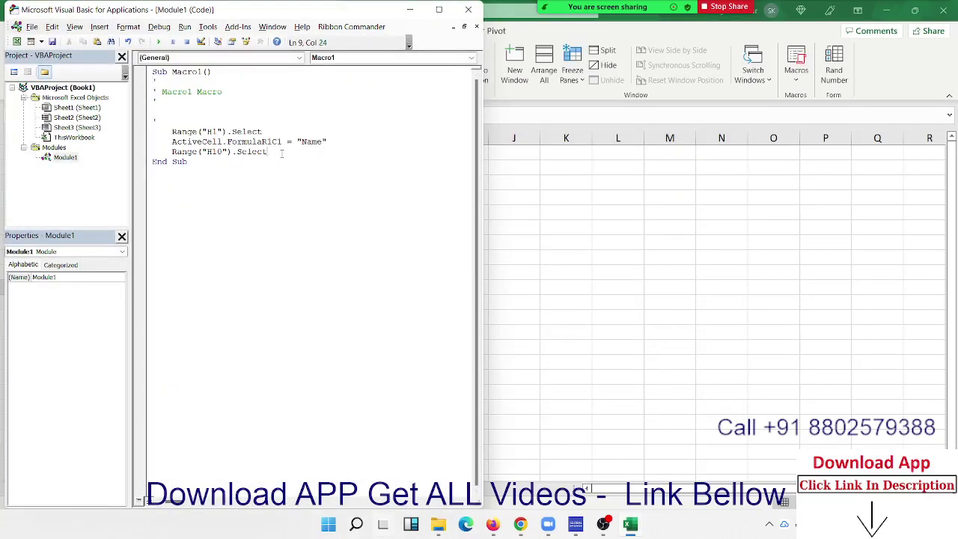
{"action": "left_click_drag", "start_coordinate": [283, 153], "coordinate": [157, 122]}
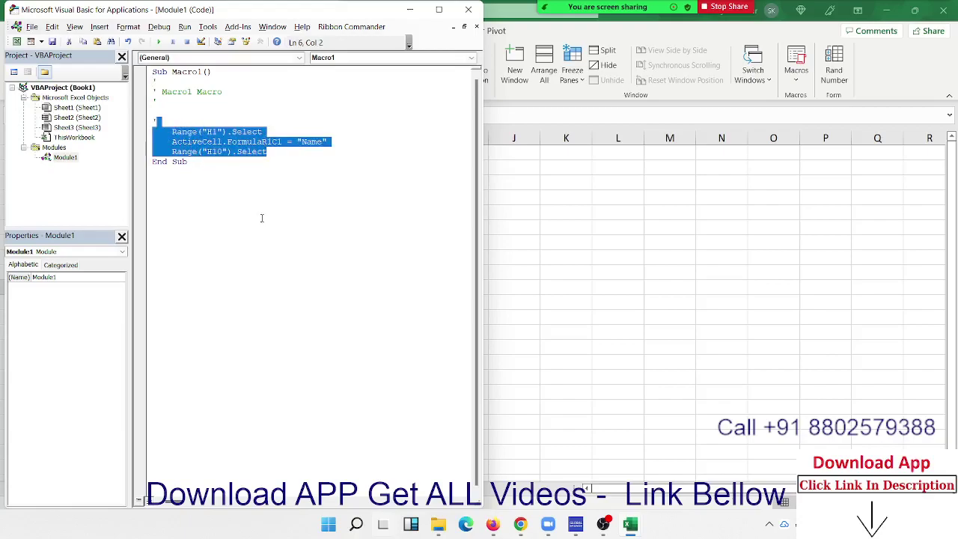
{"action": "left_click", "coordinate": [796, 71]}
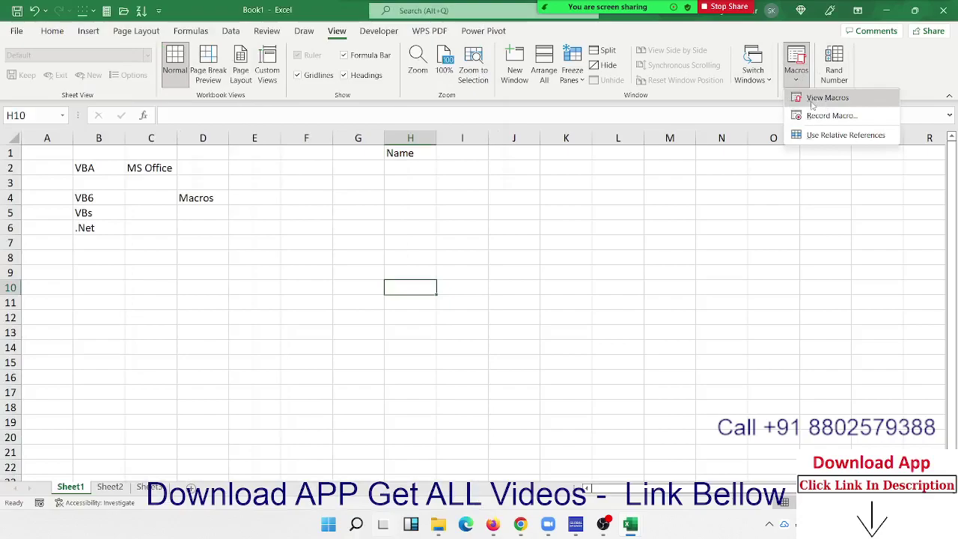
Close the Macros menu, reselect the B2:B6 entries, and move to the Macros cell D4
{"action": "left_click", "coordinate": [452, 207]}
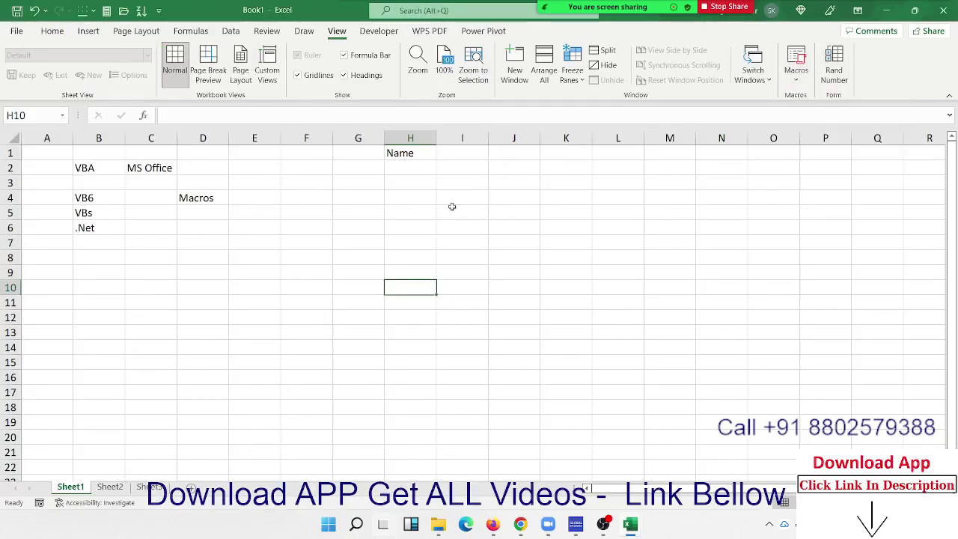
{"action": "left_click_drag", "start_coordinate": [105, 166], "coordinate": [98, 231]}
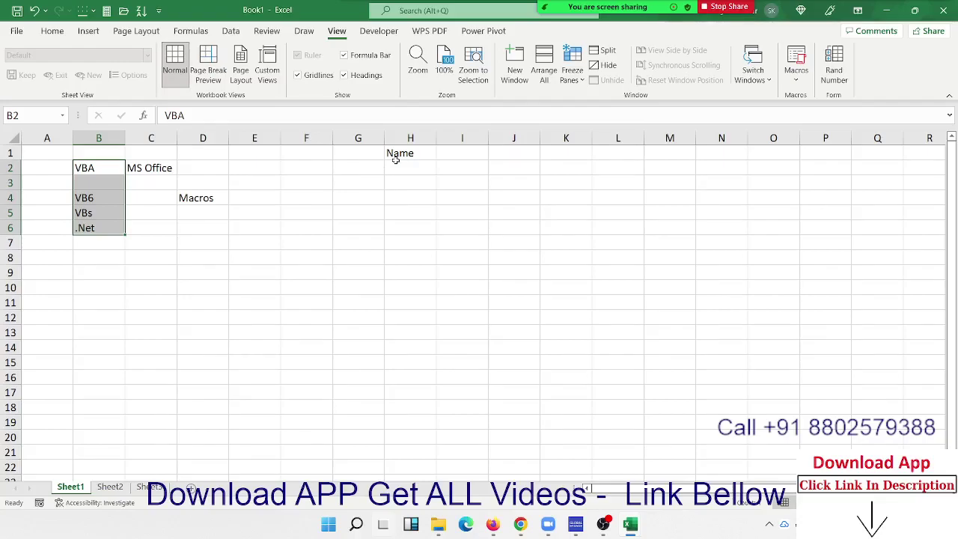
{"action": "mouse_move", "coordinate": [589, 37]}
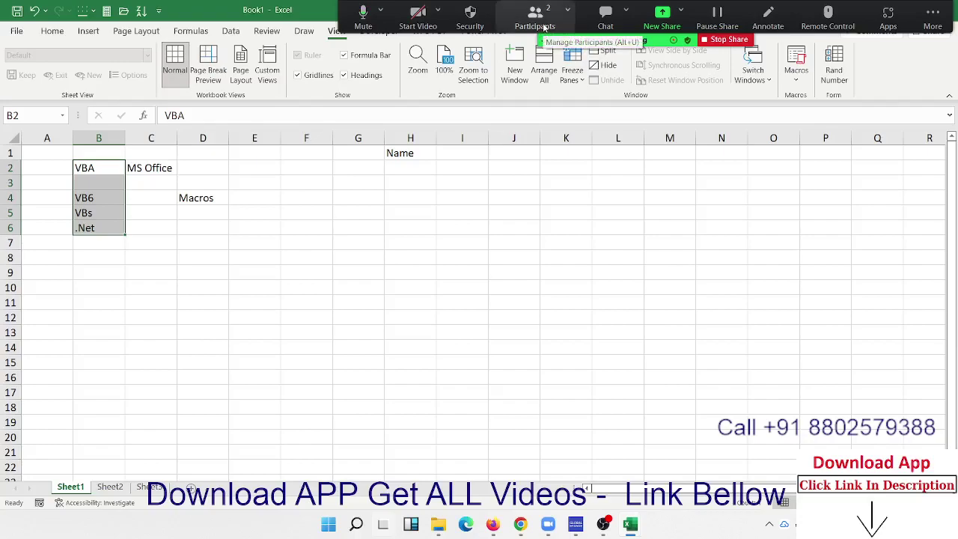
{"action": "left_click", "coordinate": [542, 27]}
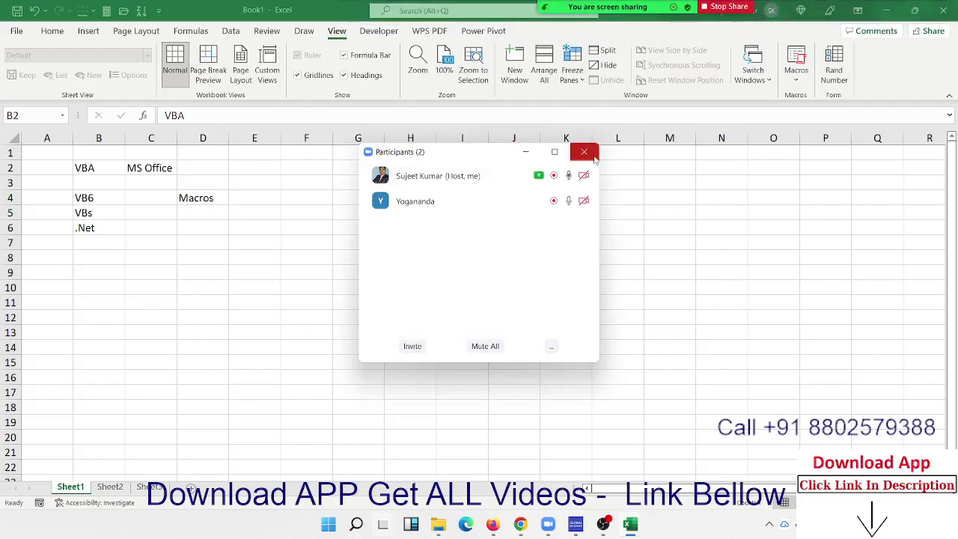
{"action": "left_click", "coordinate": [584, 151]}
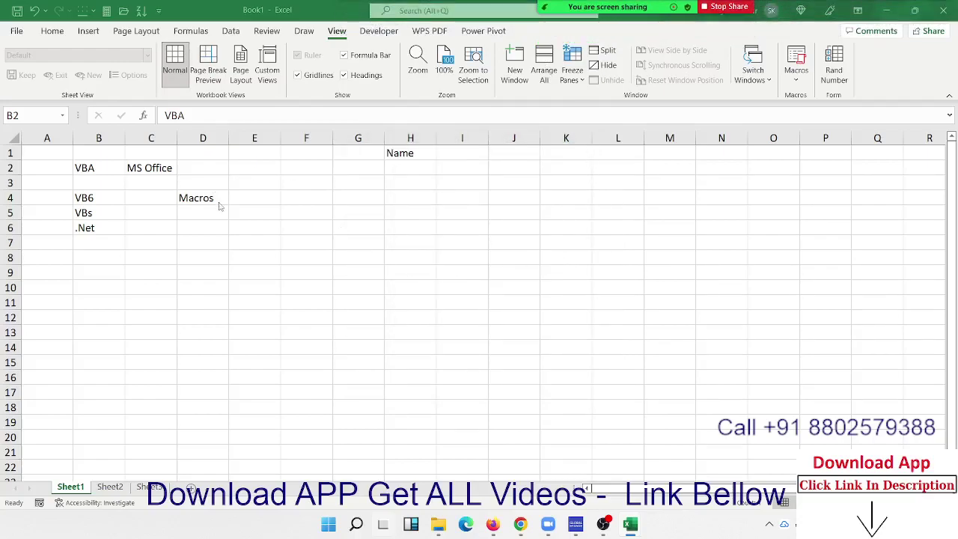
{"action": "key", "text": "ctrl+shift+Down"}
{"action": "key", "text": "ctrl+shift+Down"}
{"action": "left_click", "coordinate": [204, 258]}
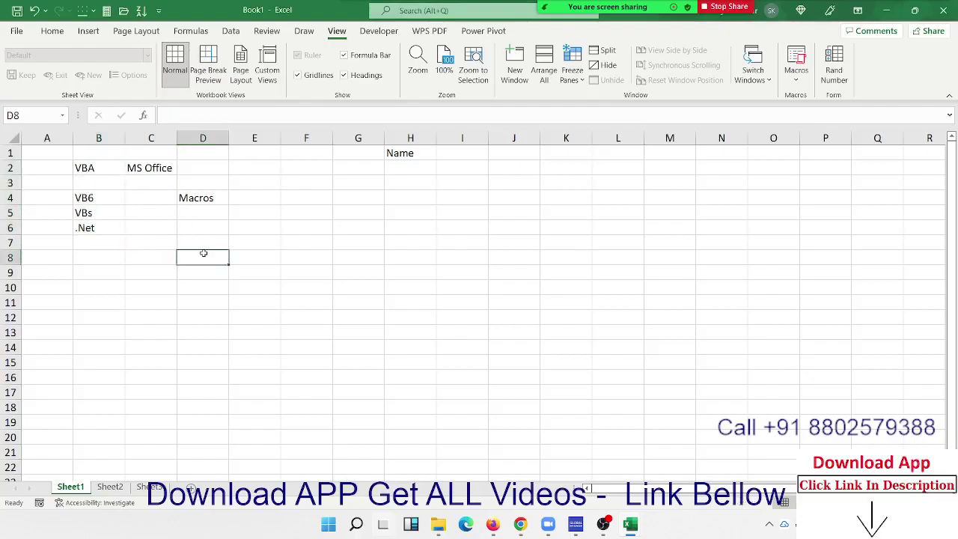
{"action": "key", "text": "Up"}
{"action": "key", "text": "Up"}
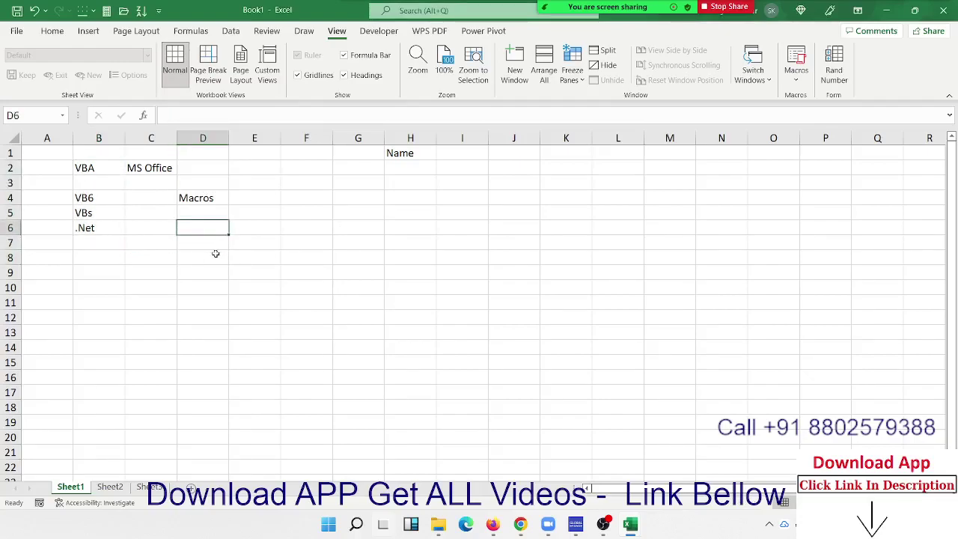
{"action": "key", "text": "Up"}
{"action": "key", "text": "Up"}
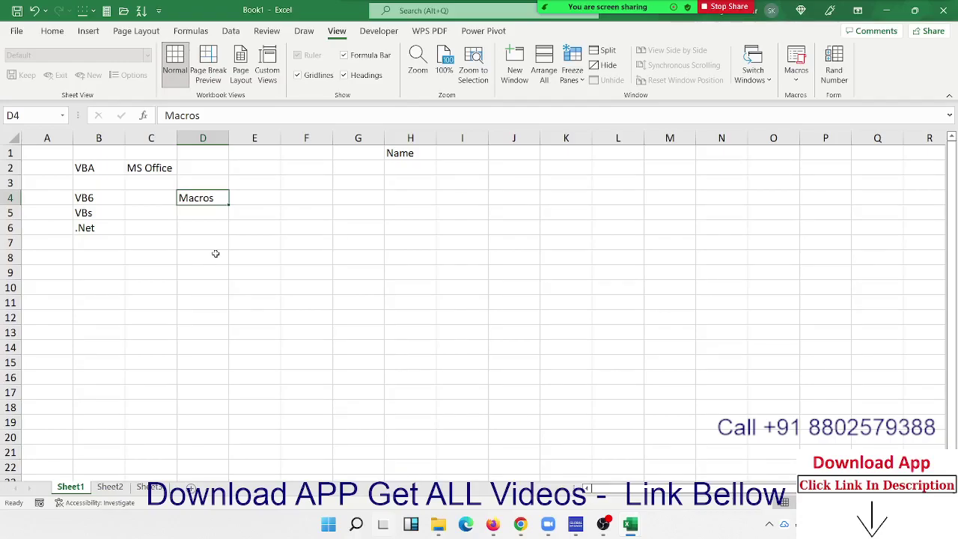
Select a few empty cells in Book1, then create a new blank workbook with Ctrl+N
{"action": "left_click", "coordinate": [420, 223]}
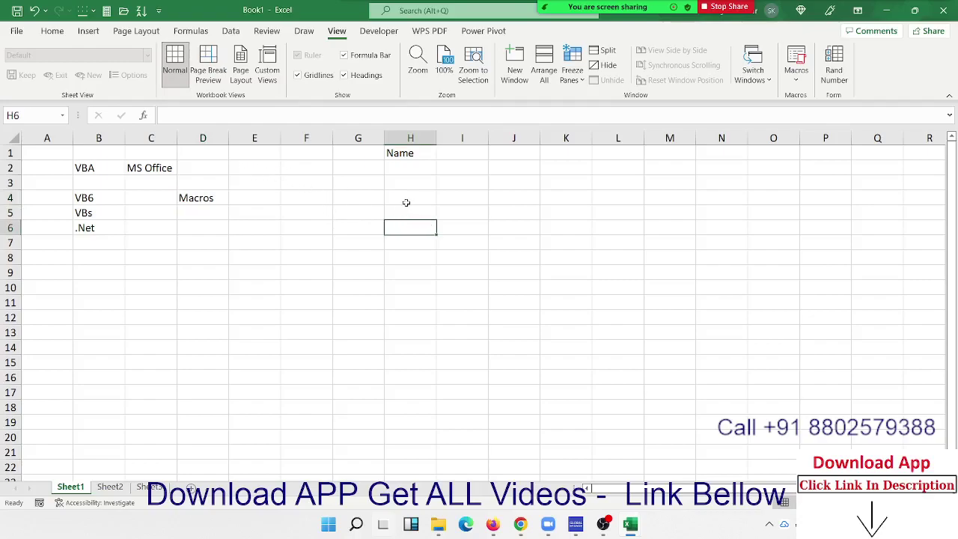
{"action": "left_click", "coordinate": [407, 196]}
{"action": "left_click", "coordinate": [345, 197]}
{"action": "left_click", "coordinate": [308, 270]}
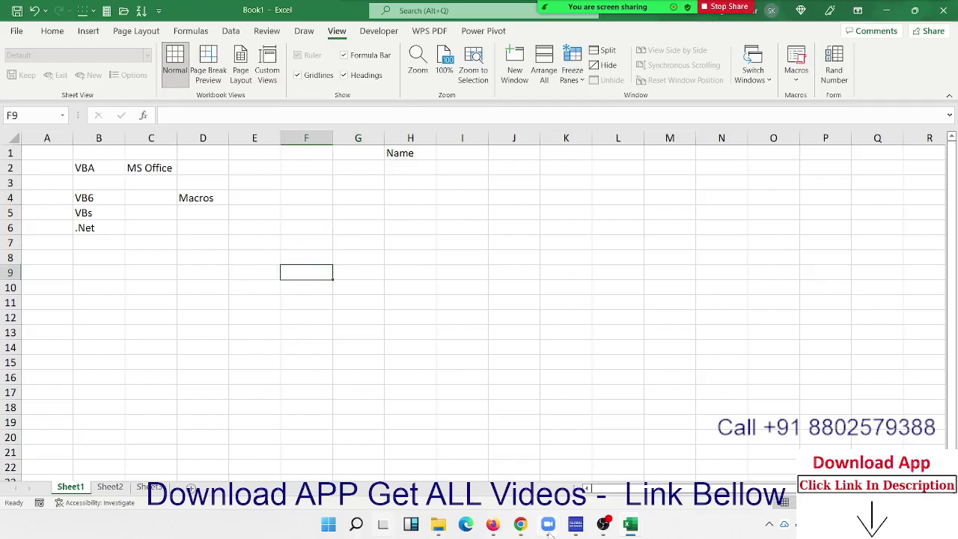
{"action": "mouse_move", "coordinate": [633, 527]}
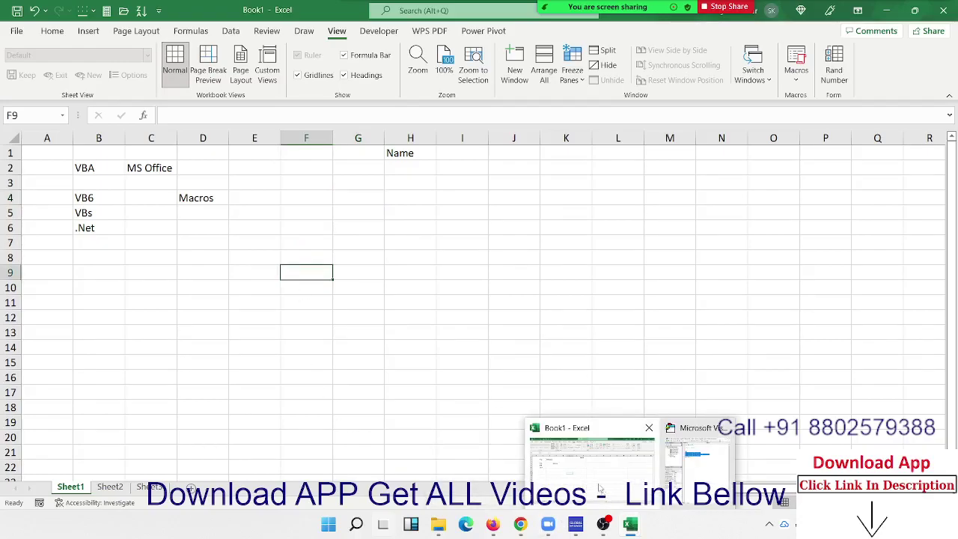
{"action": "left_click", "coordinate": [443, 362]}
{"action": "key", "text": "ctrl+n"}
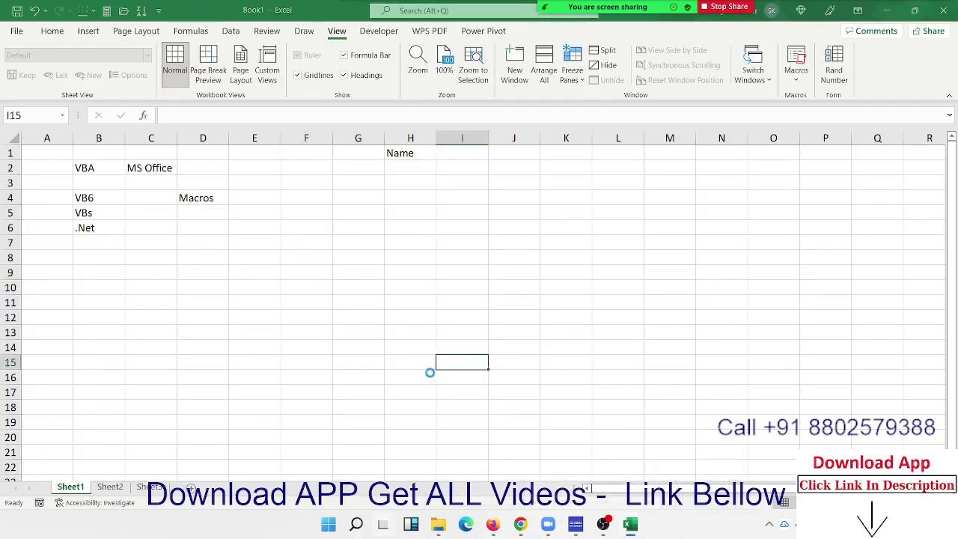
Add two sheets, then on Sheet1 put Name in A1 and fill sample names down A2:A10
{"action": "left_click", "coordinate": [191, 488]}
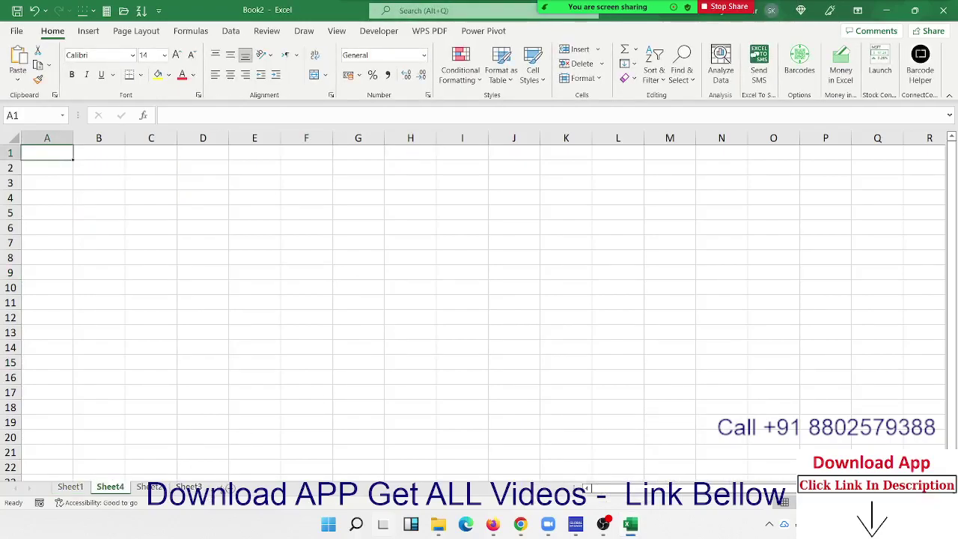
{"action": "left_click", "coordinate": [228, 487]}
{"action": "left_click", "coordinate": [81, 486]}
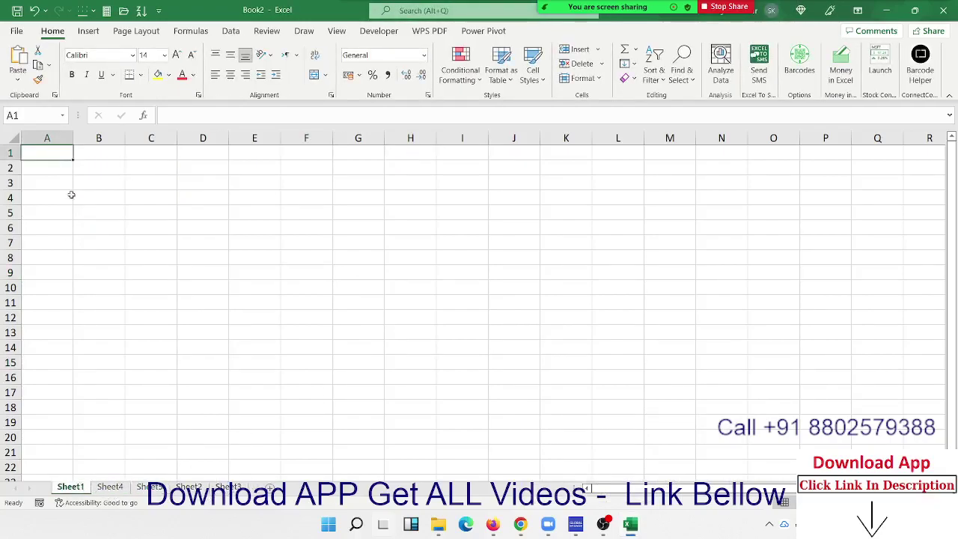
{"action": "type", "text": "Name"}
{"action": "key", "text": "Return"}
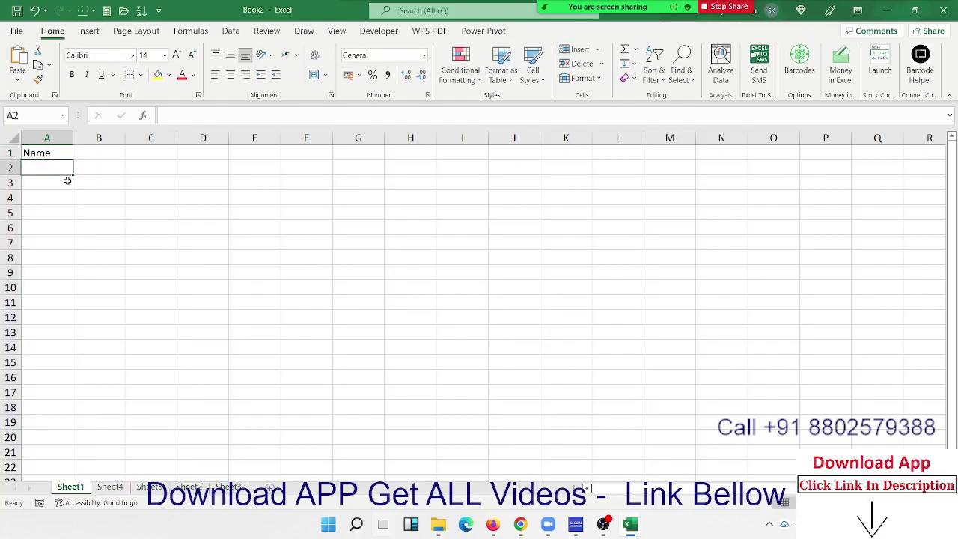
{"action": "type", "text": "Puja"}
{"action": "key", "text": "Return"}
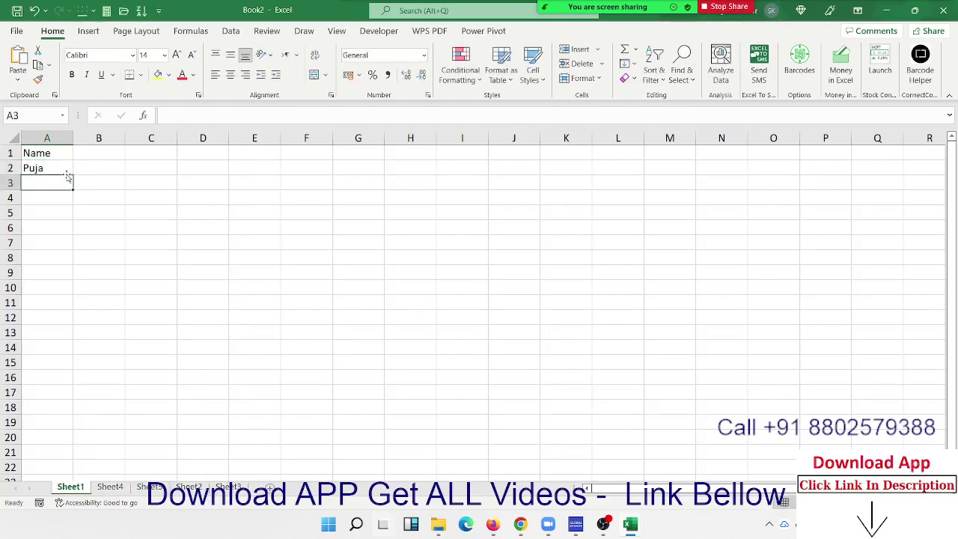
{"action": "left_click", "coordinate": [68, 170]}
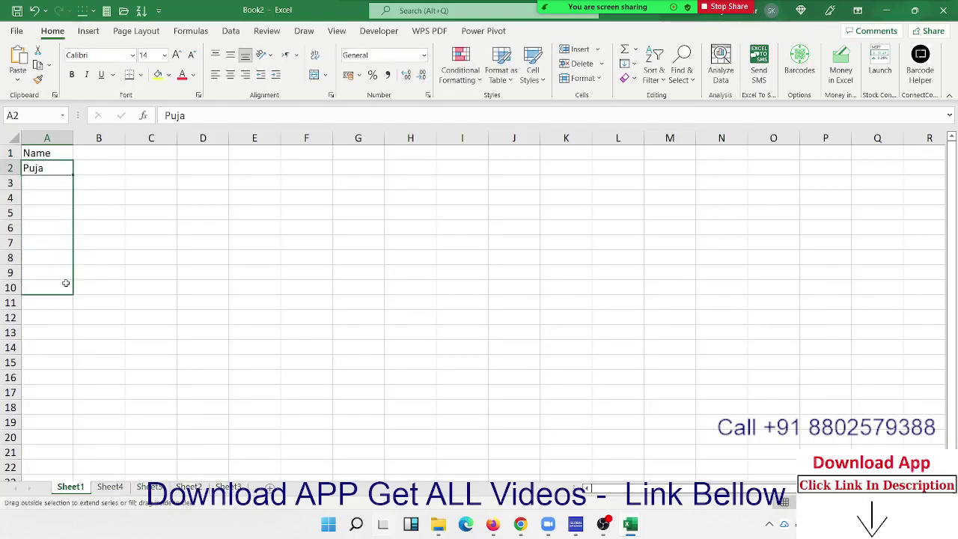
{"action": "left_click_drag", "start_coordinate": [73, 221], "coordinate": [72, 295]}
Fill month headers JAN to MAY across B1:F1 and begin a RANDBETWEEN formula in B2
{"action": "left_click", "coordinate": [116, 155]}
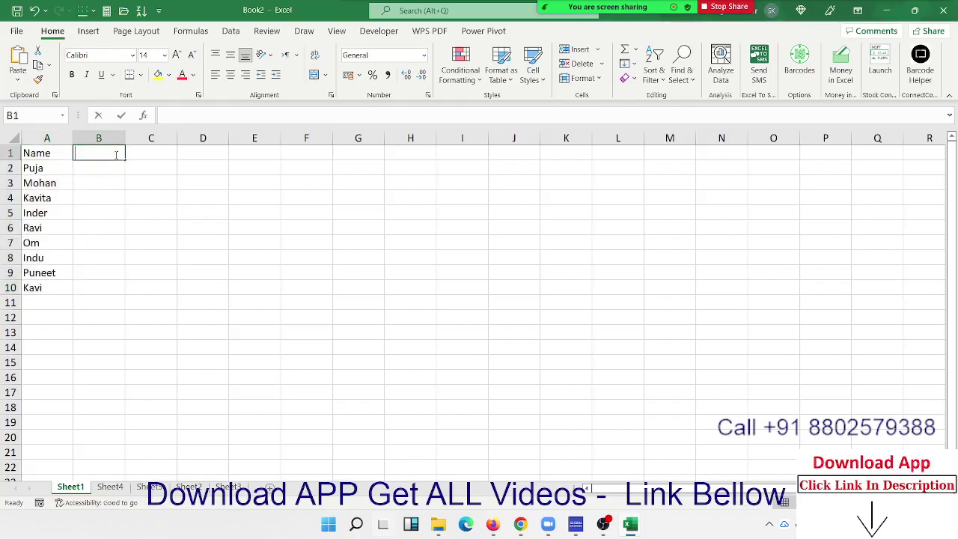
{"action": "type", "text": "JAN"}
{"action": "left_click", "coordinate": [112, 182]}
{"action": "left_click", "coordinate": [103, 149]}
{"action": "left_click", "coordinate": [122, 166]}
{"action": "left_click", "coordinate": [122, 153]}
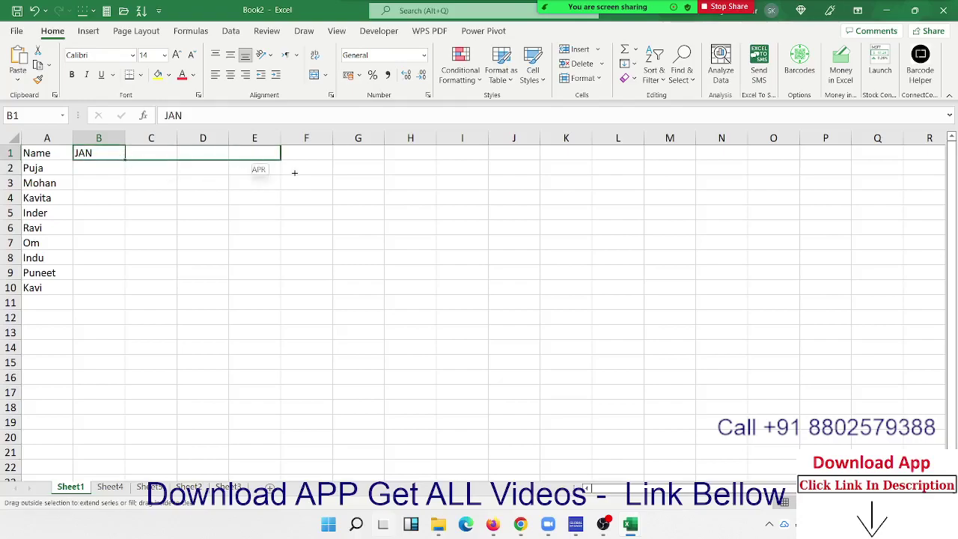
{"action": "left_click_drag", "start_coordinate": [128, 160], "coordinate": [327, 166]}
{"action": "left_click", "coordinate": [111, 172]}
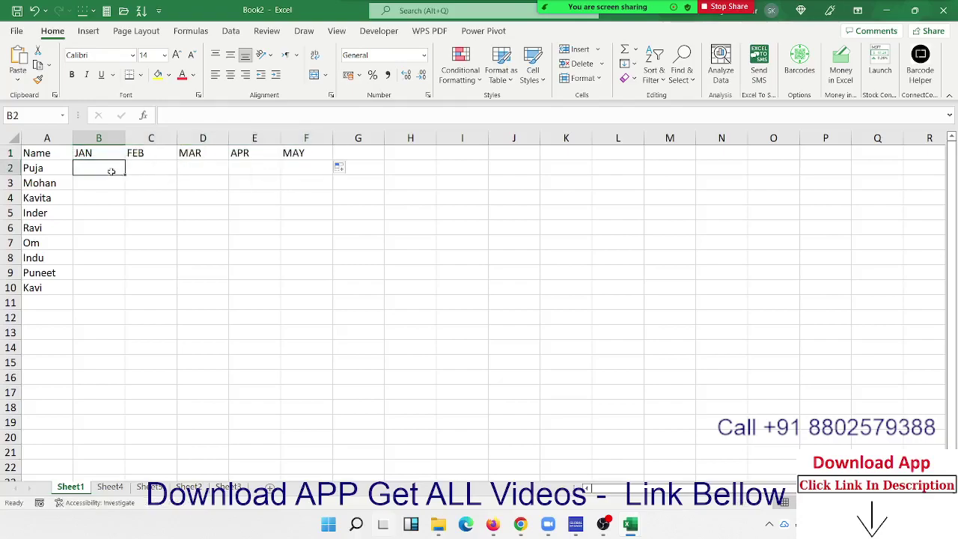
{"action": "type", "text": "=ra"}
{"action": "key", "text": "Down"}
{"action": "key", "text": "Down"}
{"action": "key", "text": "Down"}
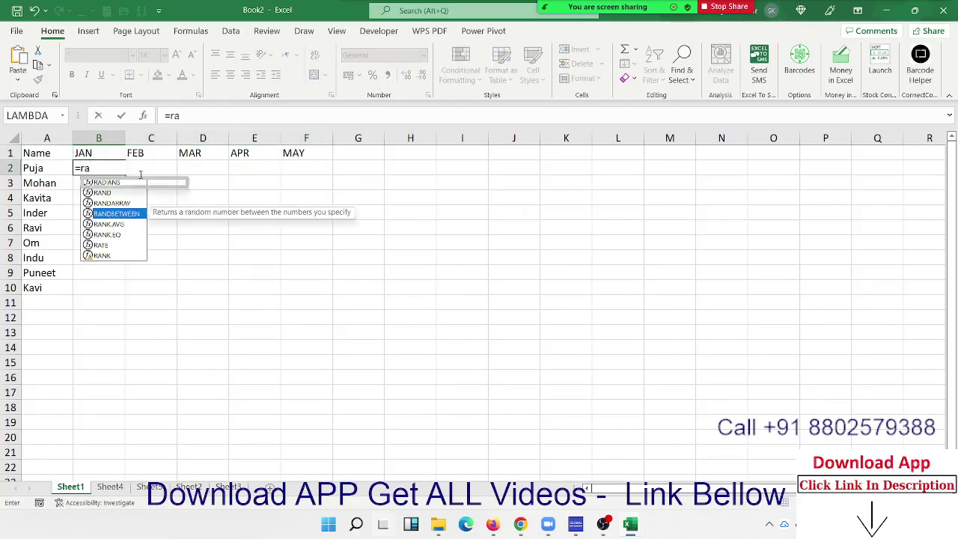
Fill B2:F10 with =RANDBETWEEN(10,90) random marks
{"action": "key", "text": "Tab"}
{"action": "type", "text": "10,9"}
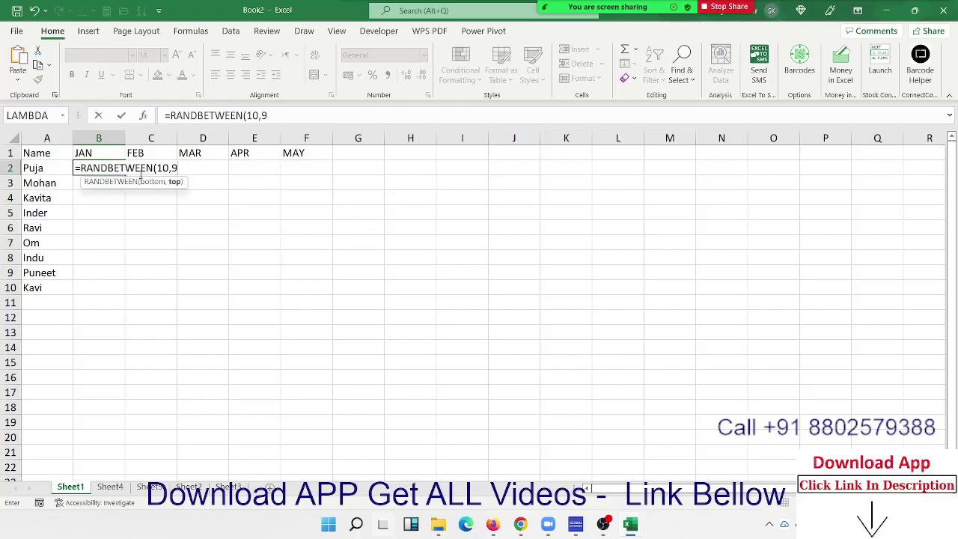
{"action": "type", "text": "0"}
{"action": "key", "text": "Return"}
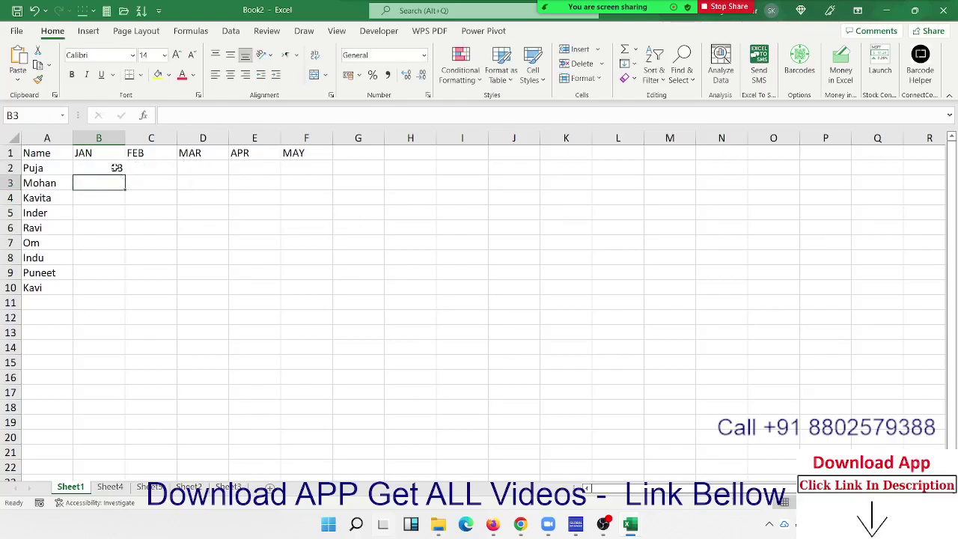
{"action": "left_click_drag", "start_coordinate": [101, 168], "coordinate": [285, 277]}
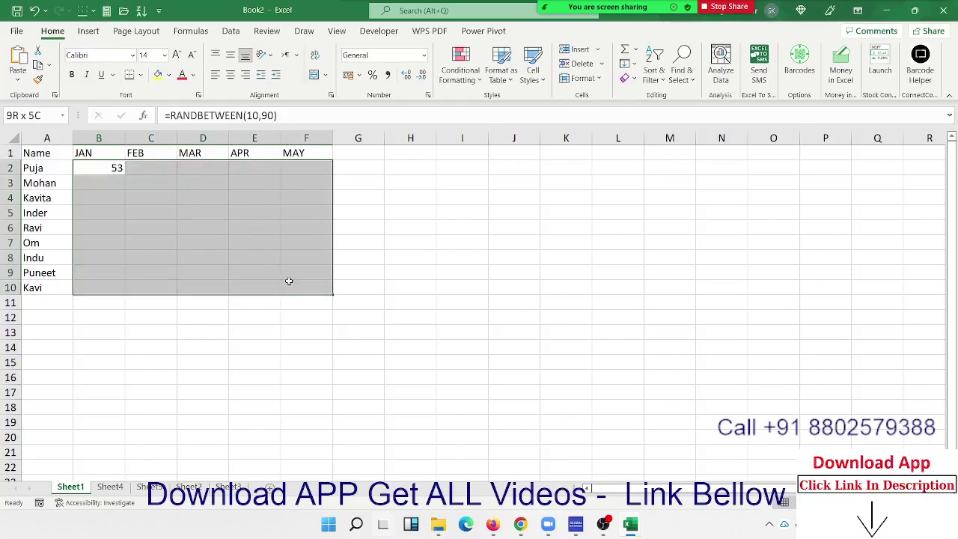
{"action": "key", "text": "ctrl+Return"}
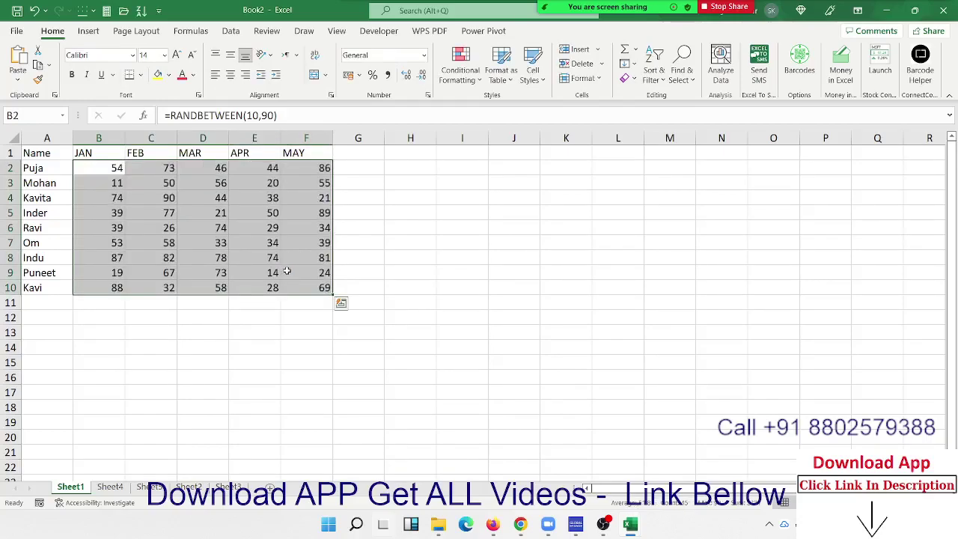
Copy the A1:F10 table and paste it into Sheet4, Sheet5, Sheet2 and Sheet3
{"action": "key", "text": "ctrl+c"}
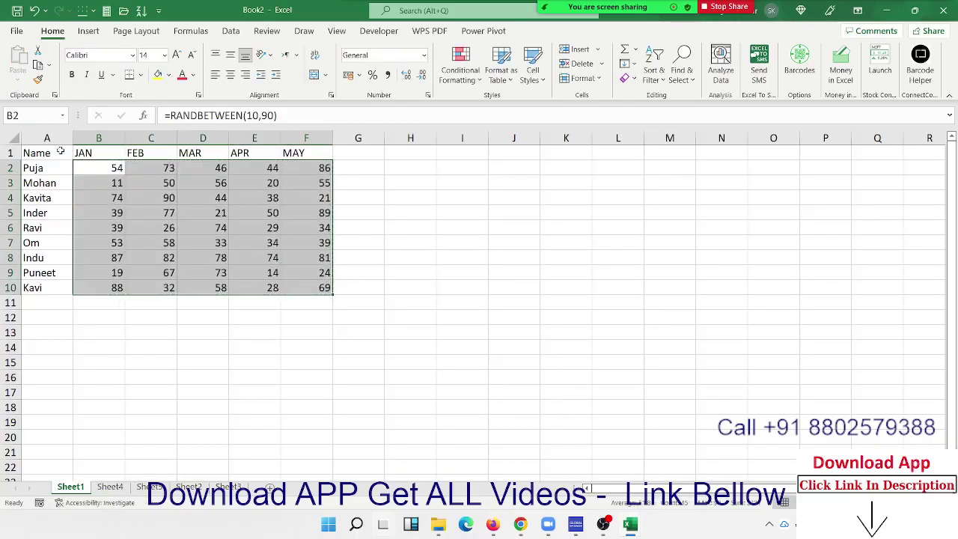
{"action": "left_click_drag", "start_coordinate": [61, 151], "coordinate": [321, 286]}
{"action": "key", "text": "ctrl+c"}
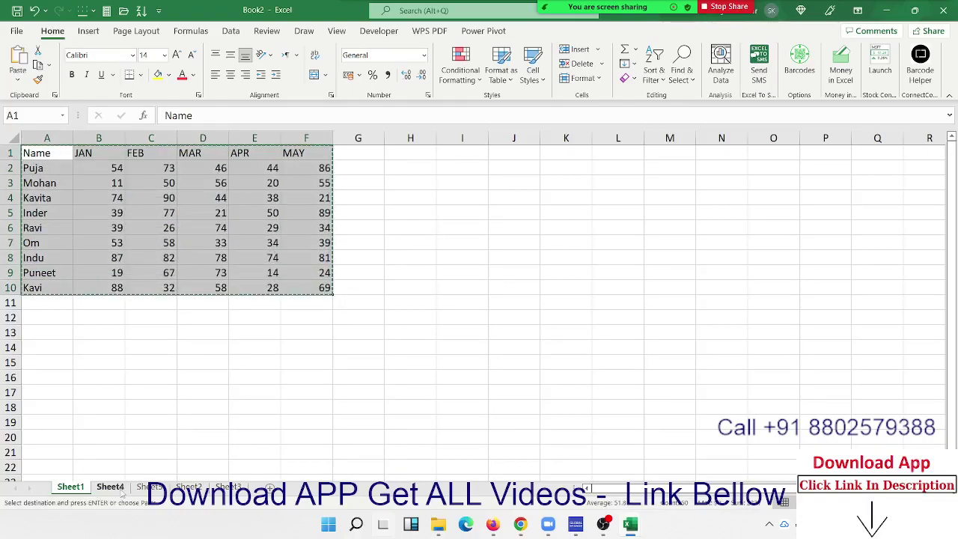
{"action": "left_click", "coordinate": [120, 488]}
{"action": "key", "text": "ctrl+v"}
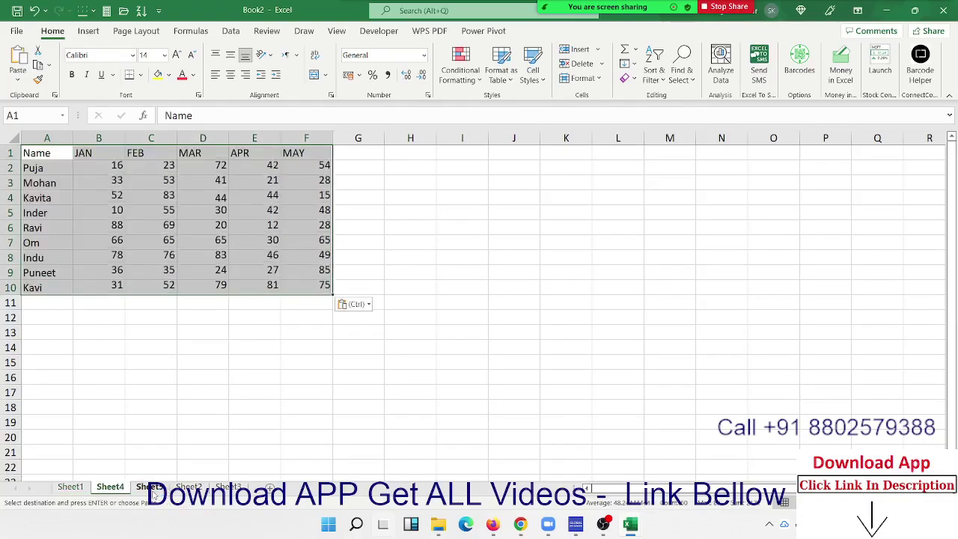
{"action": "left_click", "coordinate": [150, 487]}
{"action": "key", "text": "ctrl+v"}
{"action": "left_click", "coordinate": [188, 487]}
{"action": "key", "text": "ctrl+v"}
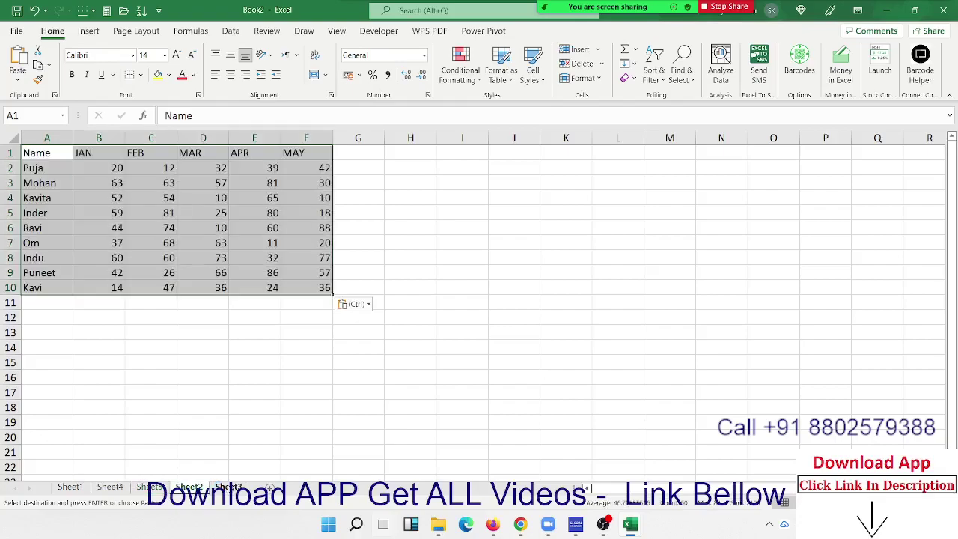
{"action": "left_click", "coordinate": [229, 488]}
{"action": "key", "text": "ctrl+v"}
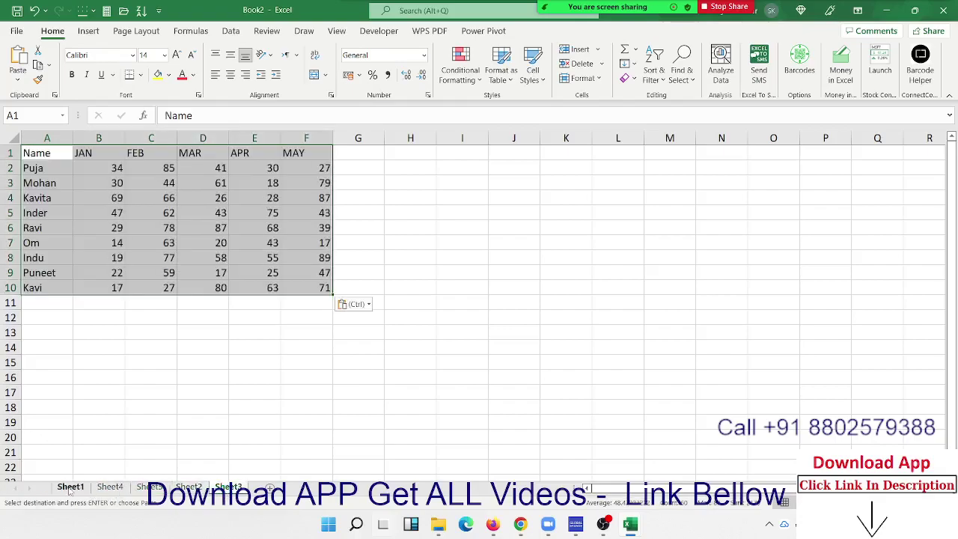
Group all sheets, convert the tables to fixed values with Paste Values, ungroup, and add a sheet
{"action": "left_click", "coordinate": [69, 488], "text": "shift"}
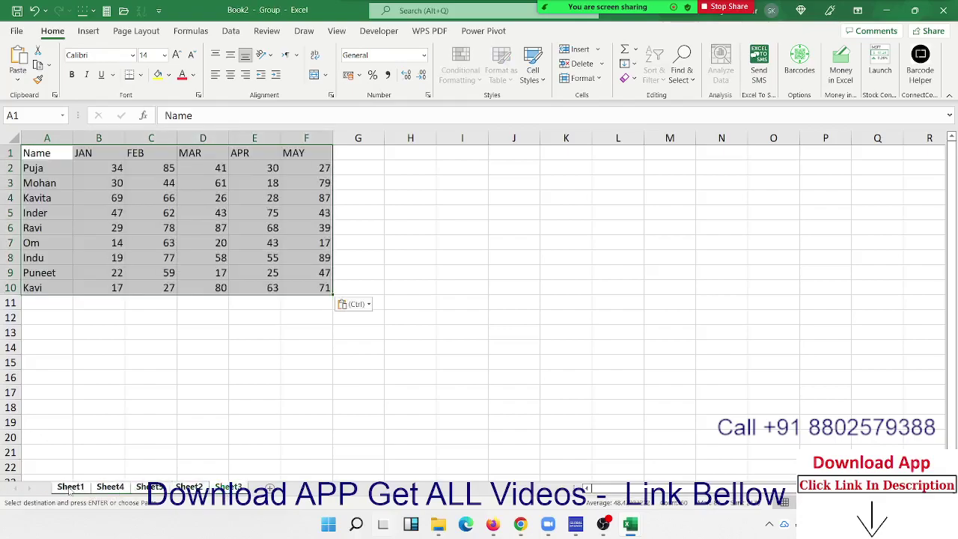
{"action": "left_click", "coordinate": [15, 84]}
{"action": "left_click", "coordinate": [15, 175]}
{"action": "left_click", "coordinate": [98, 212]}
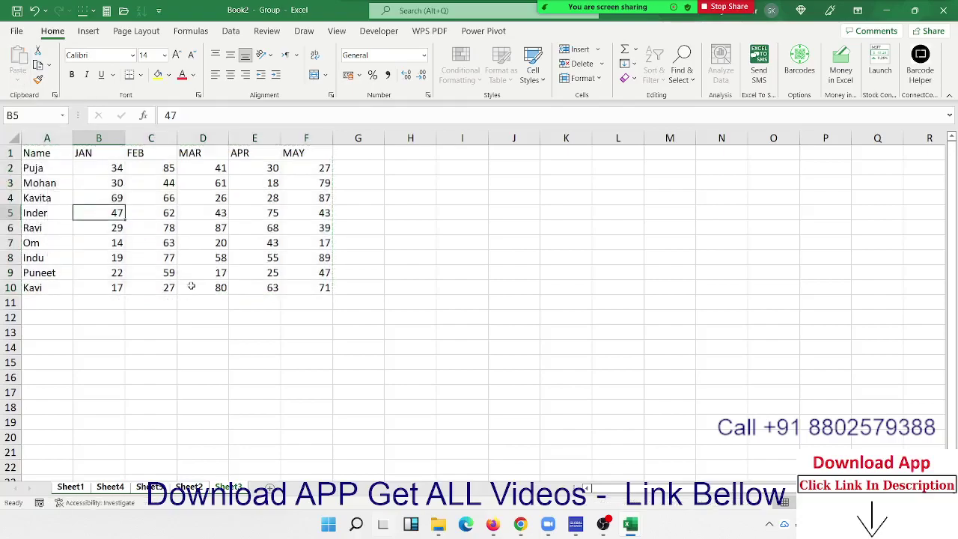
{"action": "left_click", "coordinate": [268, 488]}
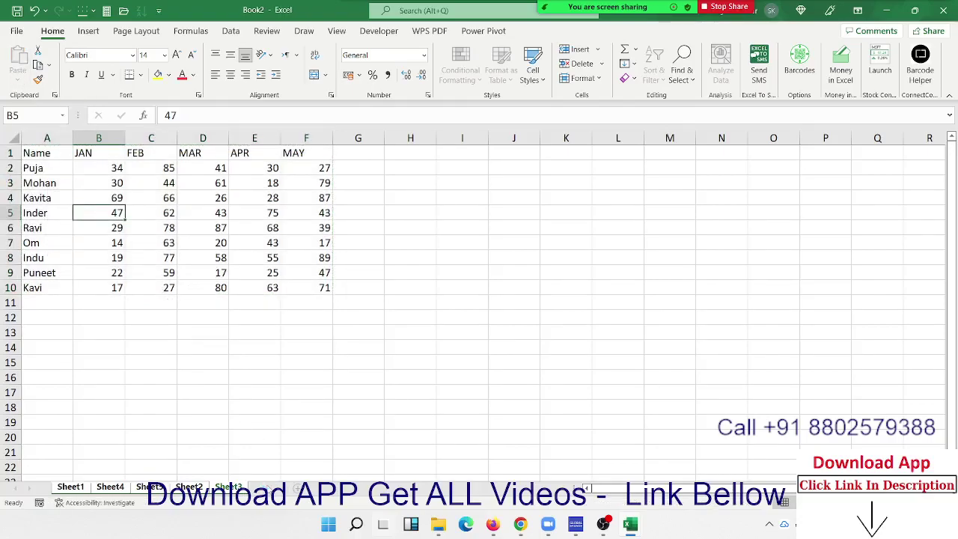
{"action": "left_click", "coordinate": [268, 487]}
Name the new sheet Data
{"action": "type", "text": "Data"}
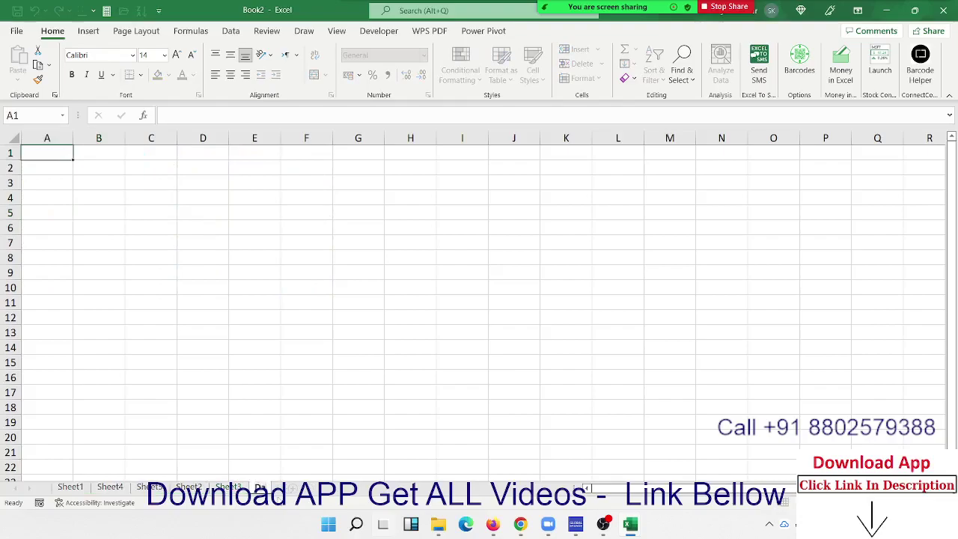
{"action": "key", "text": "Return"}
{"action": "left_click", "coordinate": [338, 359]}
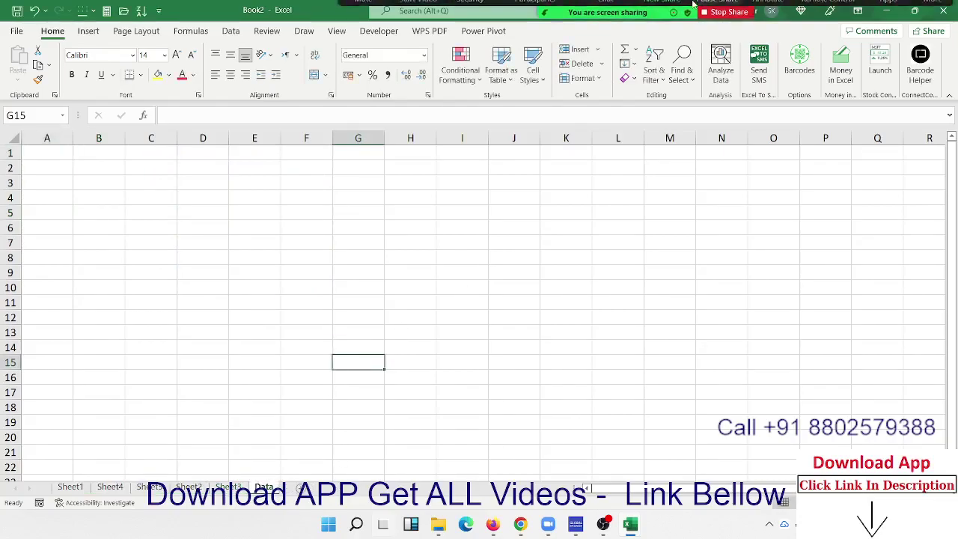
{"action": "left_click", "coordinate": [273, 316]}
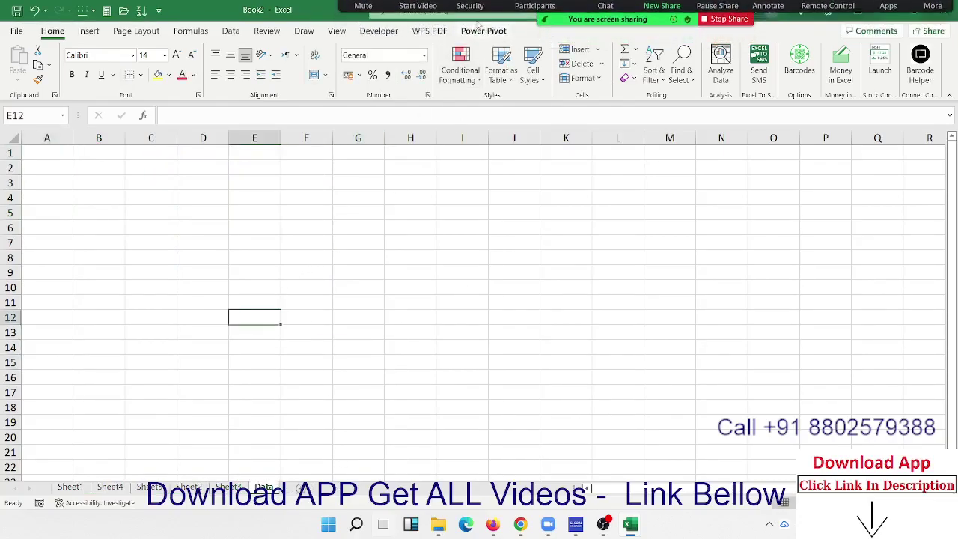
{"action": "left_click", "coordinate": [553, 14]}
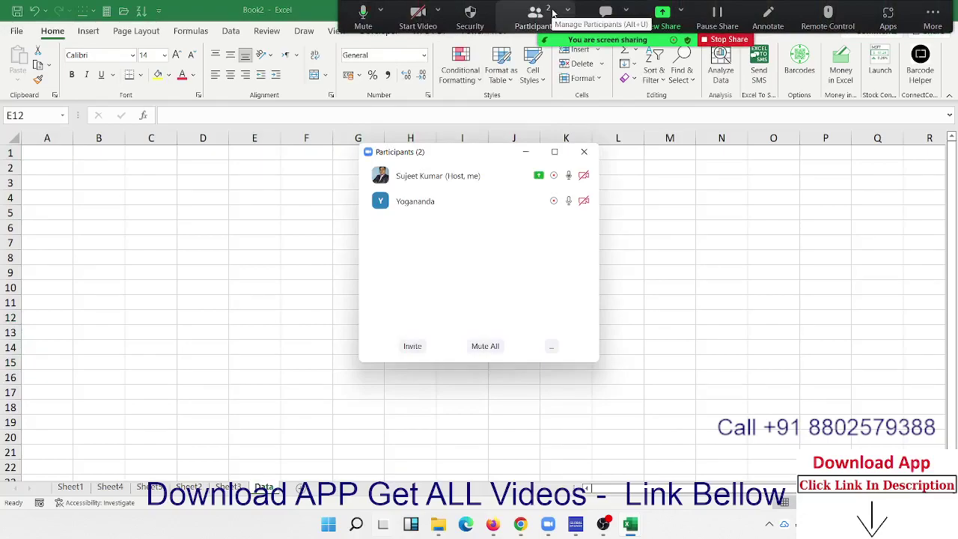
{"action": "left_click", "coordinate": [584, 151]}
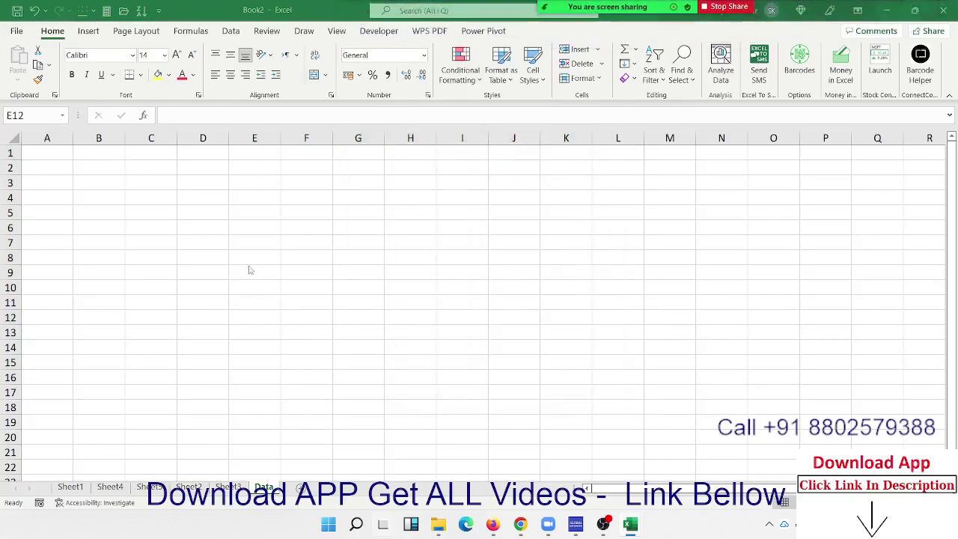
{"action": "left_click", "coordinate": [80, 174]}
Open the Visual Basic editor from the Developer tab and place the cursor below Macro1
{"action": "left_click", "coordinate": [379, 31]}
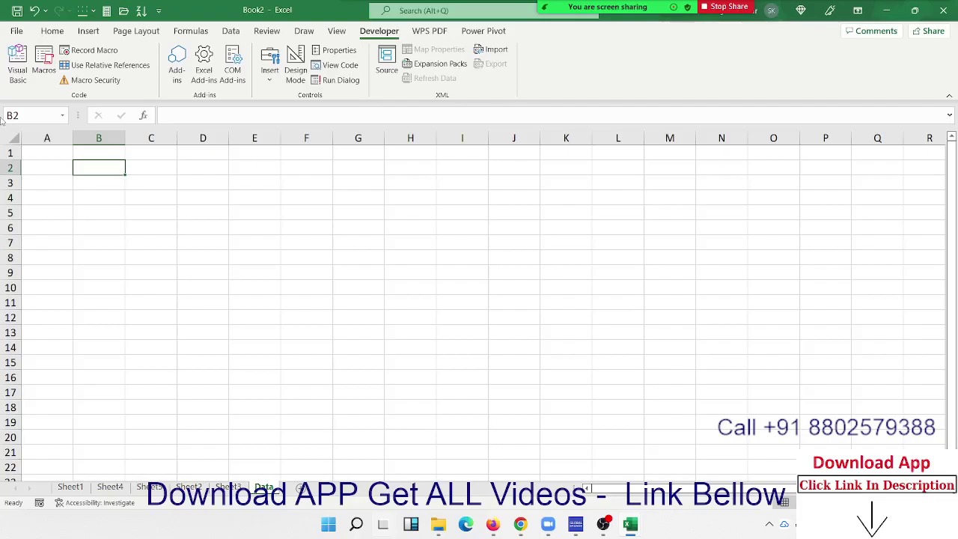
{"action": "left_click", "coordinate": [15, 80]}
{"action": "left_click", "coordinate": [191, 203]}
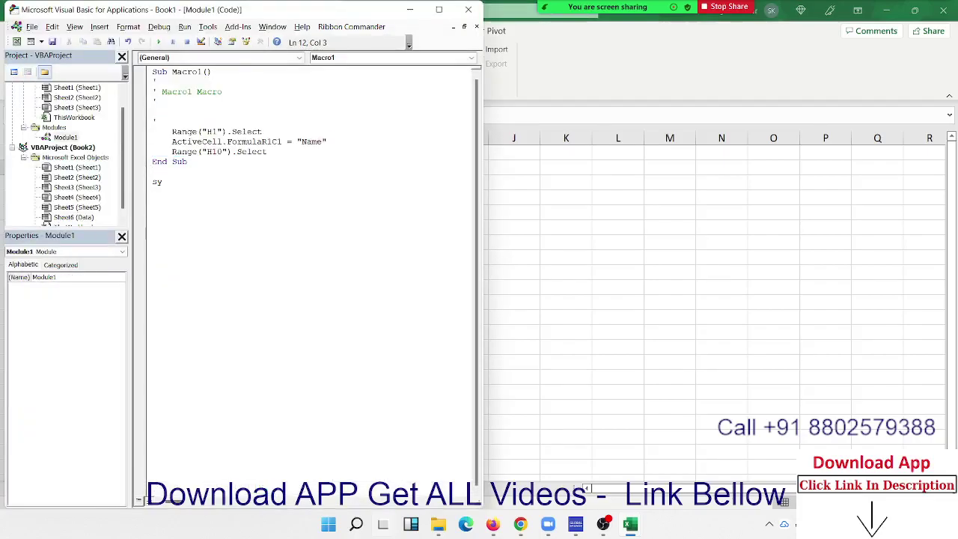
Create the Sub copyd() procedure header, correcting the typos in its name
{"action": "key", "text": "BackSpace"}
{"action": "type", "text": "comp"}
{"action": "type", "text": "yd"}
{"action": "type", "text": "*("}
{"action": "left_click", "coordinate": [192, 203]}
{"action": "key", "text": "BackSpace"}
{"action": "type", "text": "()"}
{"action": "key", "text": "BackSpace"}
{"action": "key", "text": "Return"}
{"action": "key", "text": "Return"}
{"action": "key", "text": "Return"}
{"action": "key", "text": "Return"}
{"action": "key", "text": "Up"}
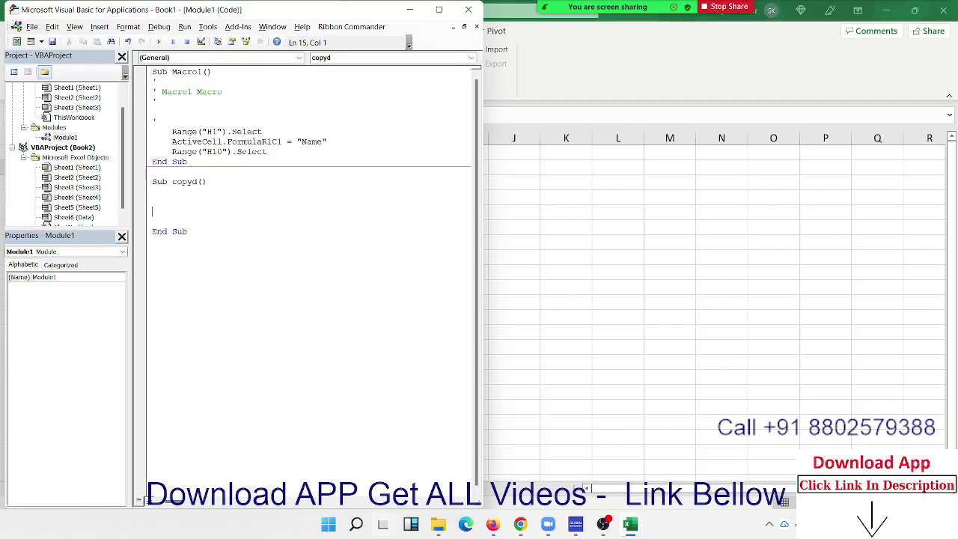
{"action": "key", "text": "Up"}
Add a For i = 1 to Sheets.Count - 1 loop closed by Next i
{"action": "type", "text": "or"}
{"action": "type", "text": "1 "}
{"action": "type", "text": "to sheet"}
{"action": "type", "text": "s.cou"}
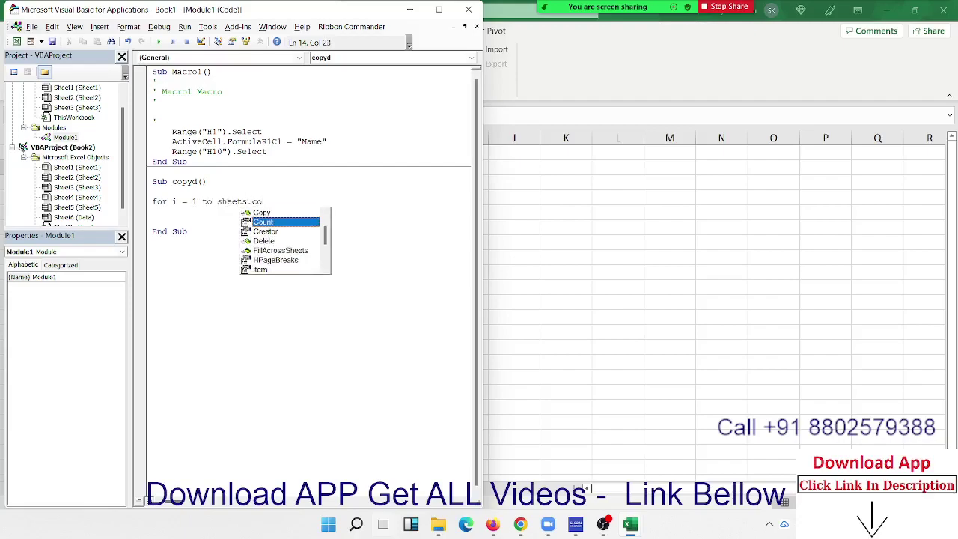
{"action": "key", "text": "Tab"}
{"action": "type", "text": "- 1"}
{"action": "key", "text": "Return"}
{"action": "key", "text": "Return"}
{"action": "key", "text": "Return"}
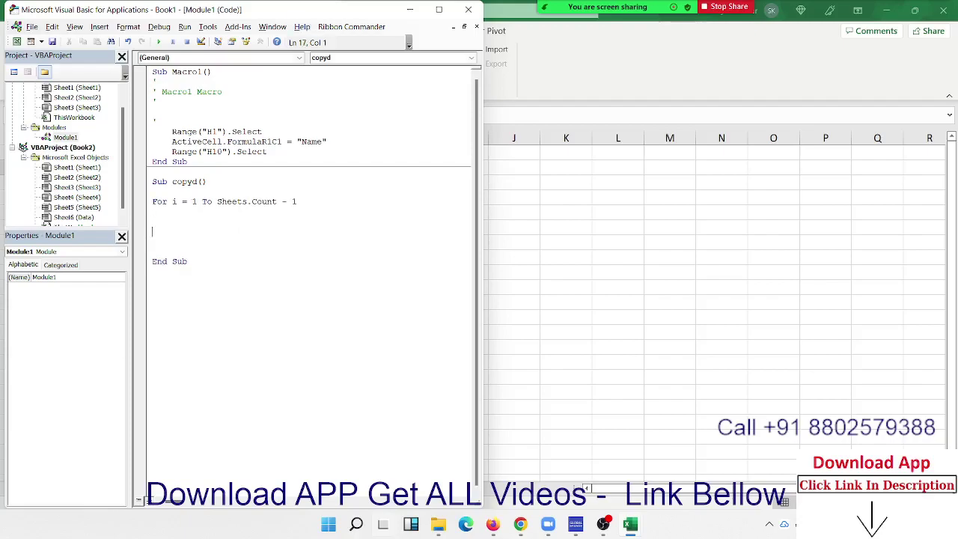
{"action": "type", "text": "next "}
{"action": "type", "text": "i"}
{"action": "key", "text": "Up"}
{"action": "key", "text": "Up"}
{"action": "key", "text": "Return"}
Inside the loop, select Sheets(i) and copy its A1 CurrentRegion
{"action": "type", "text": "heets"}
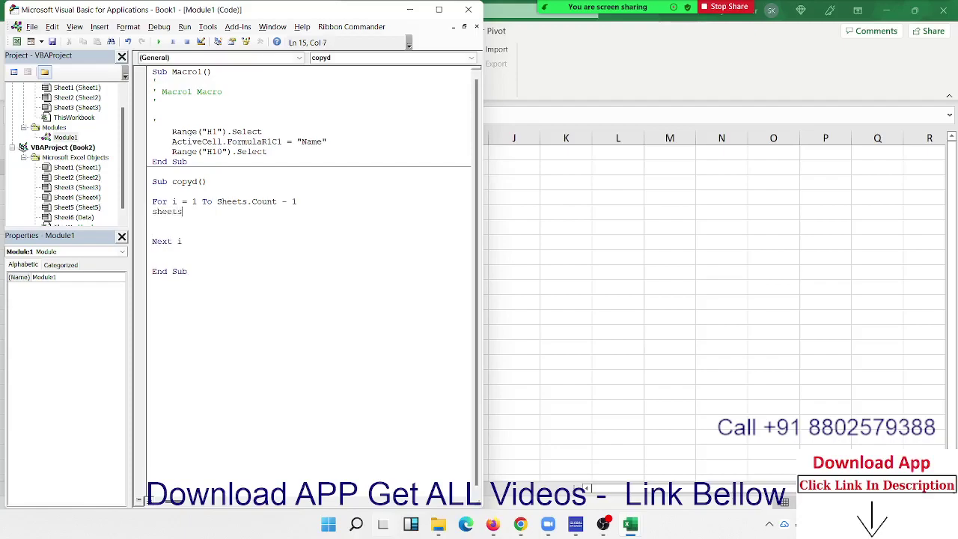
{"action": "type", "text": "(i).na"}
{"action": "type", "text": "me"}
{"action": "key", "text": "BackSpace"}
{"action": "key", "text": "BackSpace"}
{"action": "type", "text": "se"}
{"action": "type", "text": "ct"}
{"action": "key", "text": "Return"}
{"action": "type", "text": "ang"}
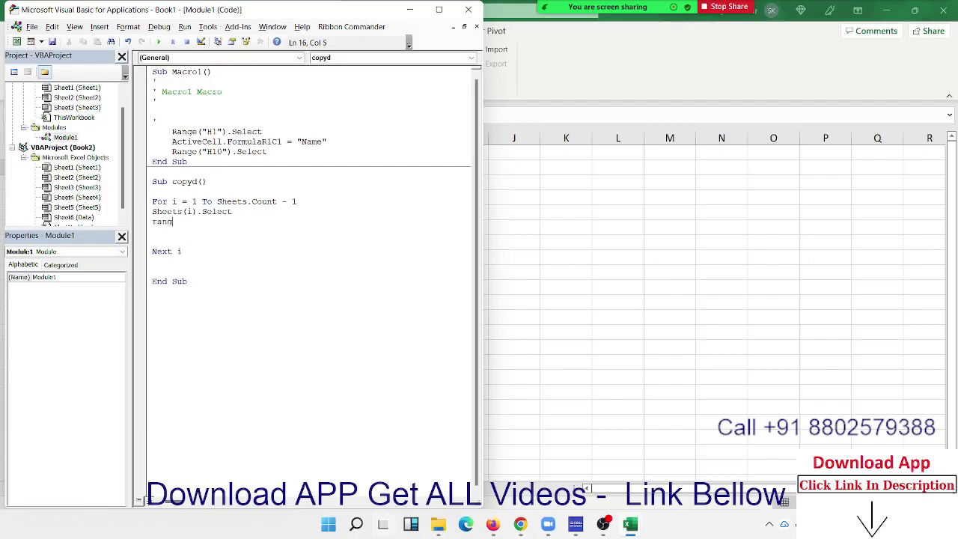
{"action": "type", "text": "(\"A"}
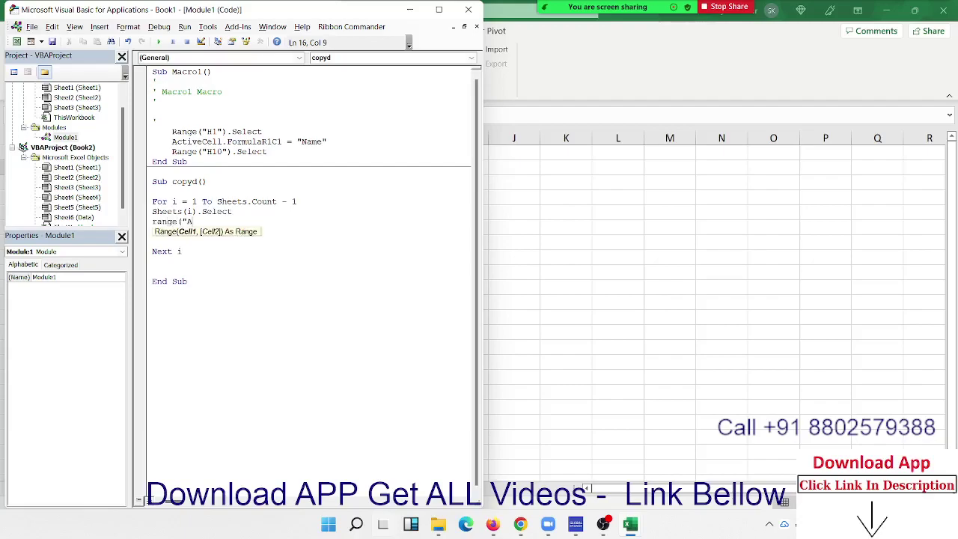
{"action": "type", "text": "\")."}
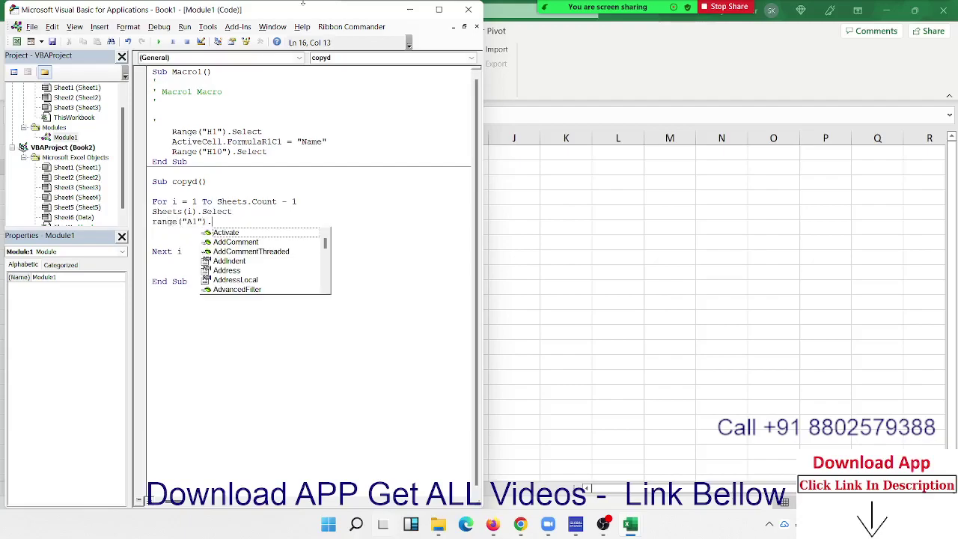
{"action": "type", "text": "cur"}
{"action": "key", "text": "Down"}
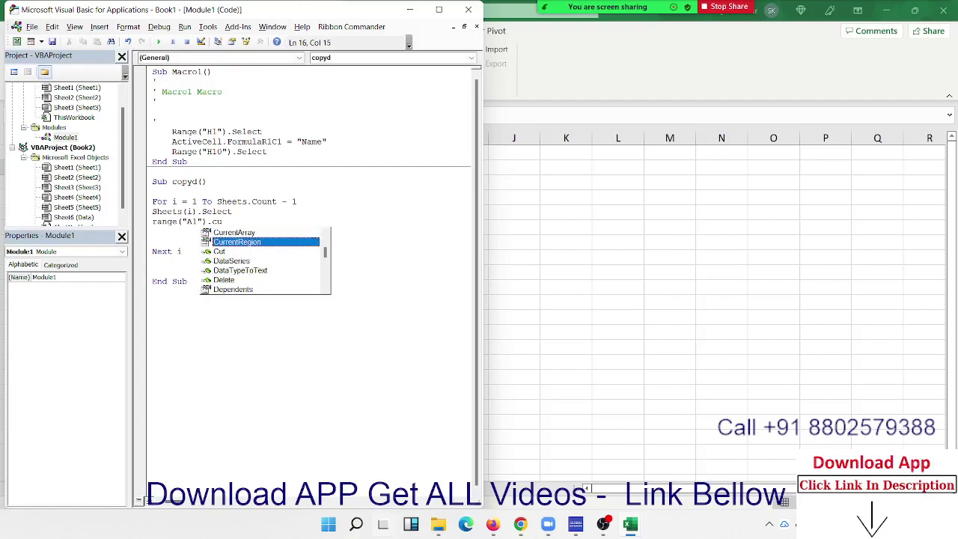
{"action": "key", "text": "Tab"}
{"action": "type", "text": ".cop"}
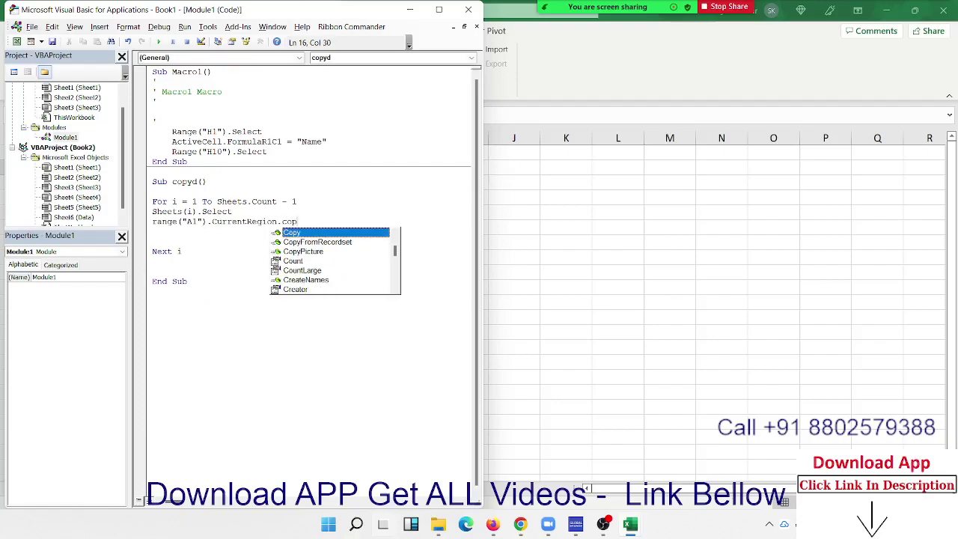
{"action": "key", "text": "Return"}
Select the data sheet and paste via Range("A65000").End(xlUp).Offset(1,0).PasteSpecial
{"action": "type", "text": "ra"}
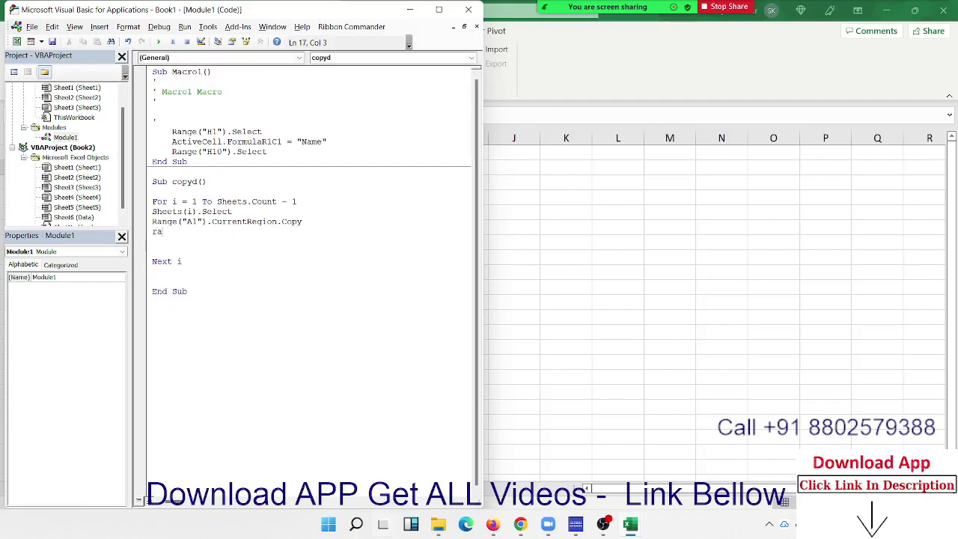
{"action": "key", "text": "BackSpace"}
{"action": "type", "text": "sheets"}
{"action": "type", "text": "(\"data"}
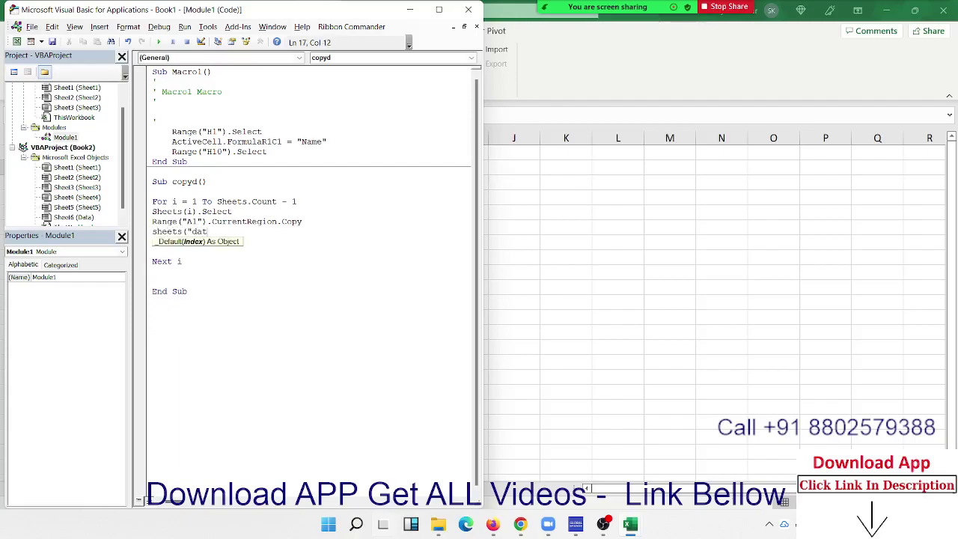
{"action": "type", "text": "\").se"}
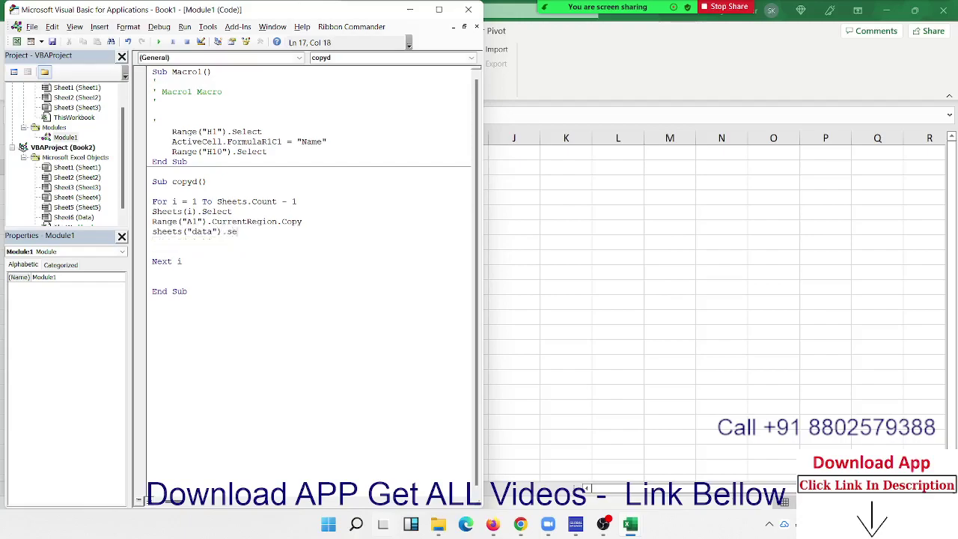
{"action": "type", "text": "lect"}
{"action": "key", "text": "Return"}
{"action": "type", "text": "range"}
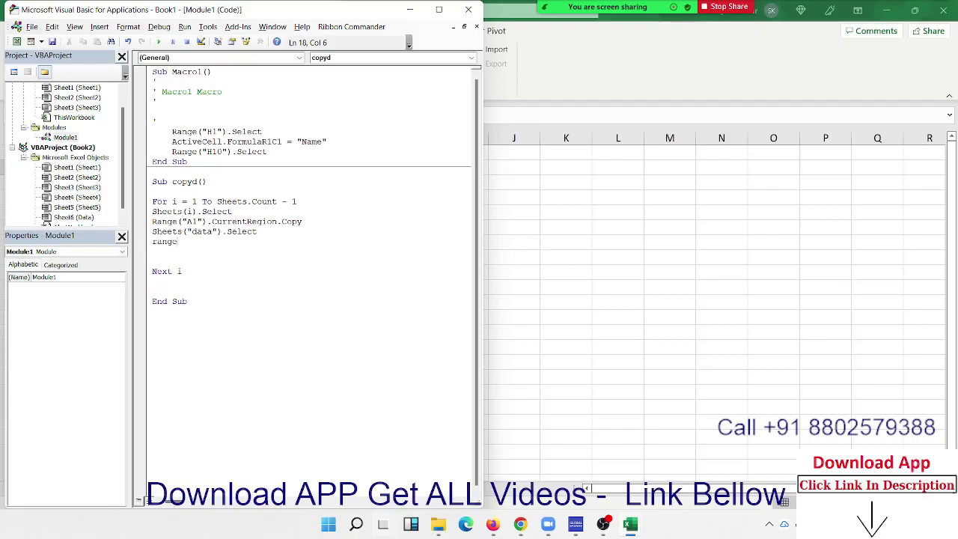
{"action": "type", "text": "(\"A"}
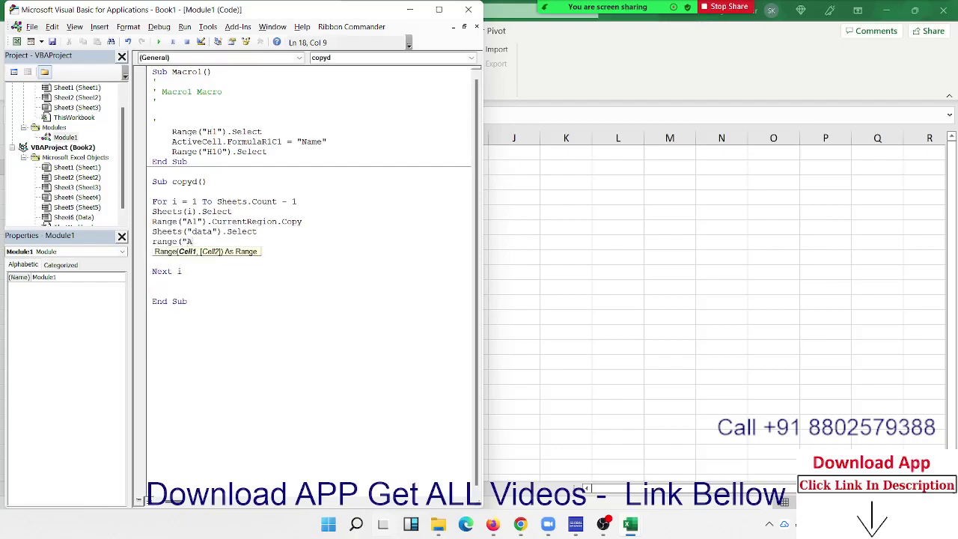
{"action": "type", "text": "65000"}
{"action": "type", "text": "\")."}
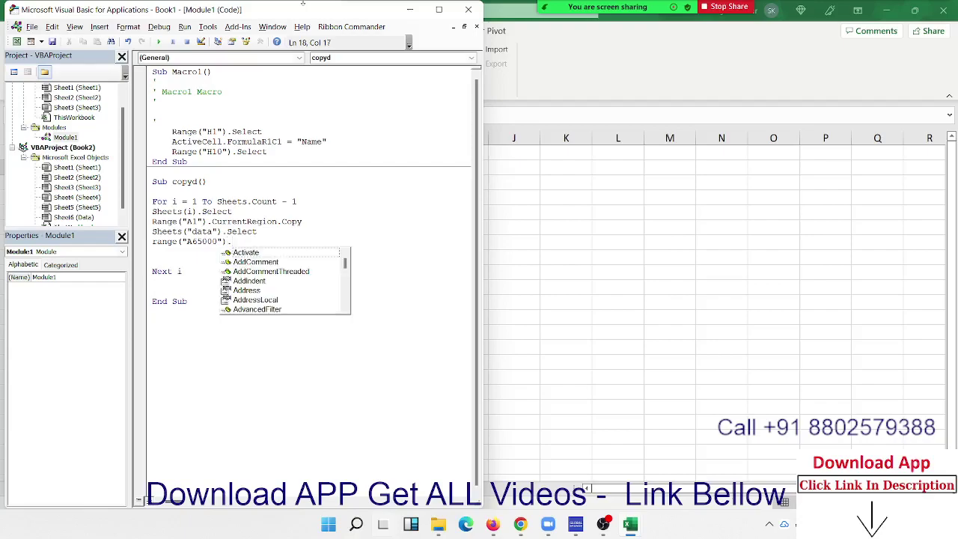
{"action": "type", "text": "en"}
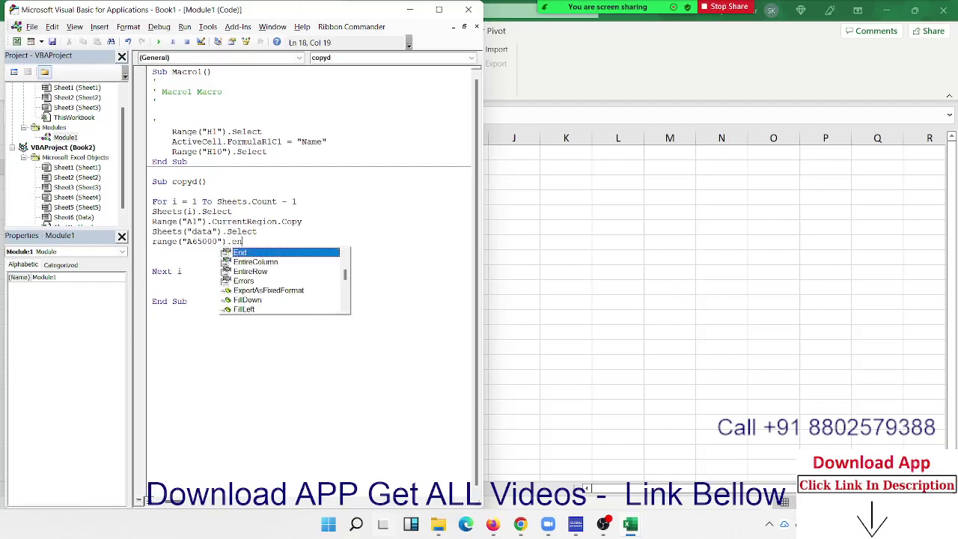
{"action": "key", "text": "Tab"}
{"action": "type", "text": "("}
{"action": "type", "text": "xlu"}
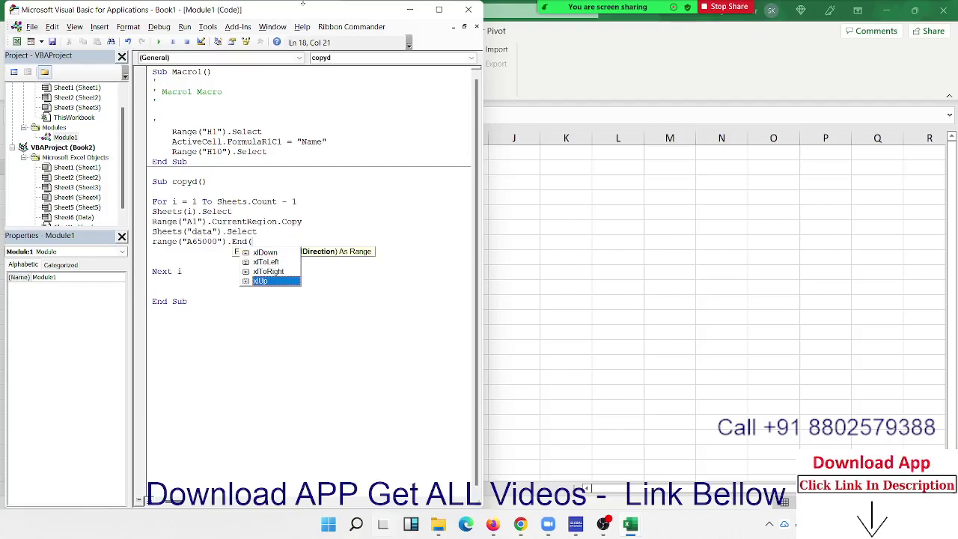
{"action": "key", "text": "Tab"}
{"action": "type", "text": ").of"}
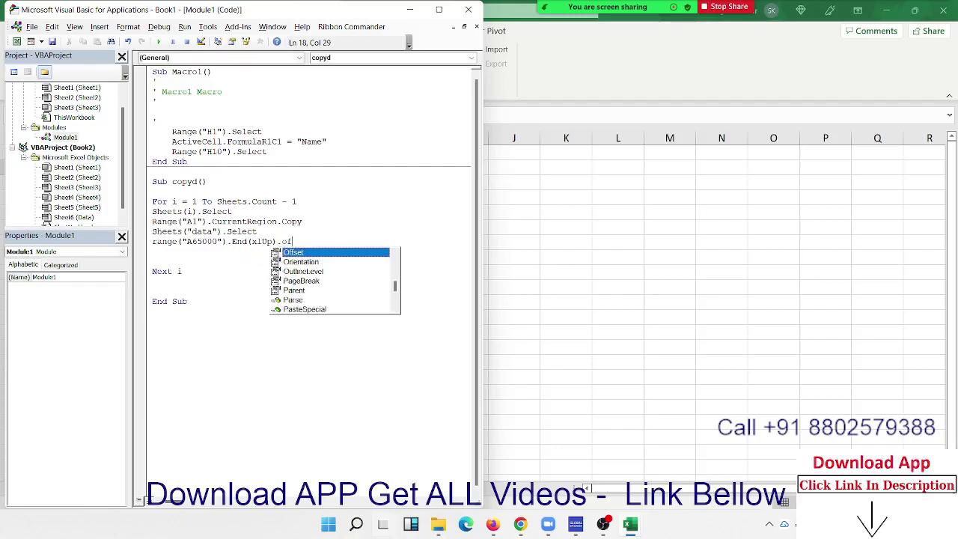
{"action": "key", "text": "Tab"}
{"action": "type", "text": "("}
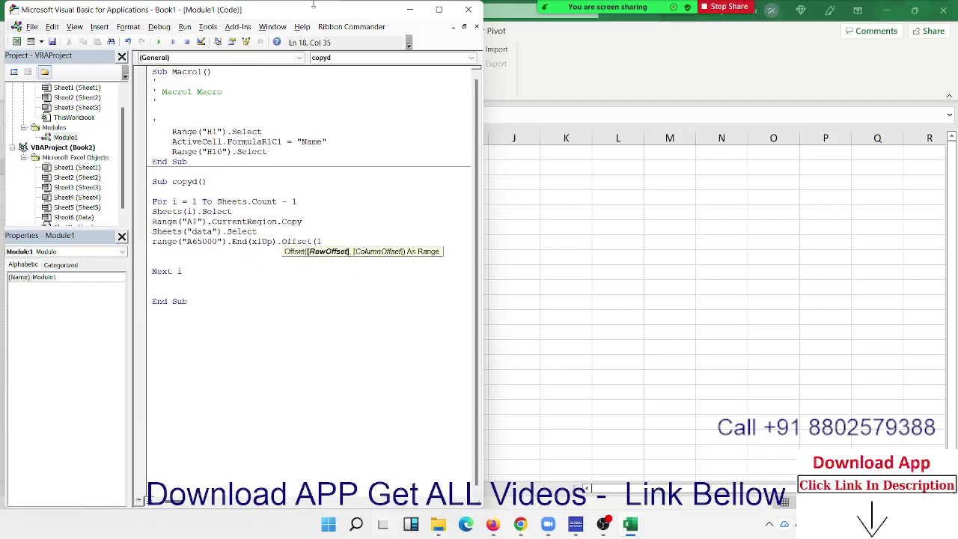
{"action": "type", "text": ",0)"}
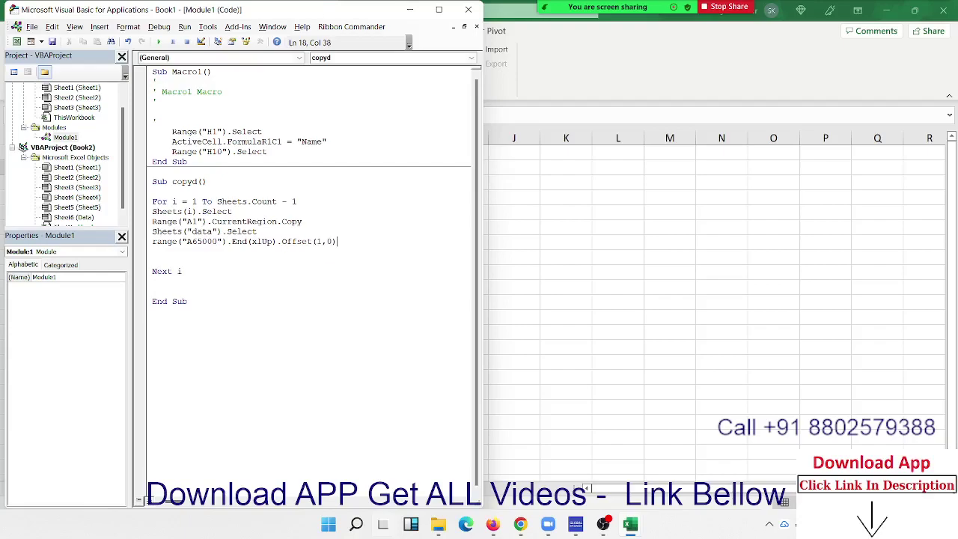
{"action": "type", "text": ".past"}
{"action": "key", "text": "Tab"}
{"action": "key", "text": "Tab"}
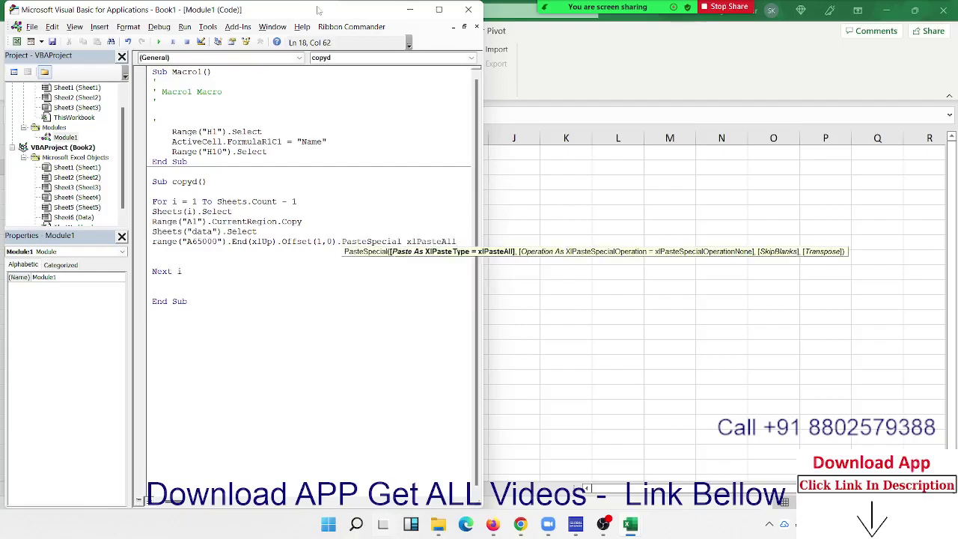
{"action": "left_click", "coordinate": [208, 262]}
Add a msgbox "Data Copy Done" line after the loop
{"action": "key", "text": "Delete"}
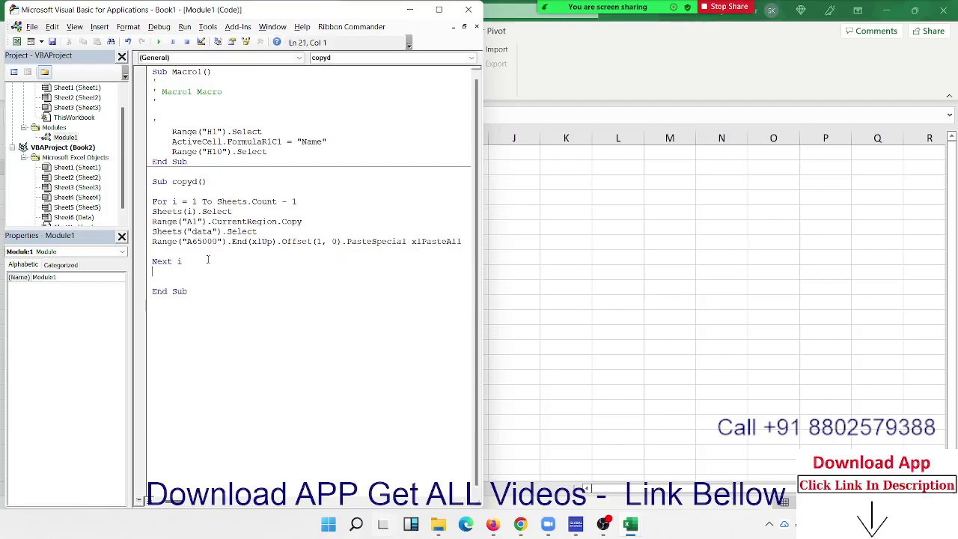
{"action": "key", "text": "Down"}
{"action": "key", "text": "Down"}
{"action": "key", "text": "Down"}
{"action": "type", "text": "msg"}
{"action": "type", "text": "bo"}
{"action": "type", "text": "x \"Data "}
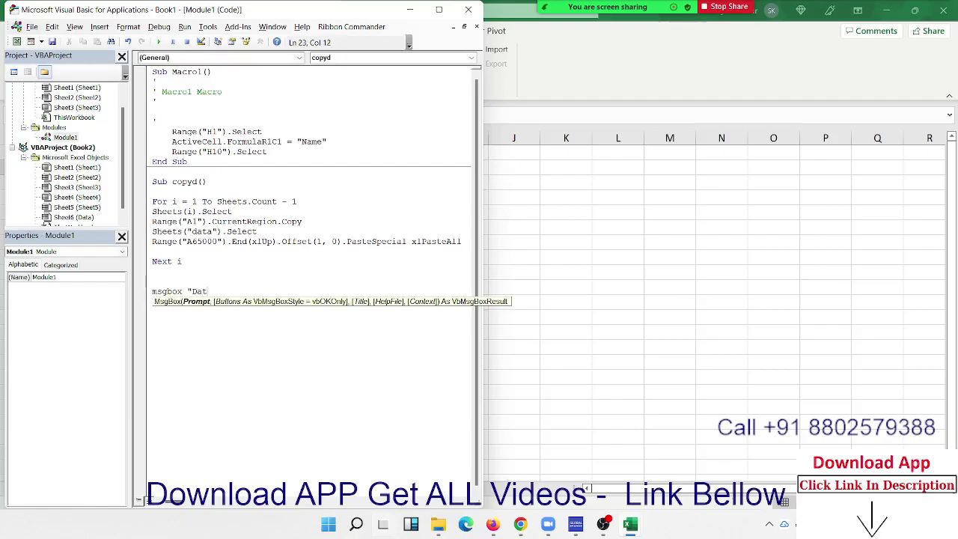
{"action": "type", "text": "Copy "}
{"action": "type", "text": "Done"}
{"action": "type", "text": "\""}
Run copyd on Book2, acknowledge Data Copy Done, and review the stacked tables in rows 2–51
{"action": "key", "text": "Return"}
{"action": "left_click", "coordinate": [631, 256]}
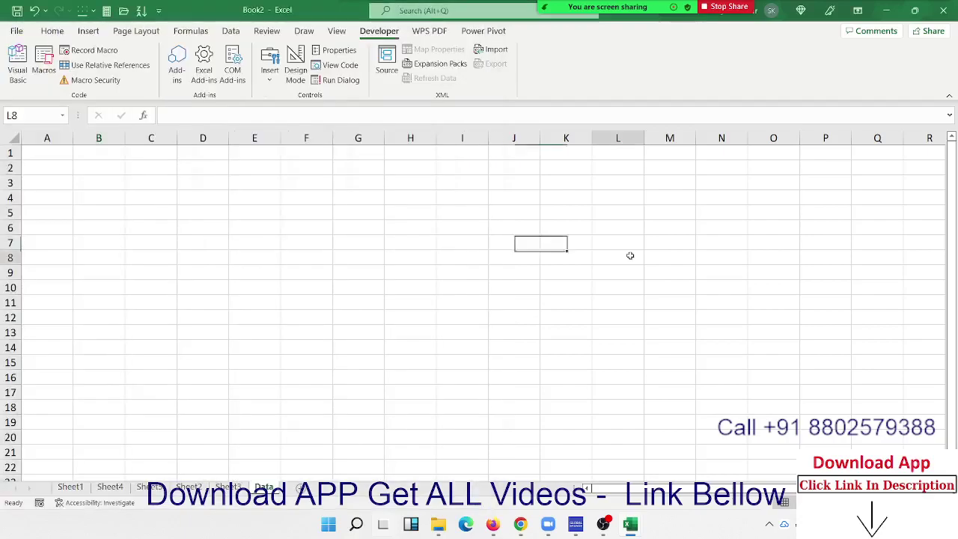
{"action": "left_click", "coordinate": [46, 75]}
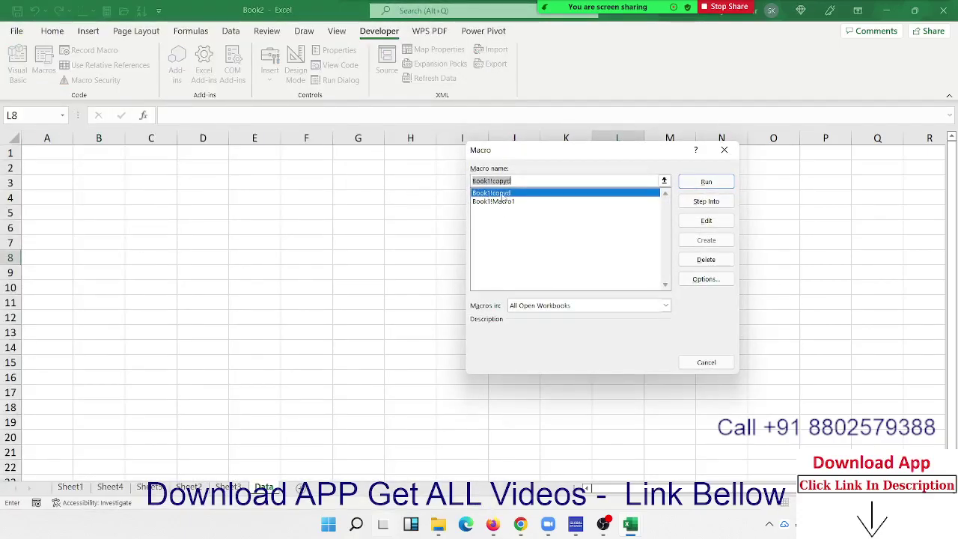
{"action": "left_click", "coordinate": [696, 190]}
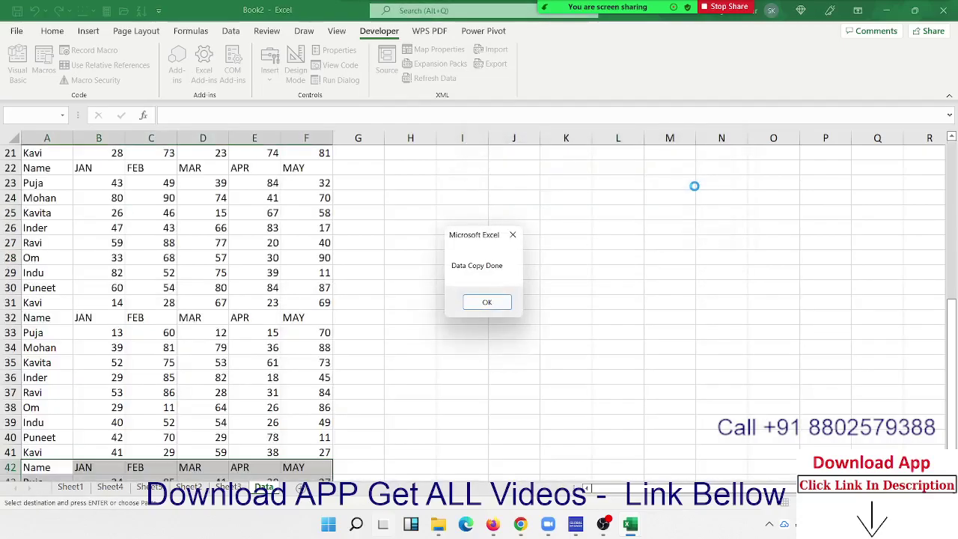
{"action": "left_click", "coordinate": [486, 302]}
{"action": "scroll", "coordinate": [126, 395], "scroll_direction": "up", "scroll_amount": 2}
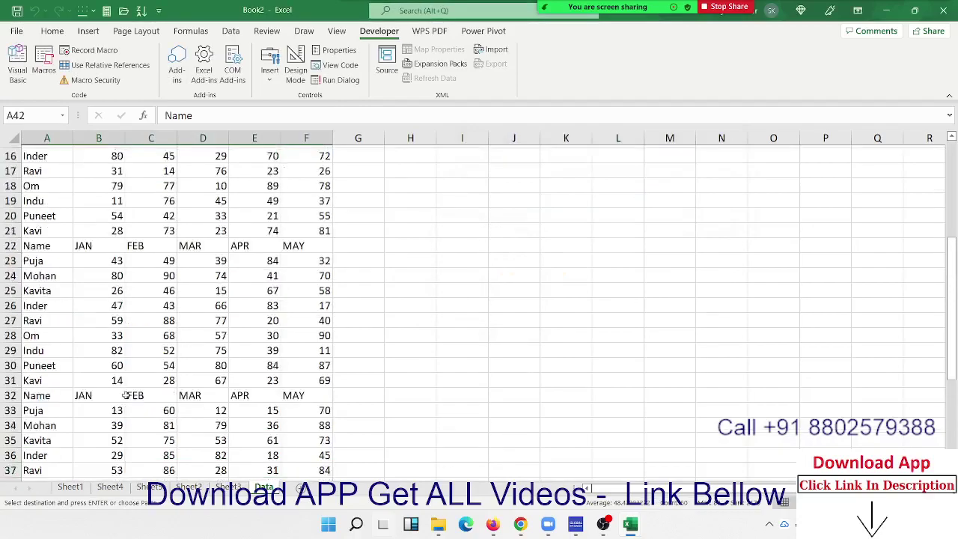
{"action": "scroll", "coordinate": [126, 395], "scroll_direction": "up", "scroll_amount": 5}
{"action": "scroll", "coordinate": [125, 394], "scroll_direction": "down", "scroll_amount": 10}
{"action": "scroll", "coordinate": [128, 400], "scroll_direction": "down", "scroll_amount": 7}
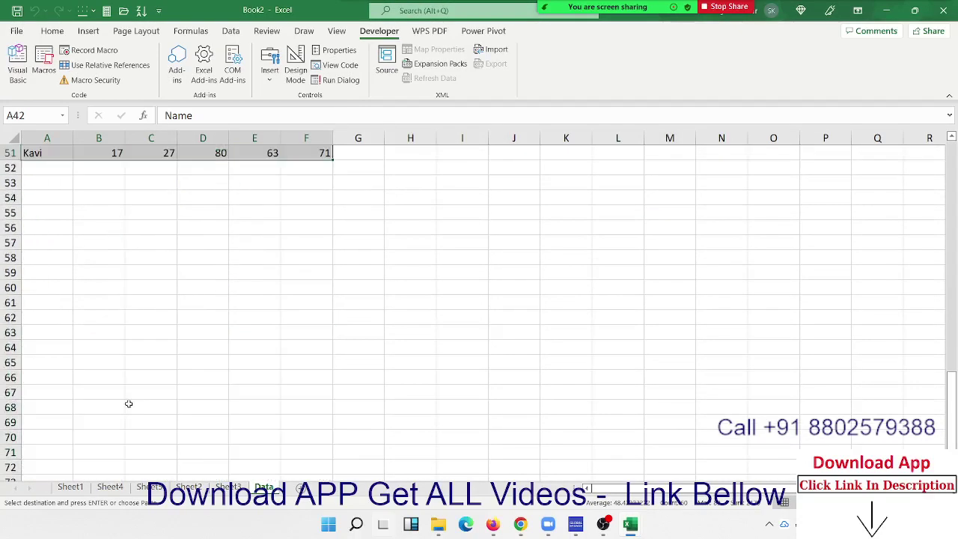
{"action": "scroll", "coordinate": [128, 400], "scroll_direction": "up", "scroll_amount": 3}
{"action": "scroll", "coordinate": [138, 386], "scroll_direction": "up", "scroll_amount": 12}
{"action": "scroll", "coordinate": [137, 386], "scroll_direction": "up", "scroll_amount": 2}
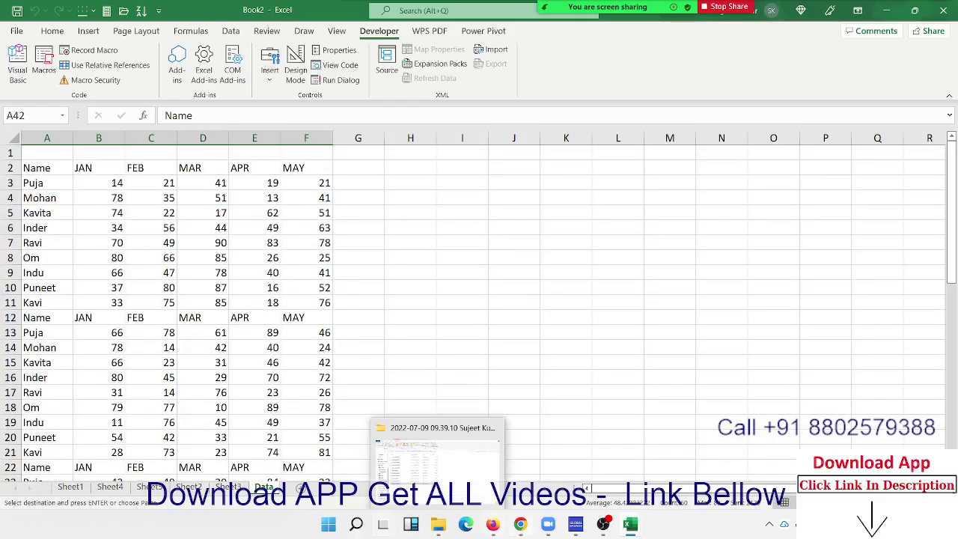
Switch to Book1 and enter Function in cell D8 below Macros
{"action": "mouse_move", "coordinate": [634, 524]}
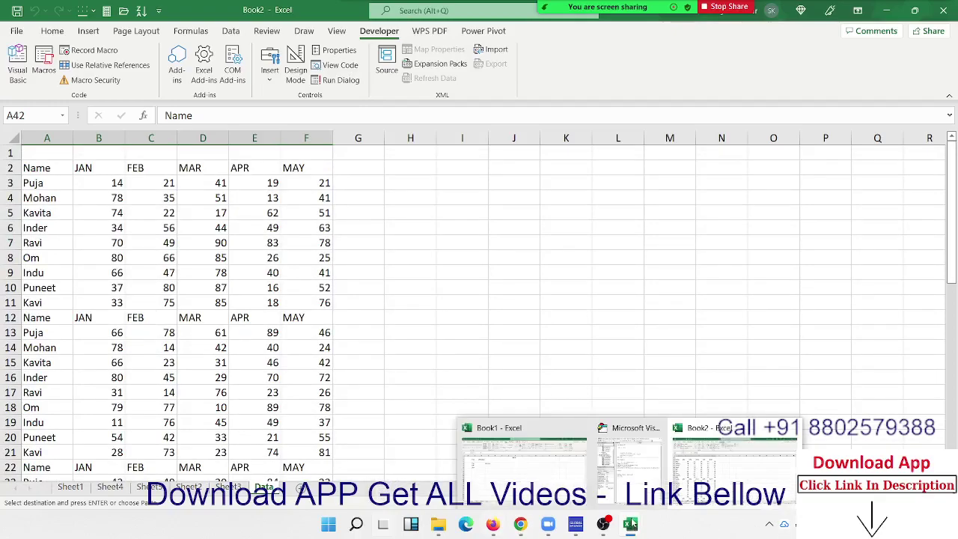
{"action": "left_click", "coordinate": [509, 471]}
{"action": "left_click", "coordinate": [207, 196]}
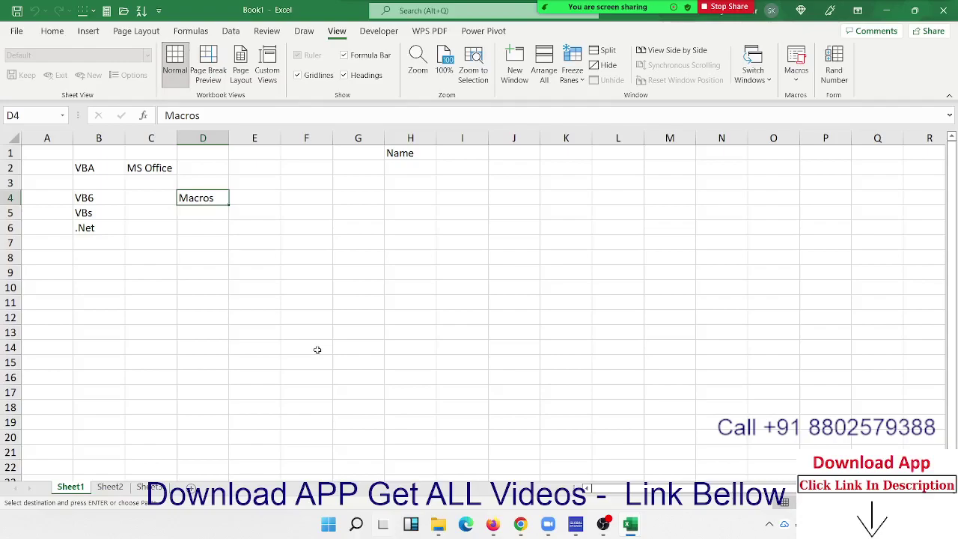
{"action": "key", "text": "Down"}
{"action": "key", "text": "Down"}
{"action": "key", "text": "Down"}
{"action": "key", "text": "Down"}
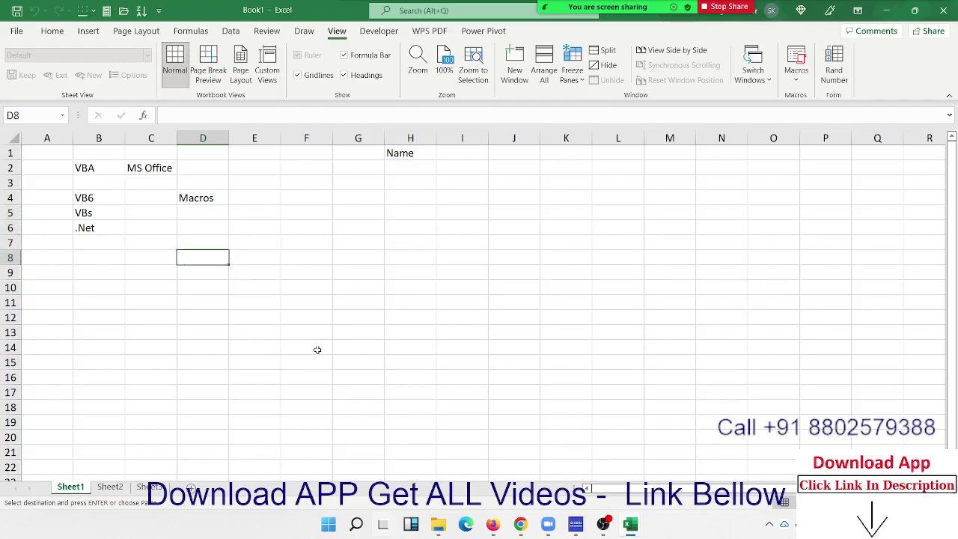
{"action": "type", "text": "Function"}
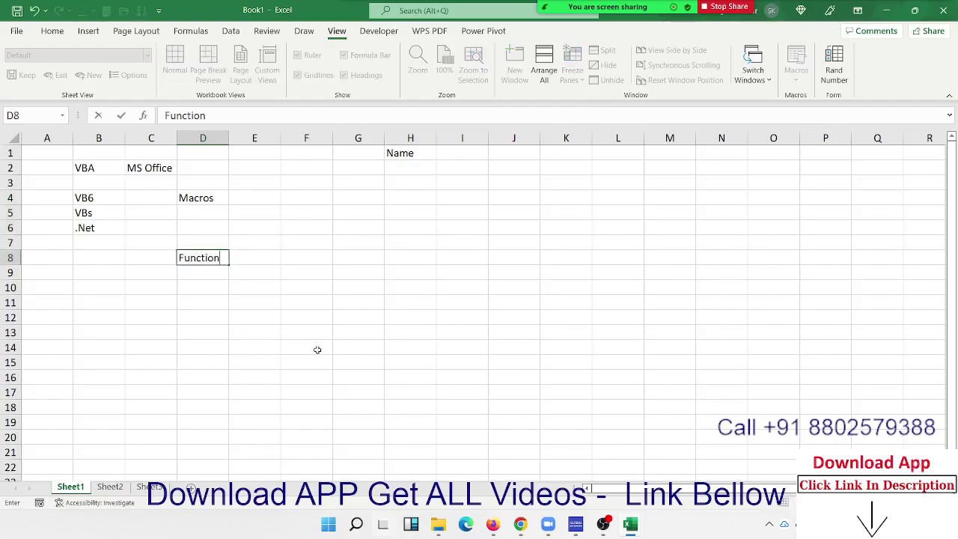
{"action": "key", "text": "Right"}
{"action": "key", "text": "Right"}
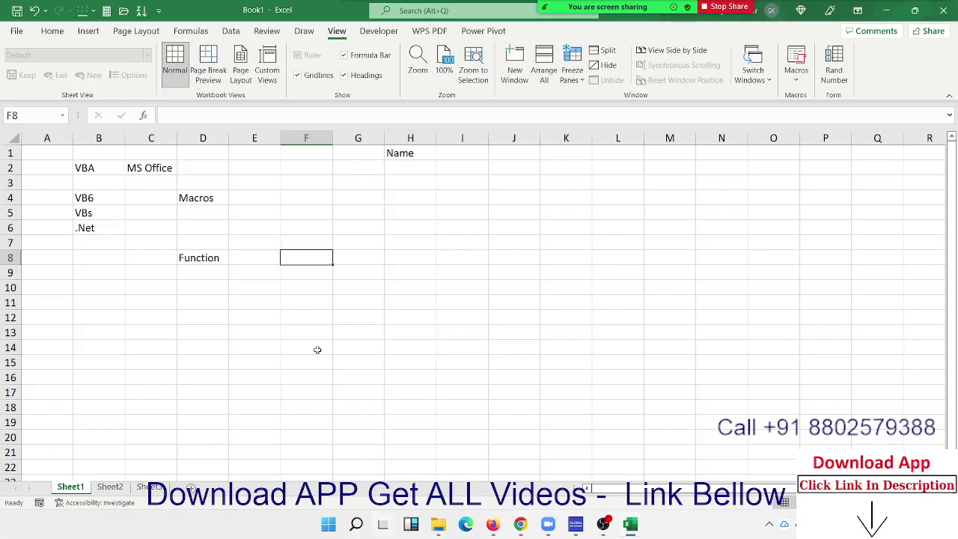
Enter userform in cell D12
{"action": "key", "text": "Up"}
{"action": "key", "text": "Up"}
{"action": "key", "text": "Up"}
{"action": "key", "text": "Left"}
{"action": "key", "text": "Up"}
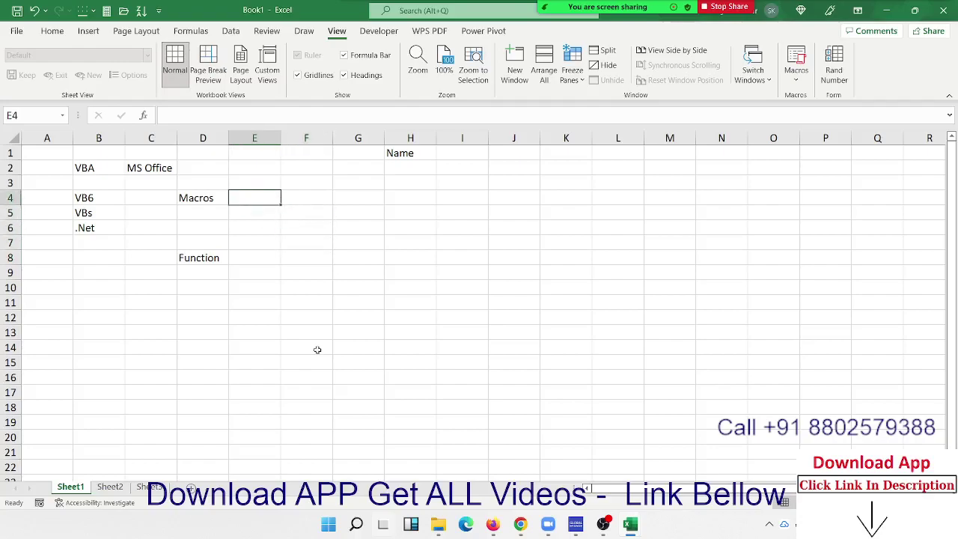
{"action": "key", "text": "Left"}
{"action": "key", "text": "Right"}
{"action": "key", "text": "Right"}
{"action": "key", "text": "Right"}
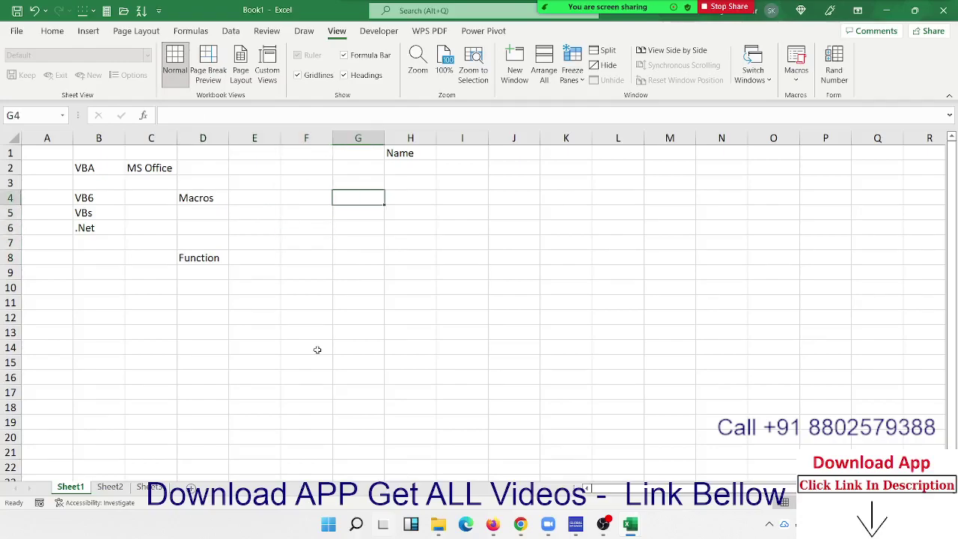
{"action": "key", "text": "Down"}
{"action": "key", "text": "Down"}
{"action": "key", "text": "Down"}
{"action": "key", "text": "Down"}
{"action": "key", "text": "Down"}
{"action": "key", "text": "Down"}
{"action": "key", "text": "Down"}
{"action": "key", "text": "Left"}
{"action": "key", "text": "Left"}
{"action": "key", "text": "Left"}
{"action": "key", "text": "Left"}
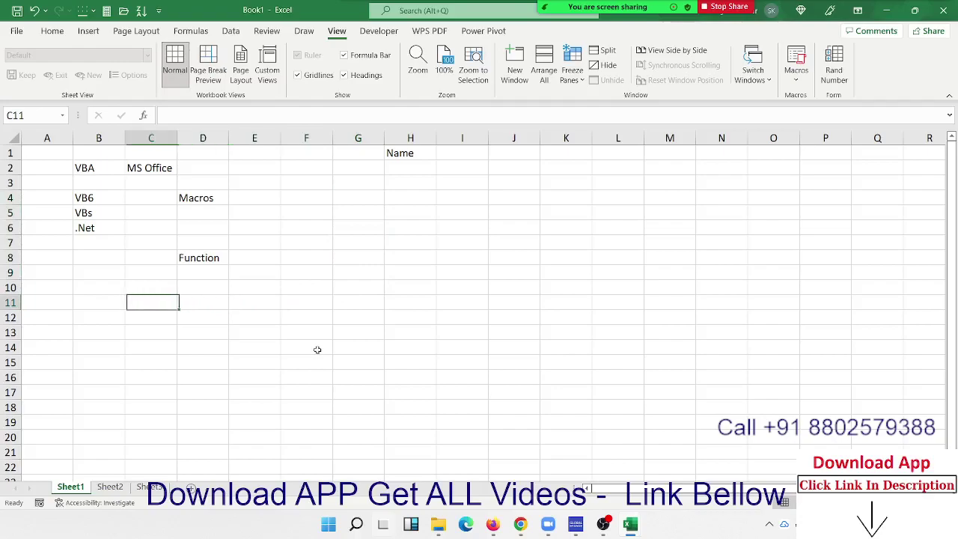
{"action": "key", "text": "Down"}
{"action": "key", "text": "Right"}
{"action": "type", "text": "us"}
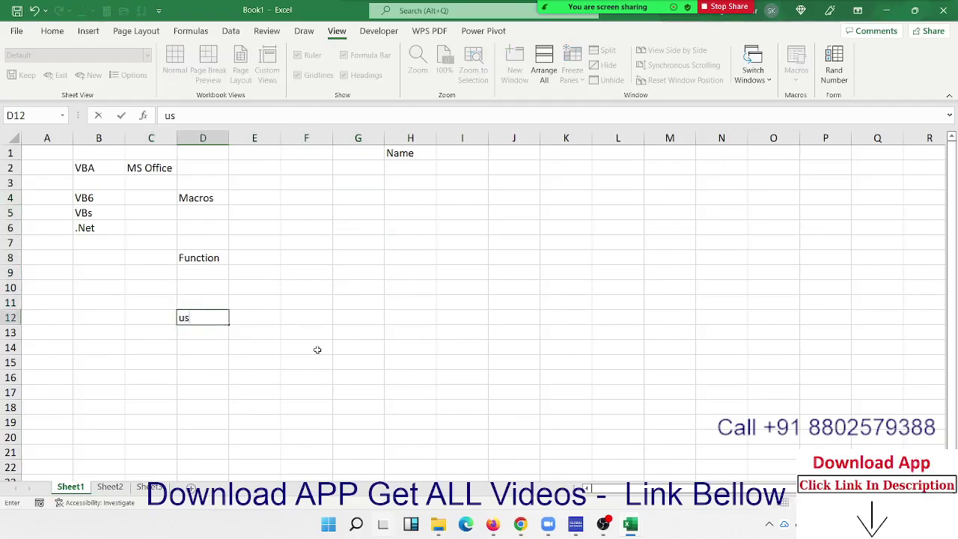
{"action": "type", "text": "erform"}
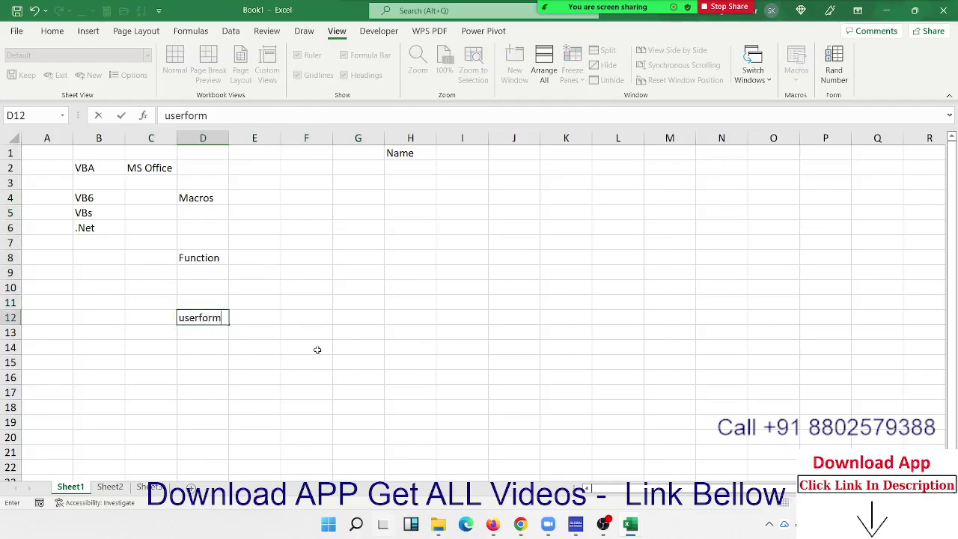
{"action": "key", "text": "Tab"}
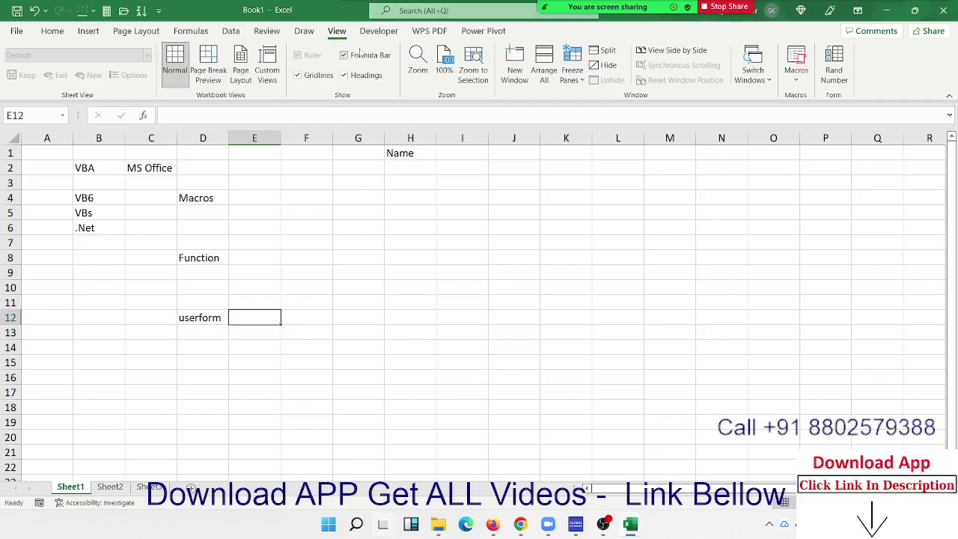
{"action": "left_click", "coordinate": [379, 30]}
{"action": "left_click", "coordinate": [286, 237]}
{"action": "left_click", "coordinate": [43, 63]}
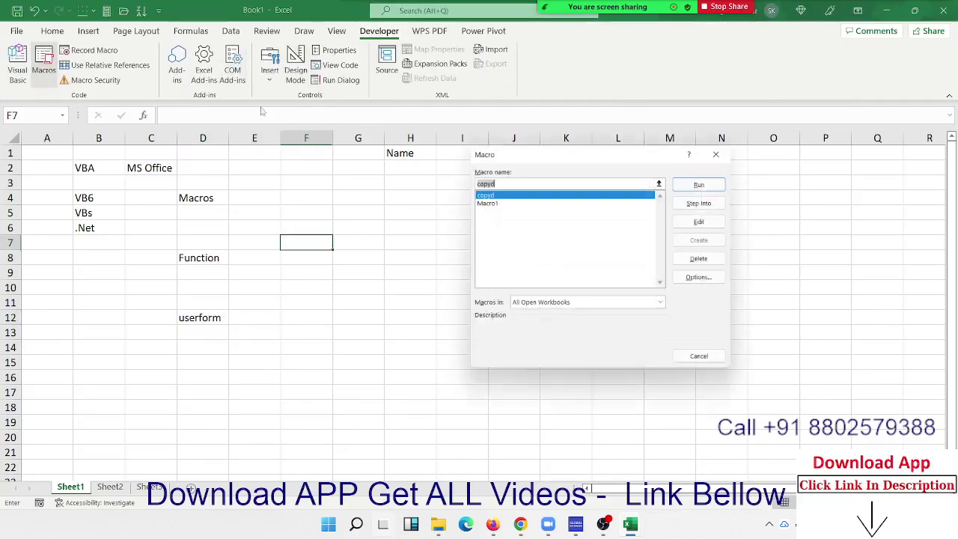
{"action": "left_click_drag", "start_coordinate": [615, 154], "coordinate": [488, 136]}
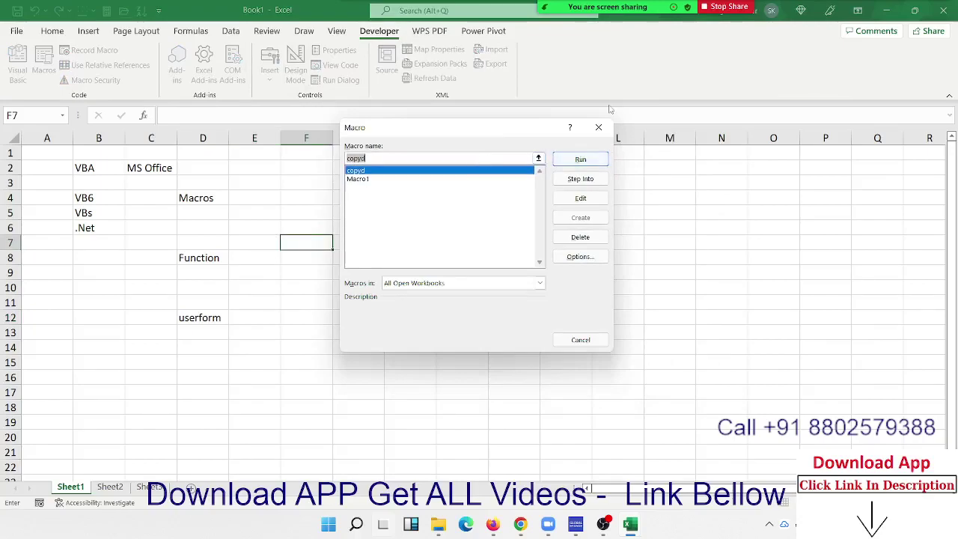
{"action": "left_click", "coordinate": [599, 127]}
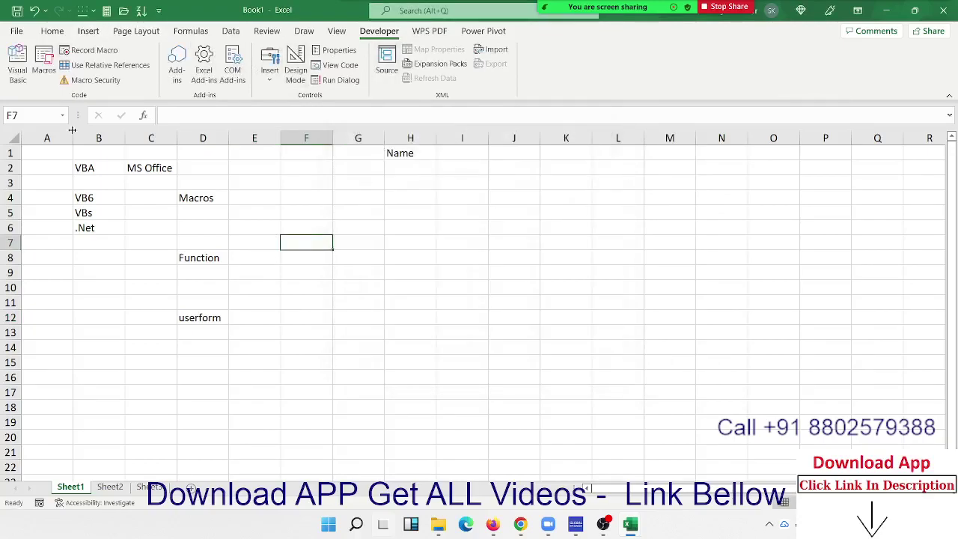
{"action": "left_click", "coordinate": [149, 117]}
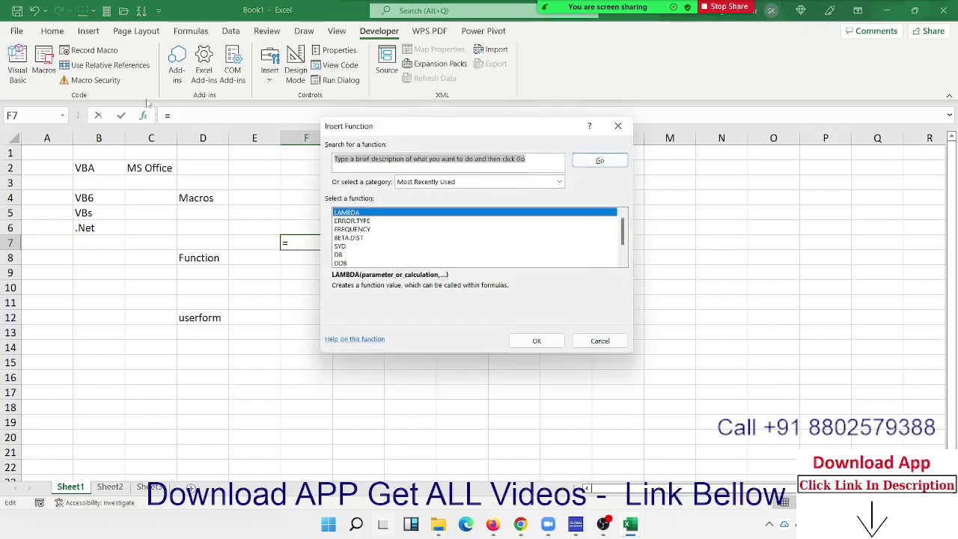
{"action": "key", "text": "Escape"}
{"action": "left_click", "coordinate": [70, 33]}
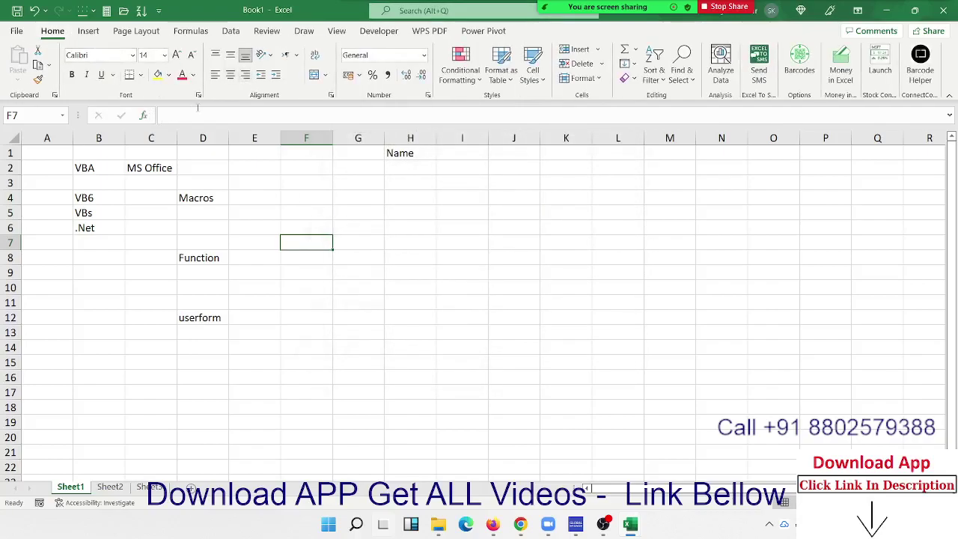
{"action": "left_click", "coordinate": [334, 94]}
{"action": "left_click", "coordinate": [631, 88]}
Browse Local Disk (G:) in File Explorer, looking into the 2022 and 2222 folders
{"action": "left_click", "coordinate": [438, 524]}
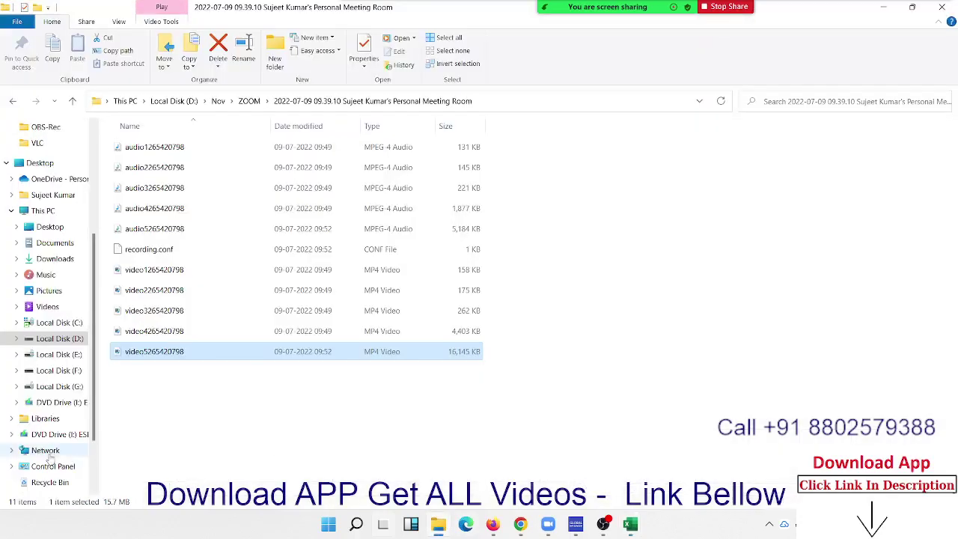
{"action": "left_click", "coordinate": [60, 386]}
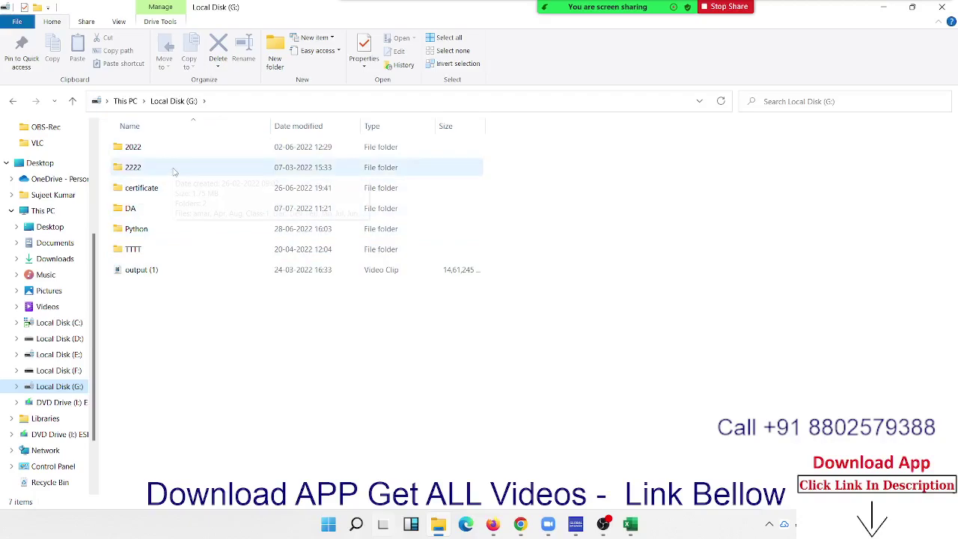
{"action": "double_click", "coordinate": [147, 153]}
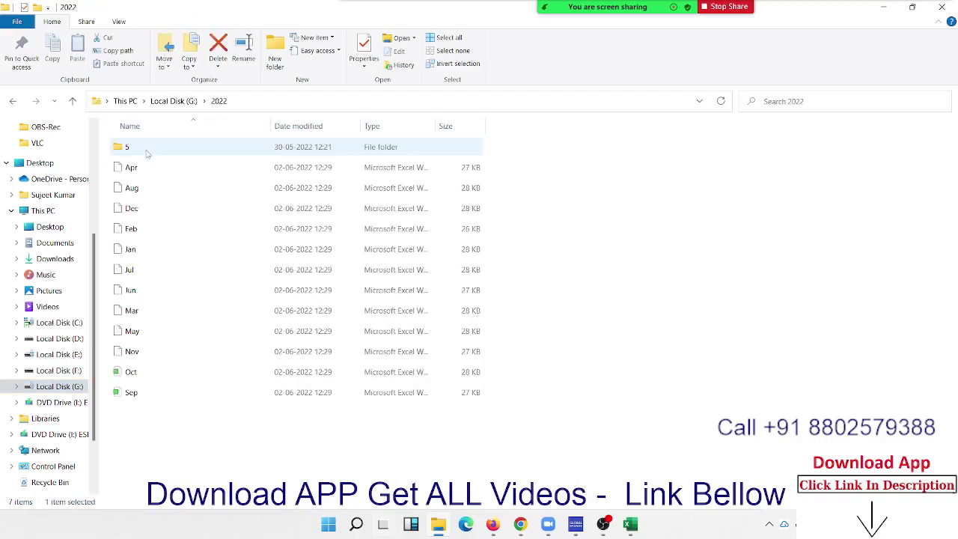
{"action": "left_click", "coordinate": [12, 101]}
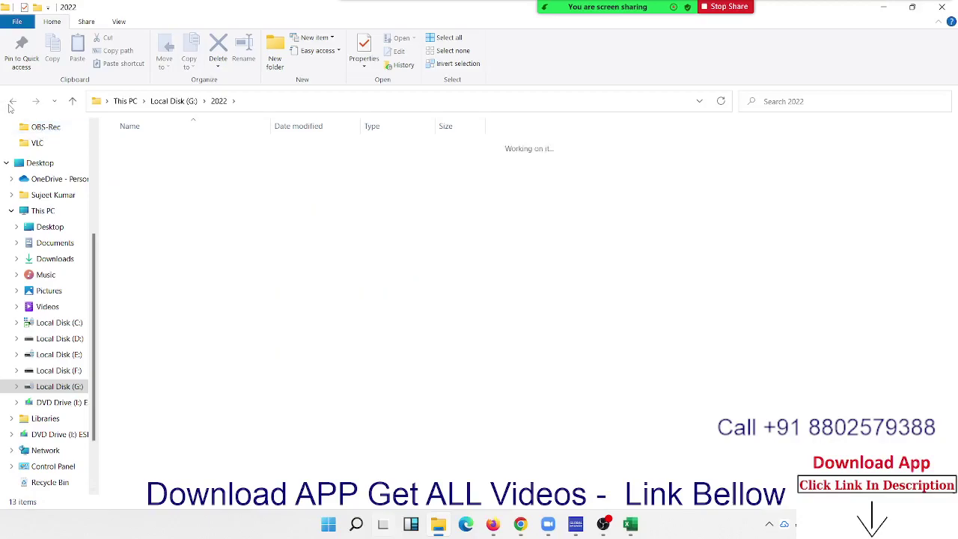
{"action": "double_click", "coordinate": [133, 167]}
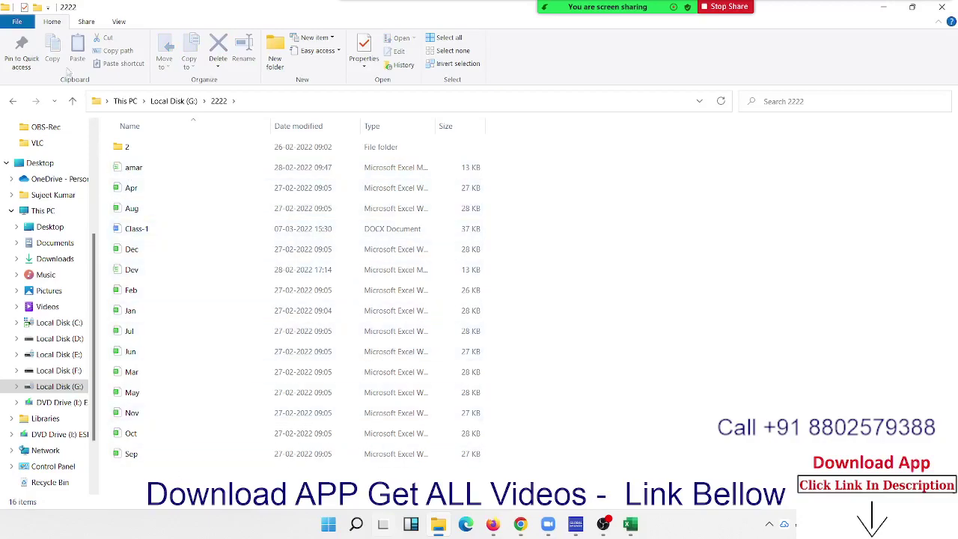
{"action": "left_click", "coordinate": [12, 101]}
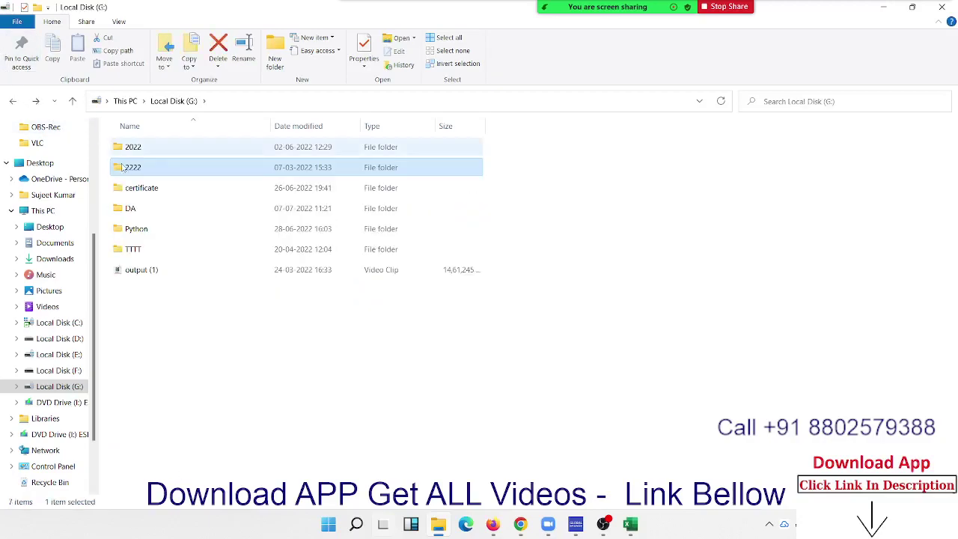
Open the TTTT folder and bring up the Sales workbook's context menu
{"action": "double_click", "coordinate": [141, 256]}
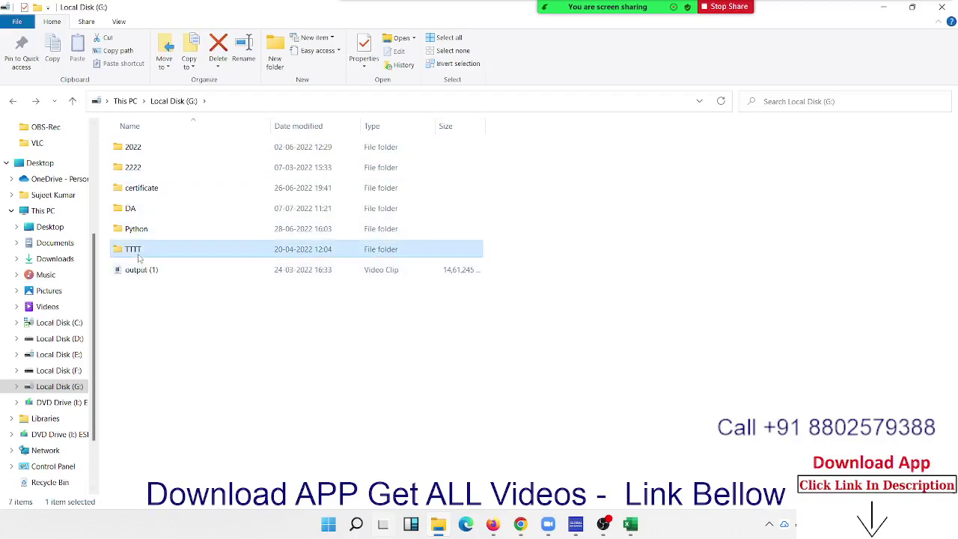
{"action": "scroll", "coordinate": [159, 230], "scroll_direction": "down", "scroll_amount": 1}
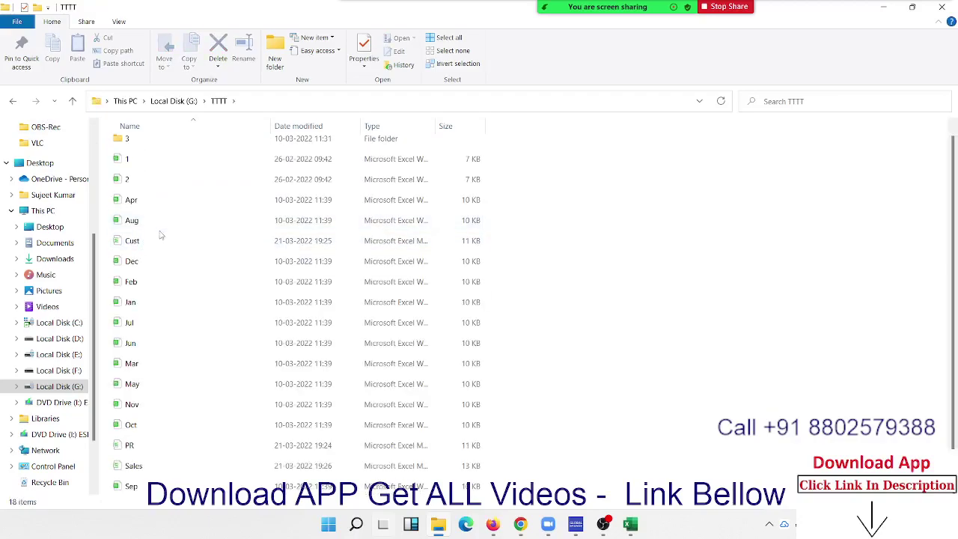
{"action": "left_click", "coordinate": [139, 470]}
{"action": "right_click", "coordinate": [139, 471]}
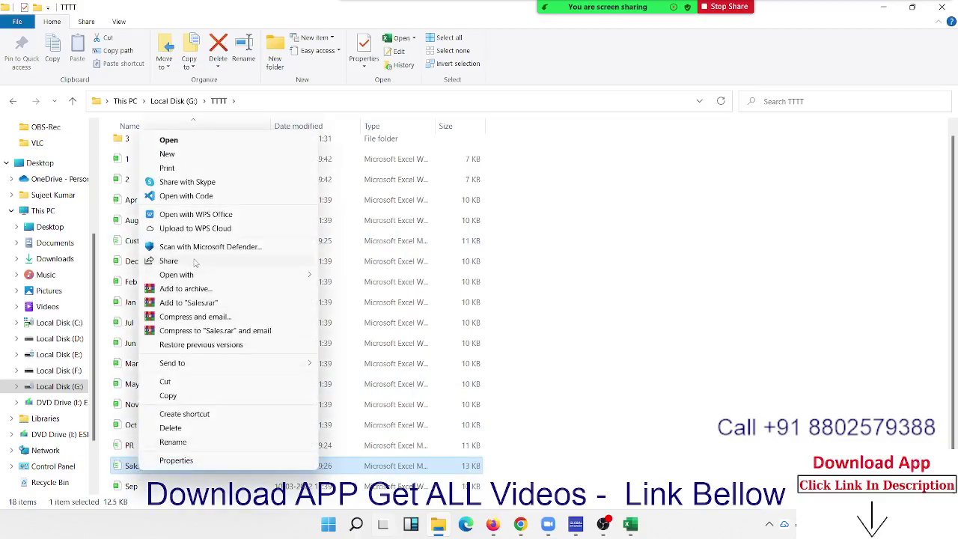
Open the Sales workbook in Excel, keeping it open after a cancelled close
{"action": "mouse_move", "coordinate": [198, 276]}
{"action": "left_click", "coordinate": [355, 275]}
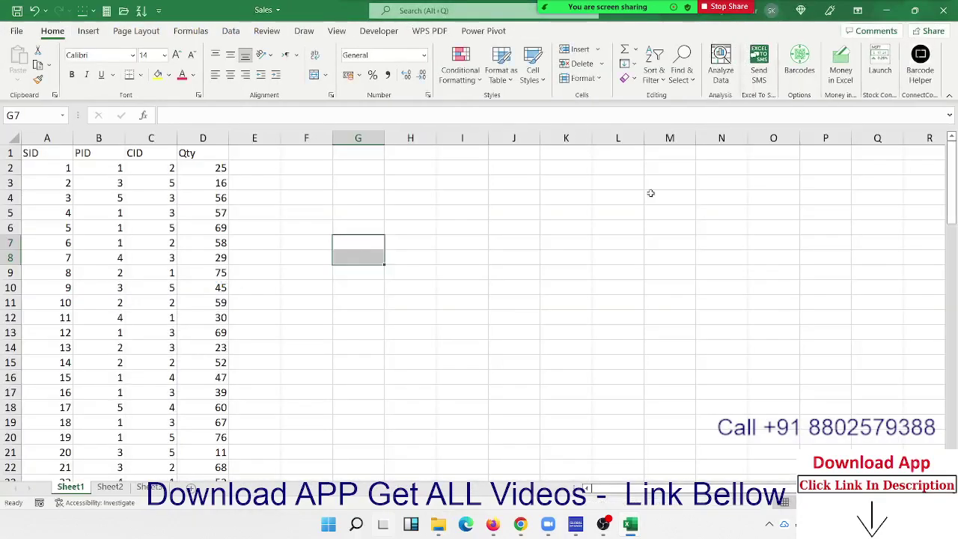
{"action": "left_click", "coordinate": [943, 11]}
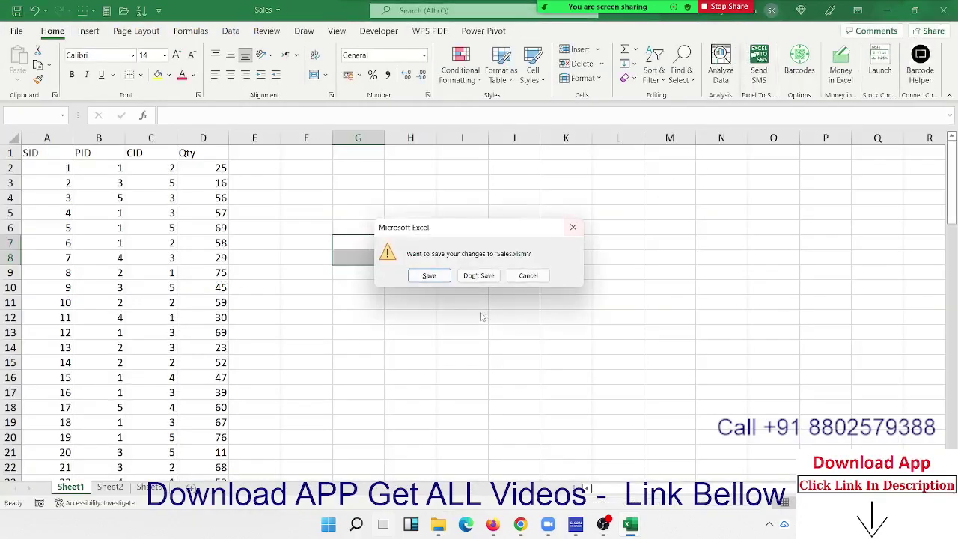
{"action": "key", "text": "Escape"}
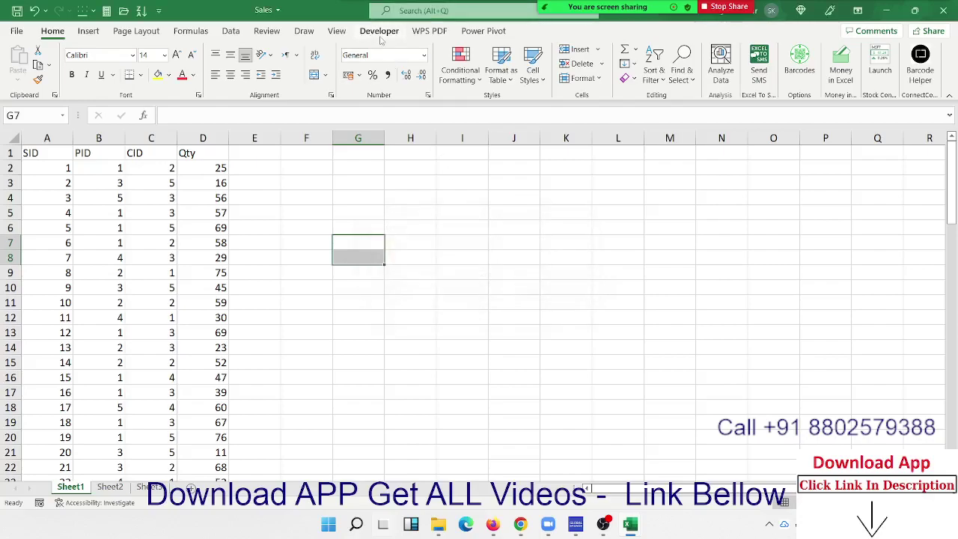
Insert a new module in Sales' VBA editor, then close the workbook without saving
{"action": "left_click", "coordinate": [378, 30]}
{"action": "left_click", "coordinate": [16, 67]}
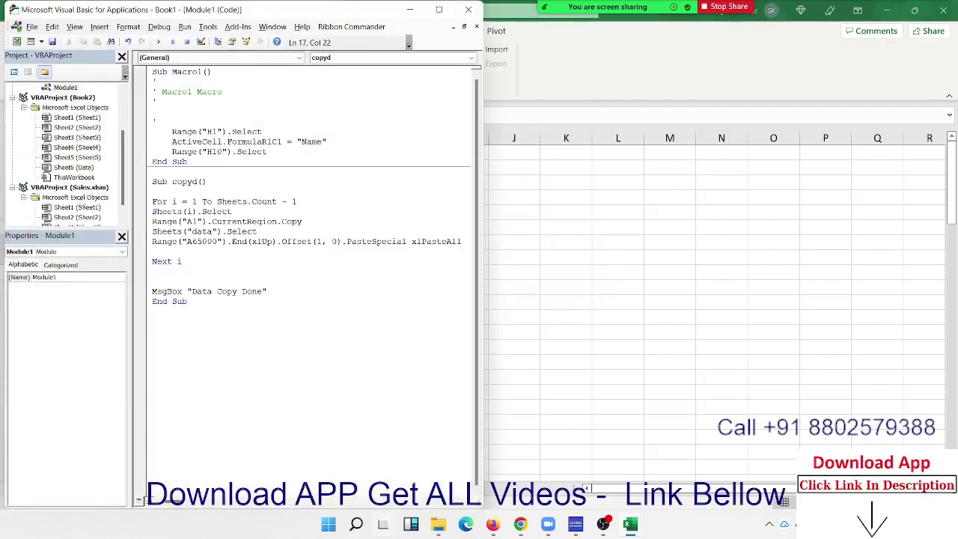
{"action": "scroll", "coordinate": [71, 202], "scroll_direction": "down", "scroll_amount": 2}
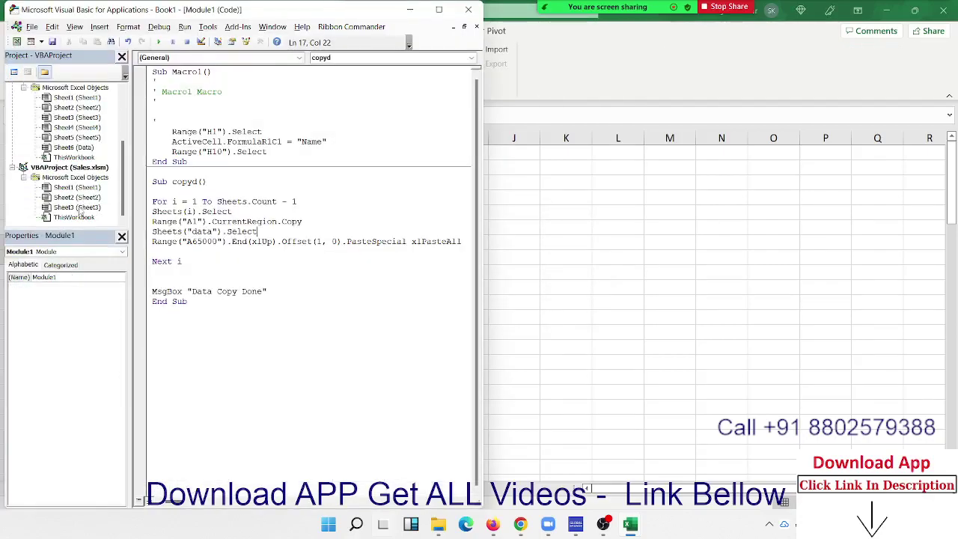
{"action": "left_click", "coordinate": [99, 26]}
{"action": "left_click", "coordinate": [139, 67]}
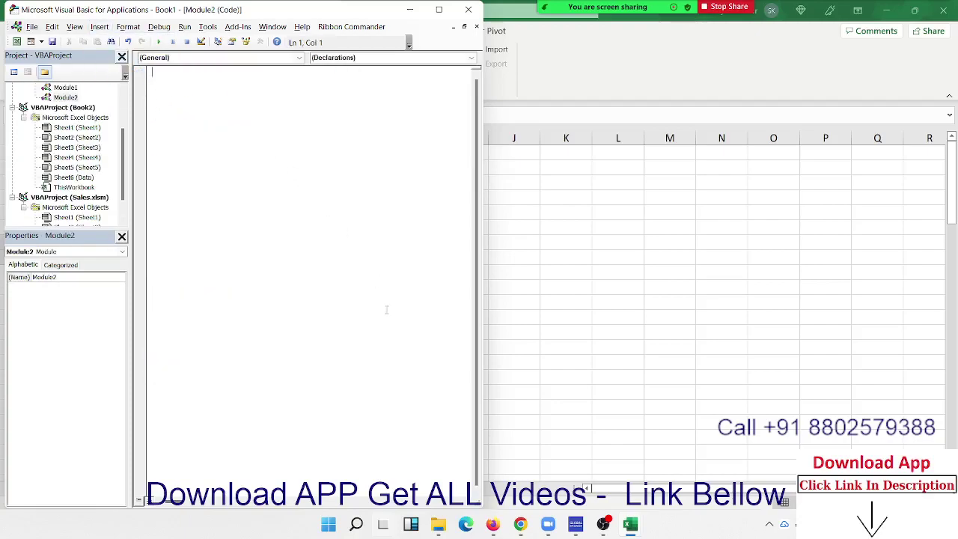
{"action": "left_click", "coordinate": [468, 9]}
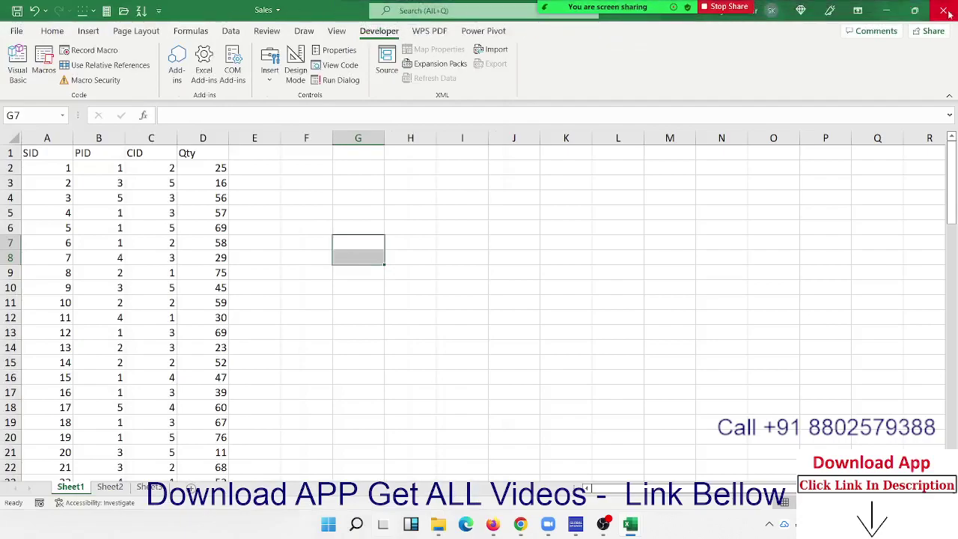
{"action": "left_click", "coordinate": [943, 11]}
{"action": "left_click", "coordinate": [480, 276]}
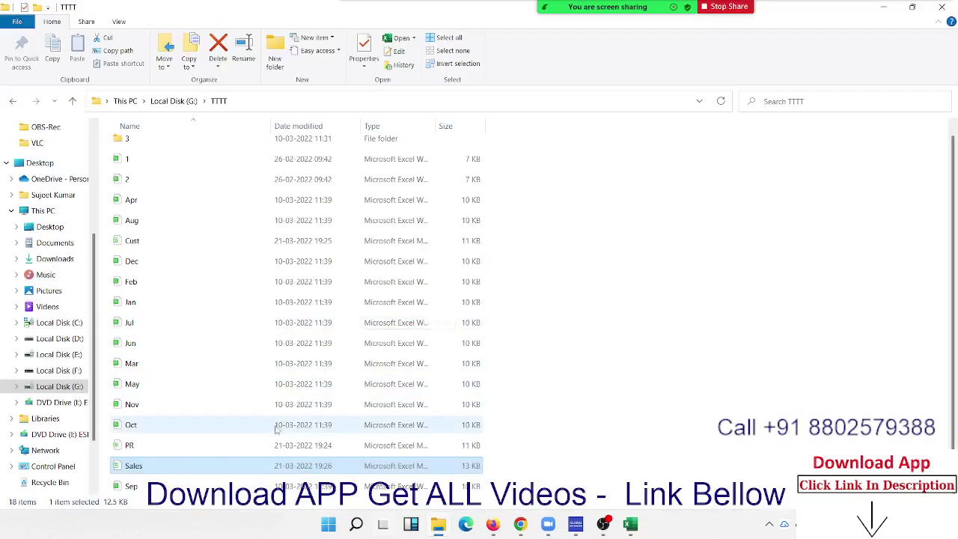
Open the Cust workbook in Excel via Open with
{"action": "scroll", "coordinate": [221, 421], "scroll_direction": "up", "scroll_amount": 1}
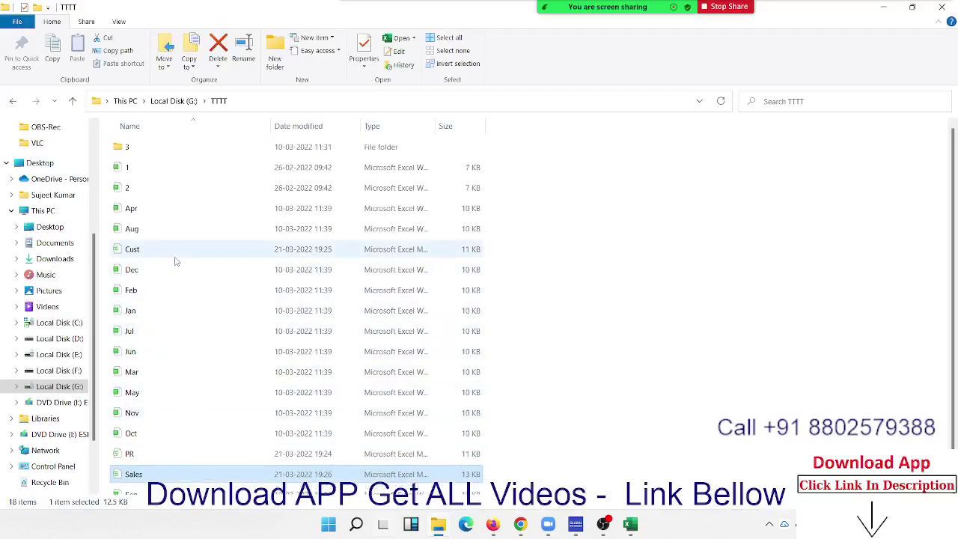
{"action": "double_click", "coordinate": [174, 258]}
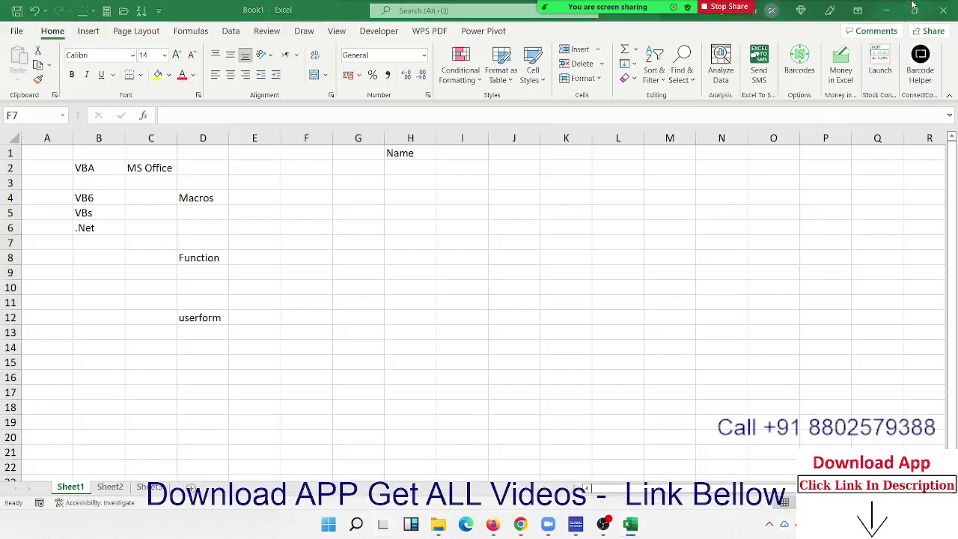
{"action": "left_click", "coordinate": [944, 10]}
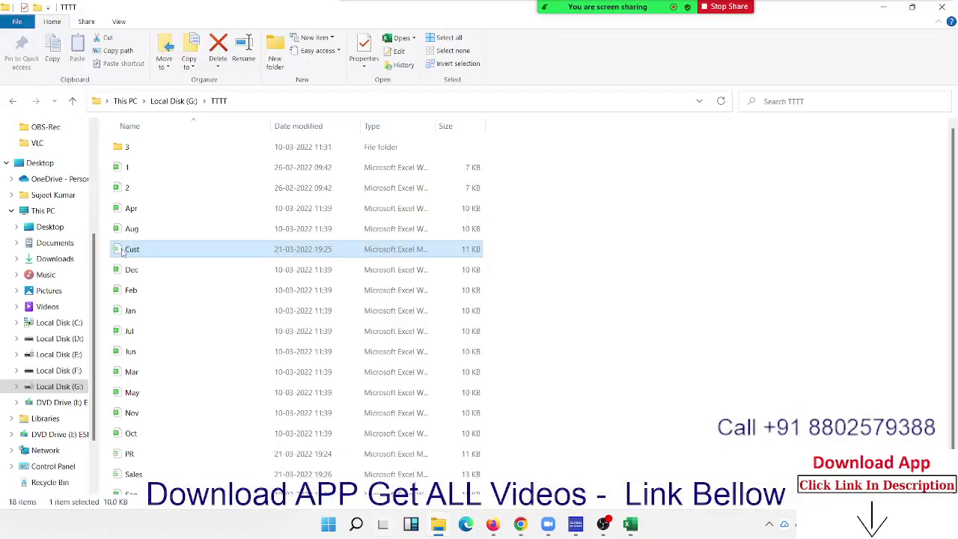
{"action": "right_click", "coordinate": [126, 253]}
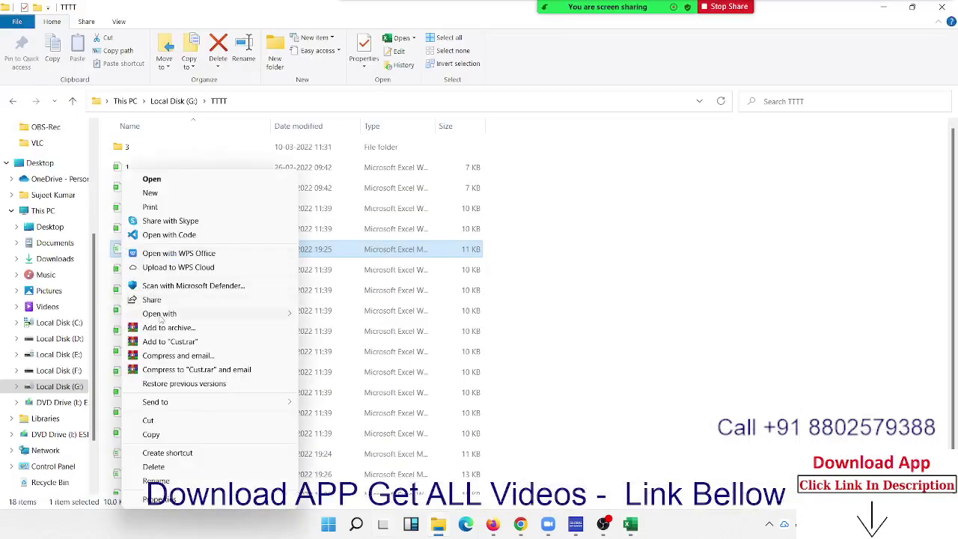
{"action": "mouse_move", "coordinate": [203, 309]}
{"action": "left_click", "coordinate": [330, 316]}
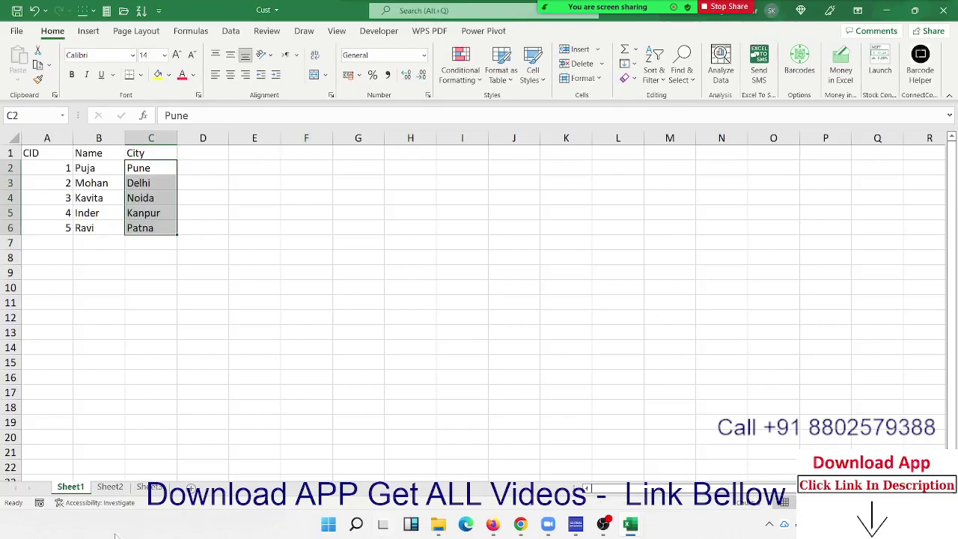
Check Cust's Sheet2 and VBA editor, then minimize Excel to show the TTTT folder
{"action": "left_click", "coordinate": [111, 487]}
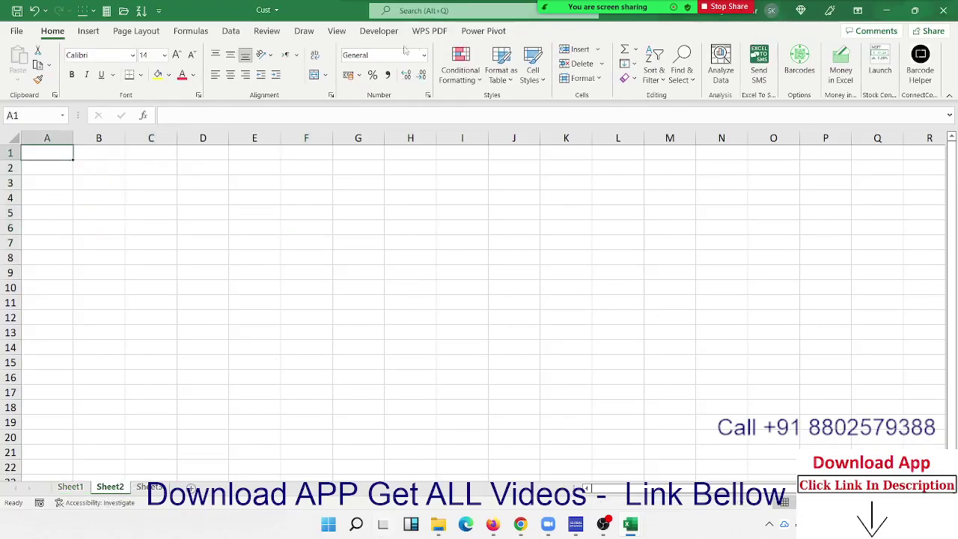
{"action": "left_click", "coordinate": [379, 31]}
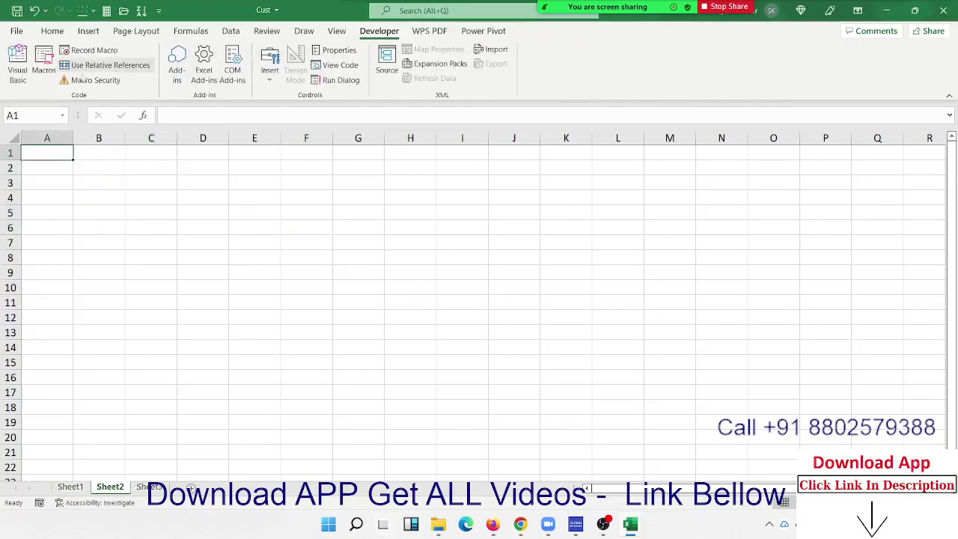
{"action": "left_click", "coordinate": [18, 75]}
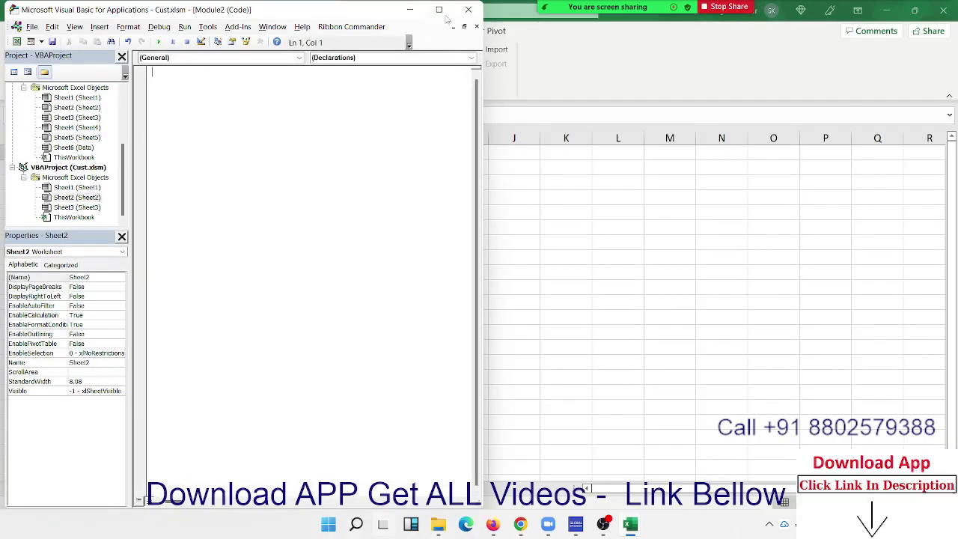
{"action": "left_click", "coordinate": [469, 9]}
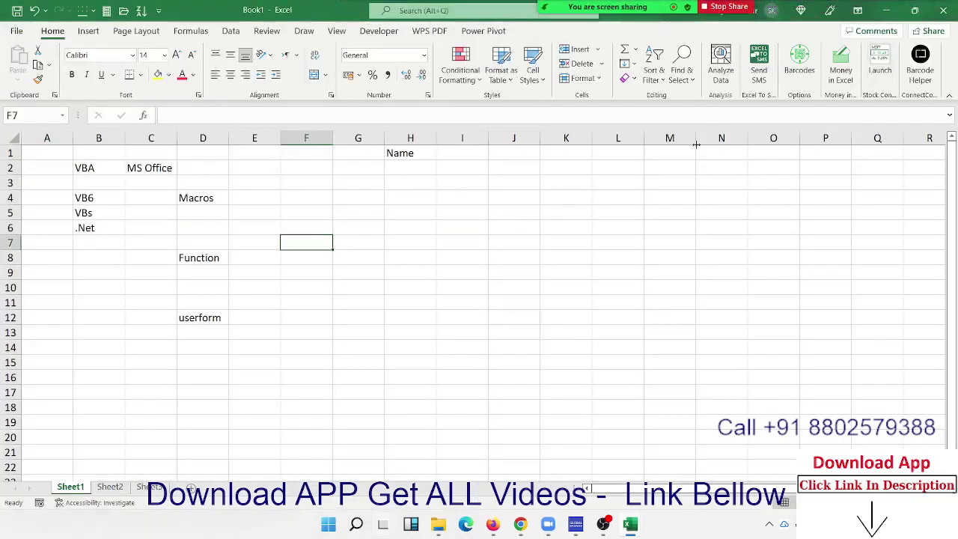
{"action": "left_click", "coordinate": [583, 218]}
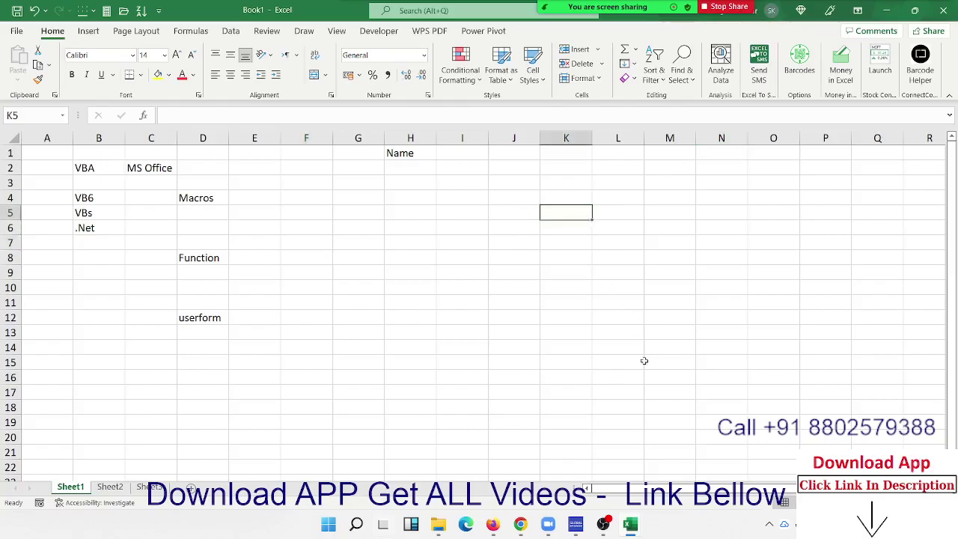
{"action": "left_click", "coordinate": [885, 10]}
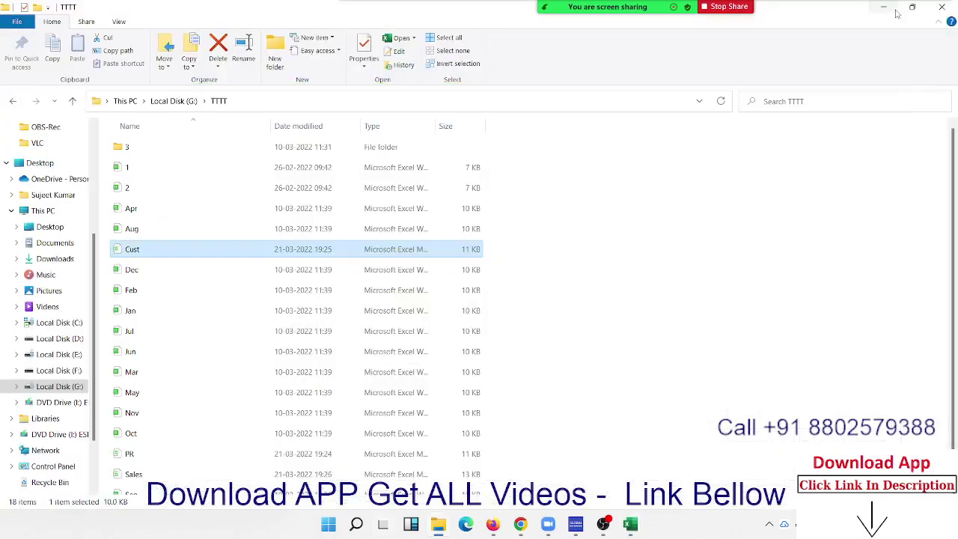
Minimize Explorer and Excel, stop and restart the Zoom recording, then bring Chrome forward
{"action": "left_click", "coordinate": [890, 9]}
{"action": "left_click", "coordinate": [888, 9]}
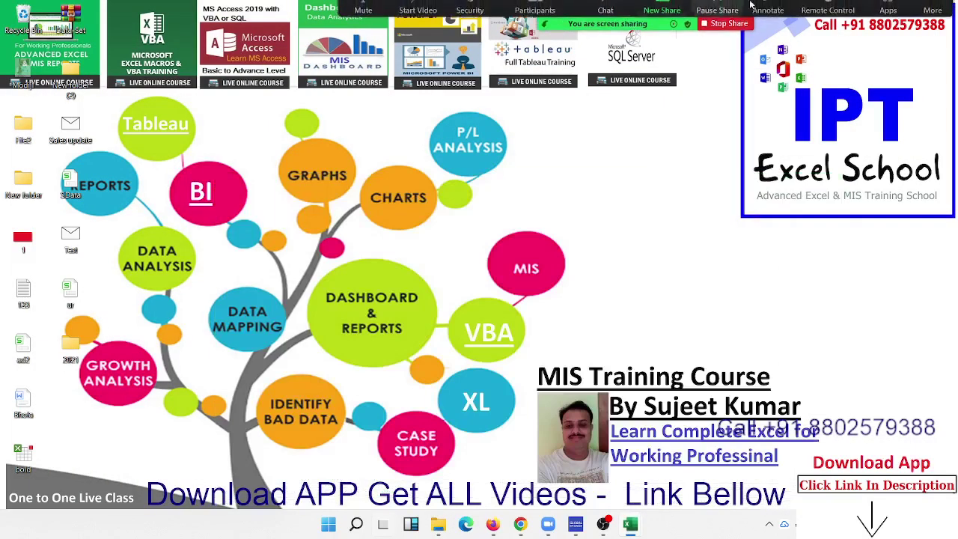
{"action": "left_click", "coordinate": [932, 17]}
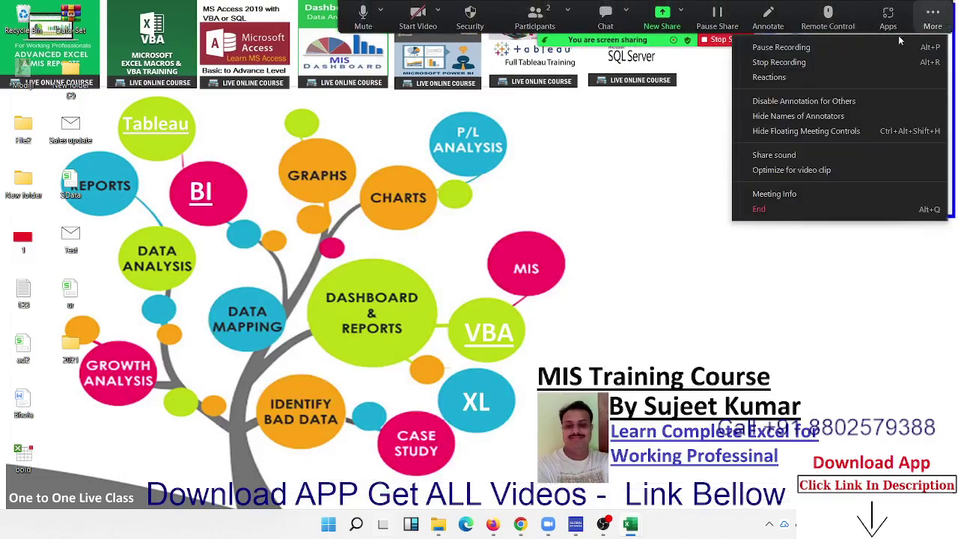
{"action": "left_click", "coordinate": [853, 62]}
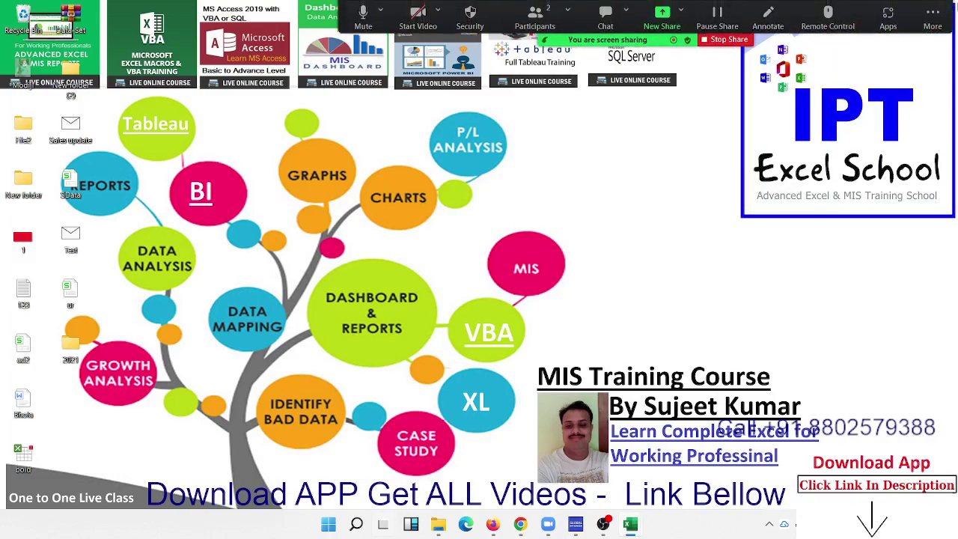
{"action": "left_click", "coordinate": [932, 17]}
{"action": "left_click", "coordinate": [826, 50]}
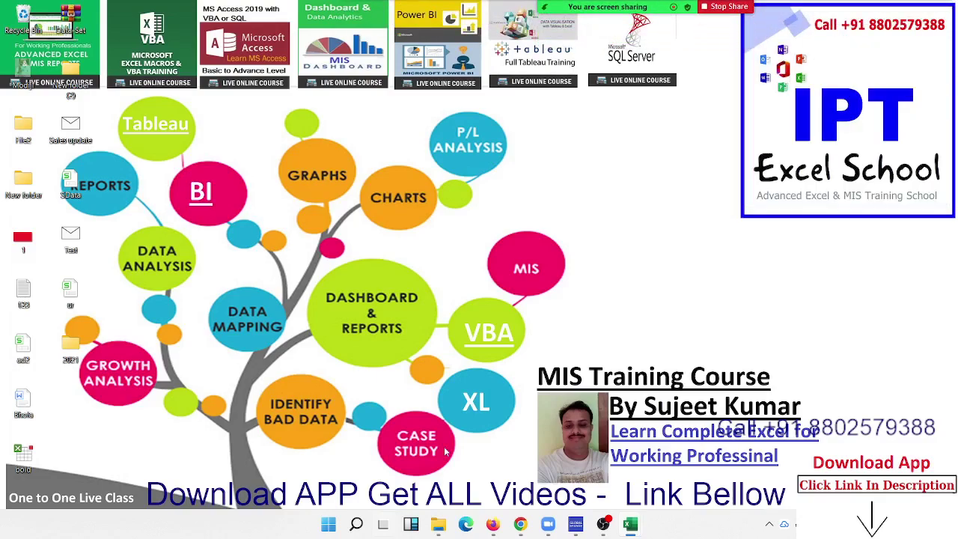
{"action": "left_click", "coordinate": [521, 526]}
Load iptindia.com in a new browser tab
{"action": "left_click", "coordinate": [171, 12]}
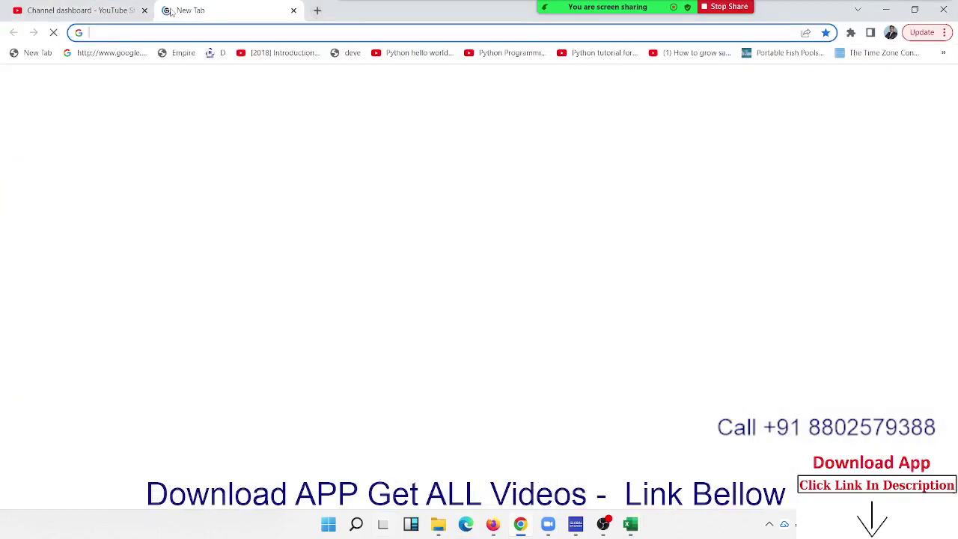
{"action": "type", "text": "iptindia.com"}
{"action": "key", "text": "Return"}
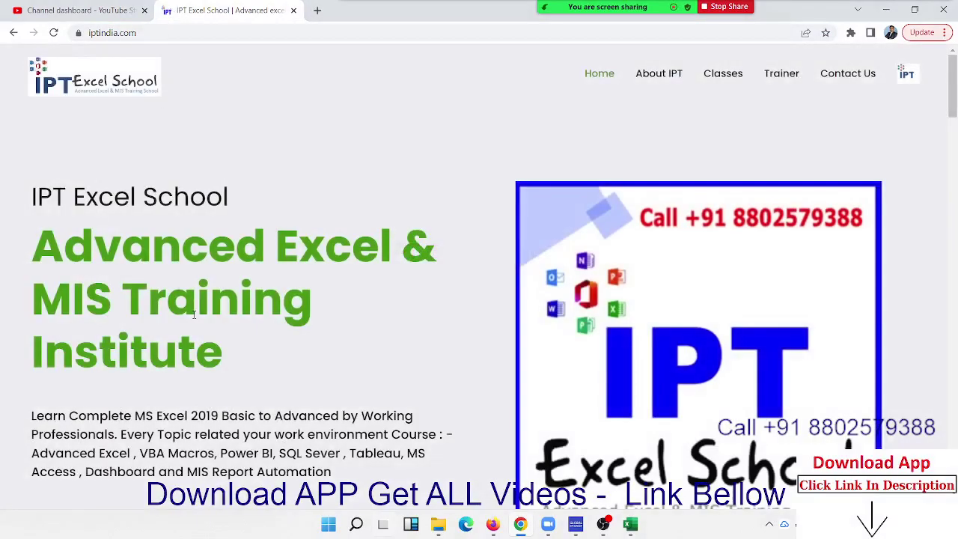
{"action": "scroll", "coordinate": [374, 313], "scroll_direction": "down", "scroll_amount": 3}
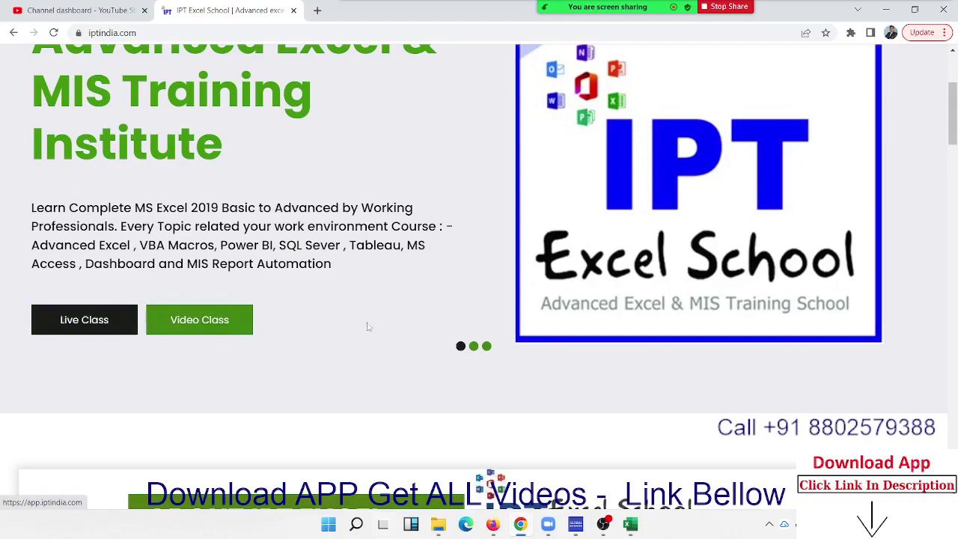
Page through the banner, choose Video Class and skip the ad to reach app.iptindia.com
{"action": "left_click", "coordinate": [473, 347]}
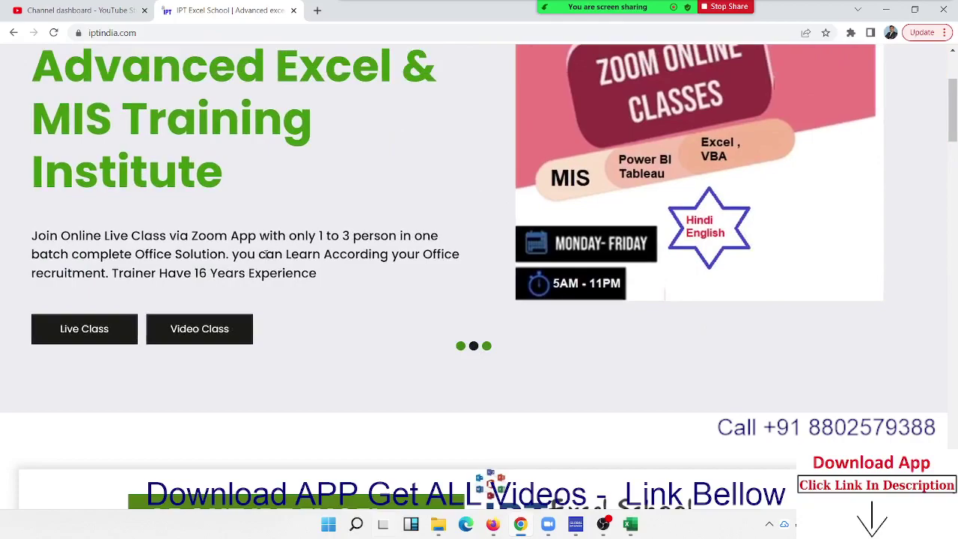
{"action": "left_click", "coordinate": [487, 346]}
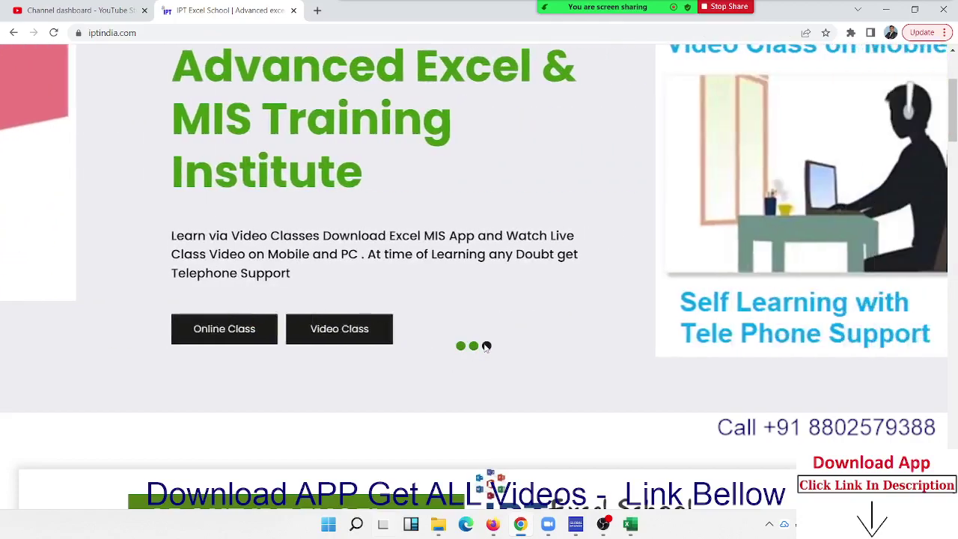
{"action": "scroll", "coordinate": [455, 268], "scroll_direction": "up", "scroll_amount": 3}
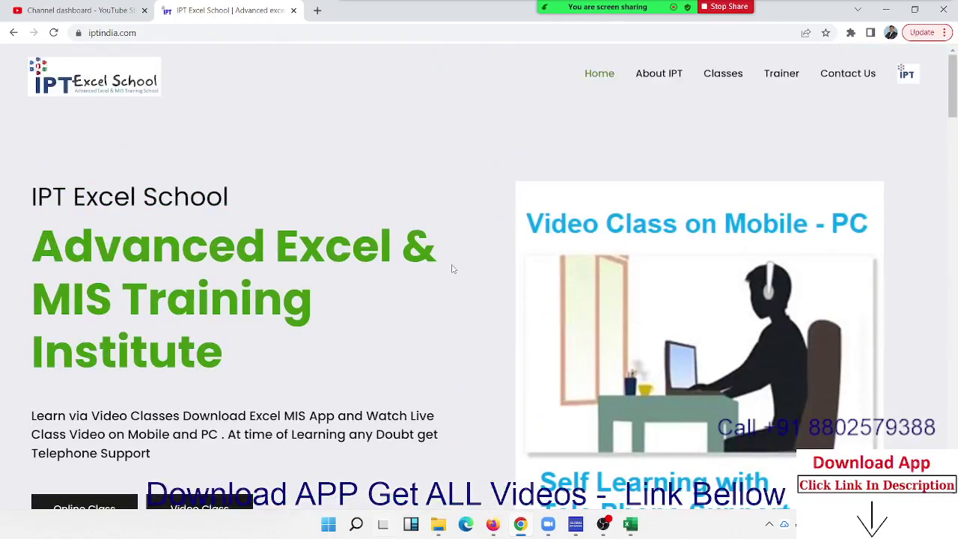
{"action": "scroll", "coordinate": [451, 268], "scroll_direction": "down", "scroll_amount": 3}
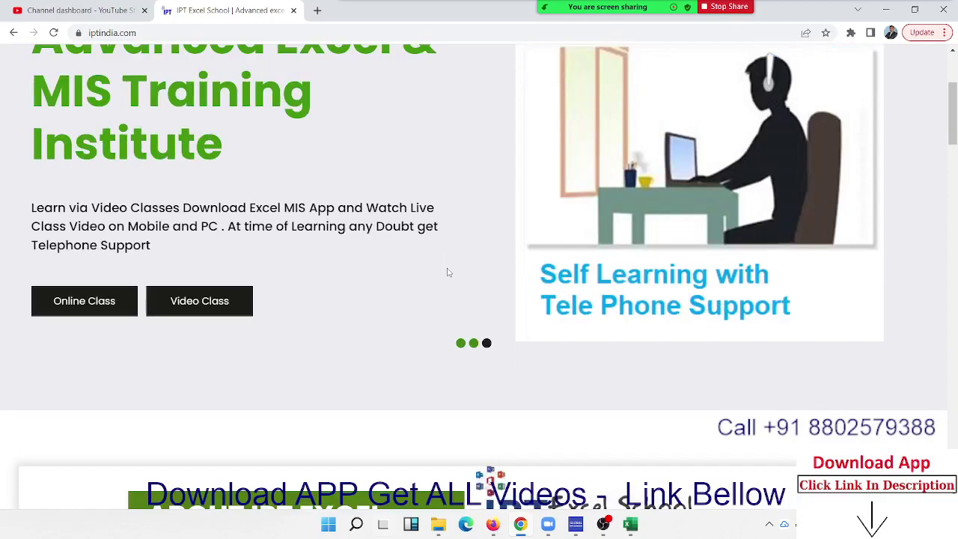
{"action": "left_click", "coordinate": [193, 309]}
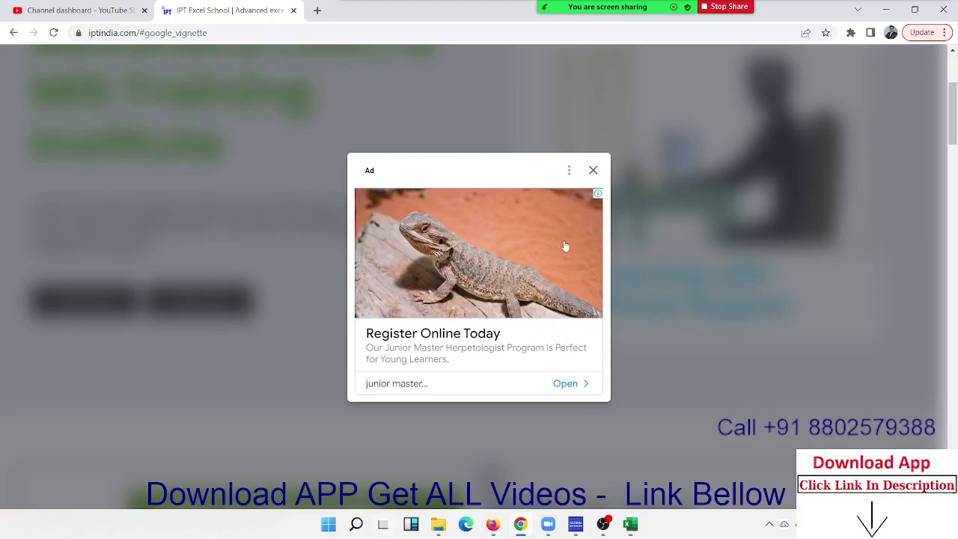
{"action": "left_click", "coordinate": [594, 171]}
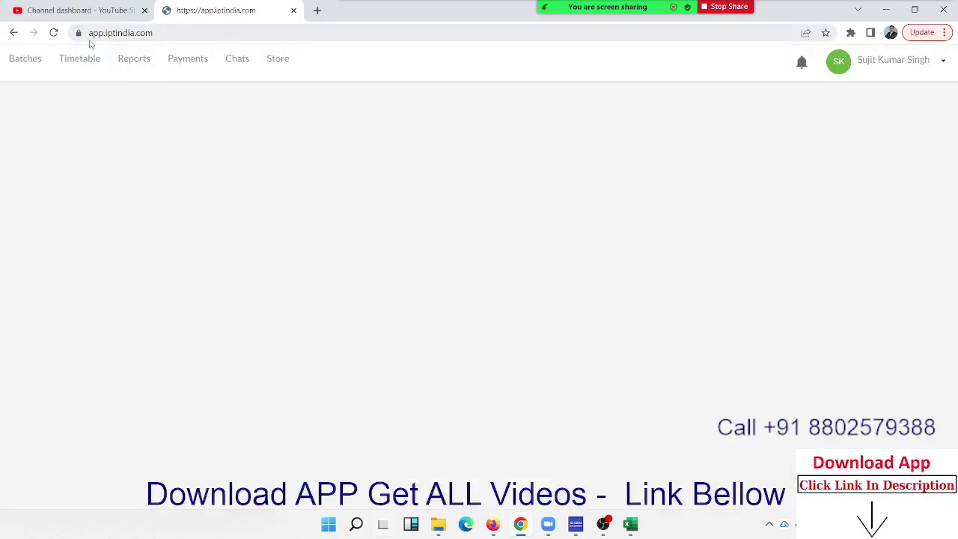
Submit the mobile number on the app login page to reach Verify OTP
{"action": "left_click", "coordinate": [94, 32]}
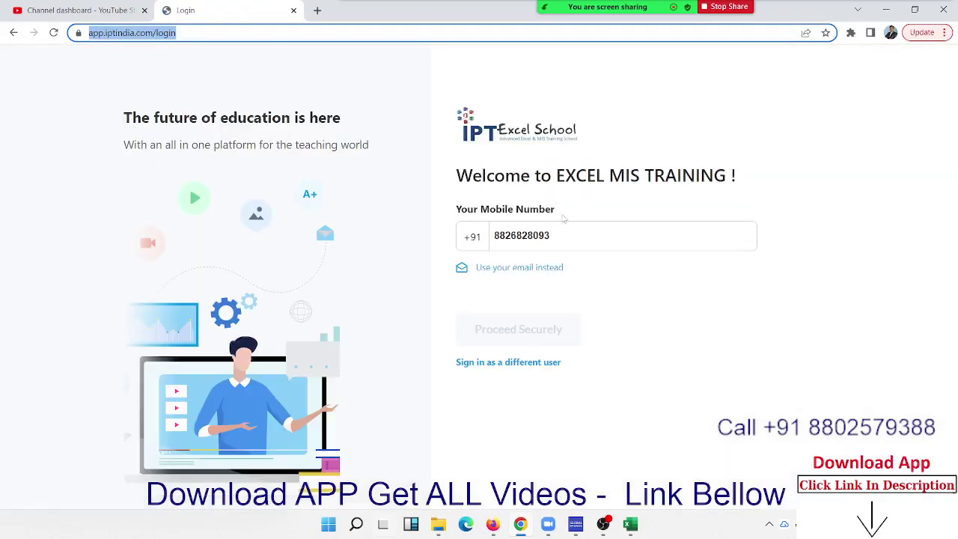
{"action": "left_click", "coordinate": [567, 240]}
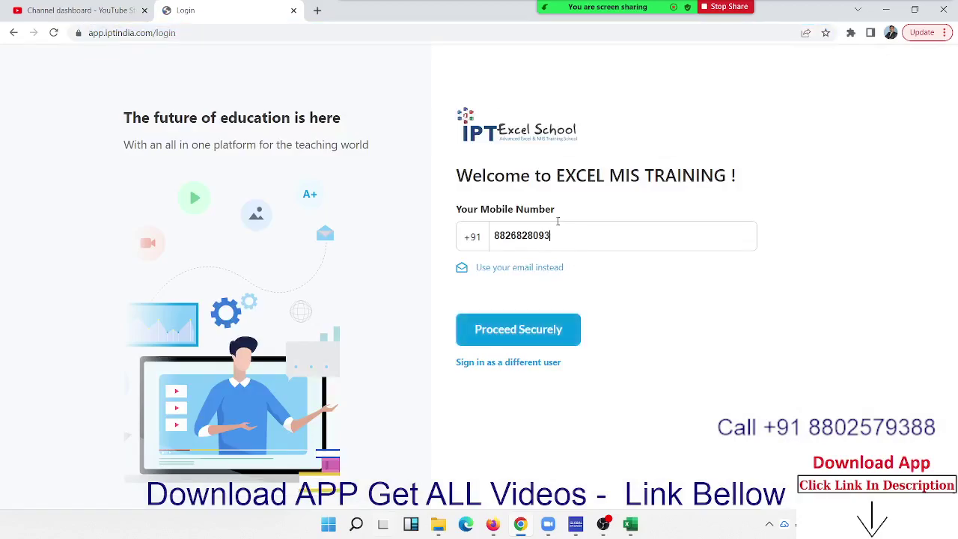
{"action": "left_click", "coordinate": [544, 332]}
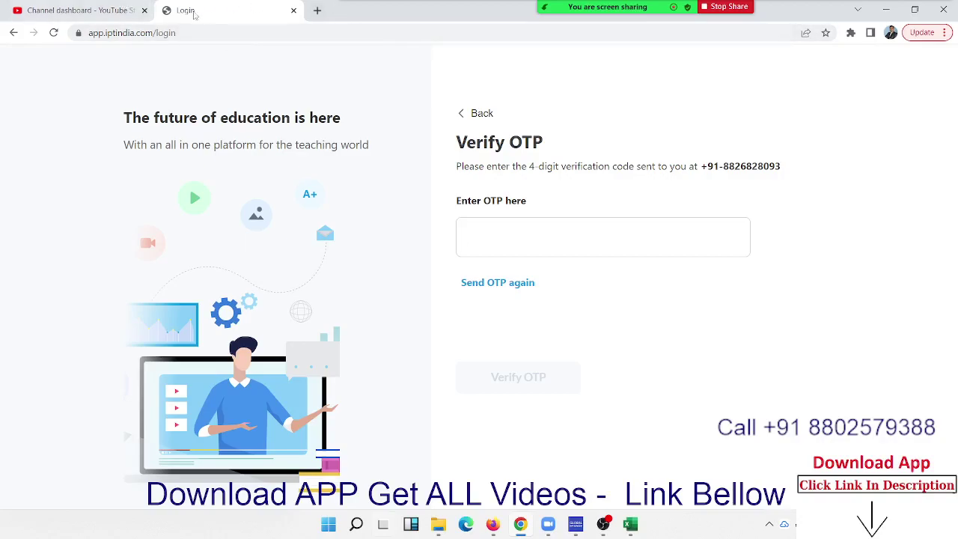
Load live.iptindia.com in a new tab
{"action": "left_click", "coordinate": [317, 10]}
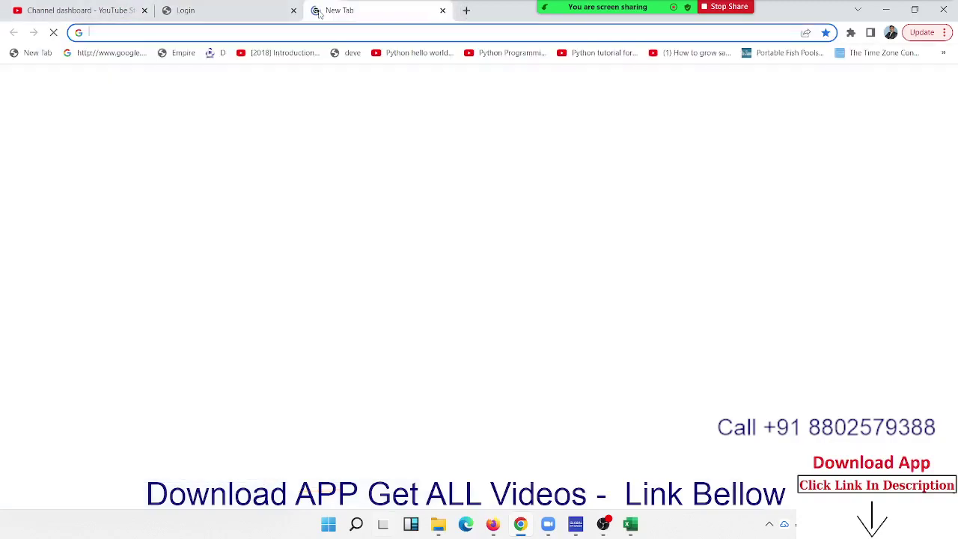
{"action": "type", "text": "liv"}
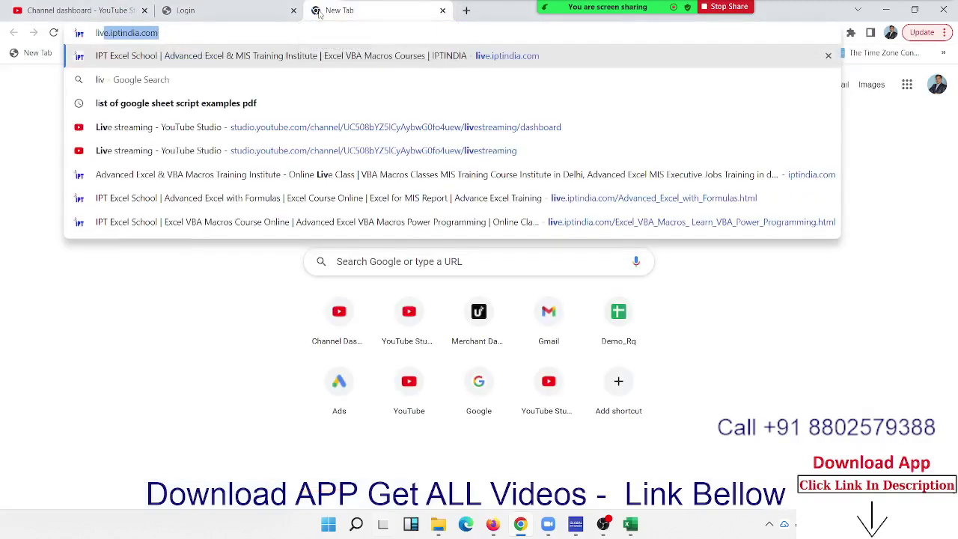
{"action": "type", "text": "e"}
{"action": "key", "text": "Right"}
{"action": "key", "text": "Return"}
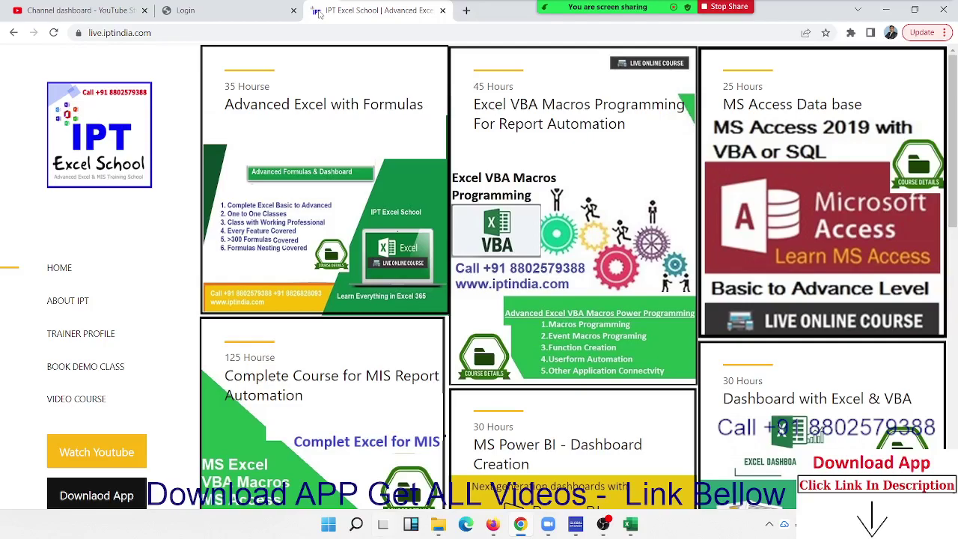
Resend the OTP on the sign-in tab, return to the course catalogue, and add a blank tab
{"action": "left_click", "coordinate": [249, 10]}
{"action": "left_click", "coordinate": [488, 292]}
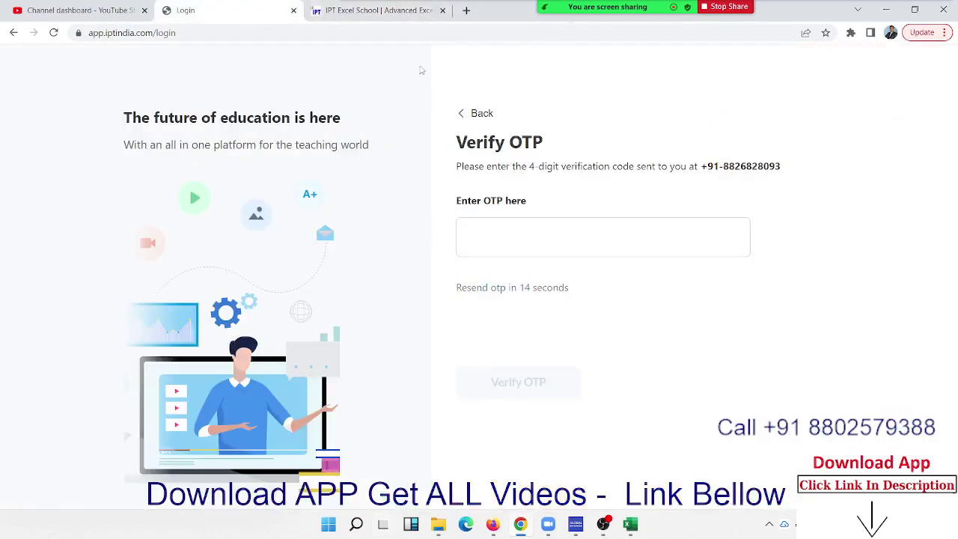
{"action": "left_click", "coordinate": [397, 11]}
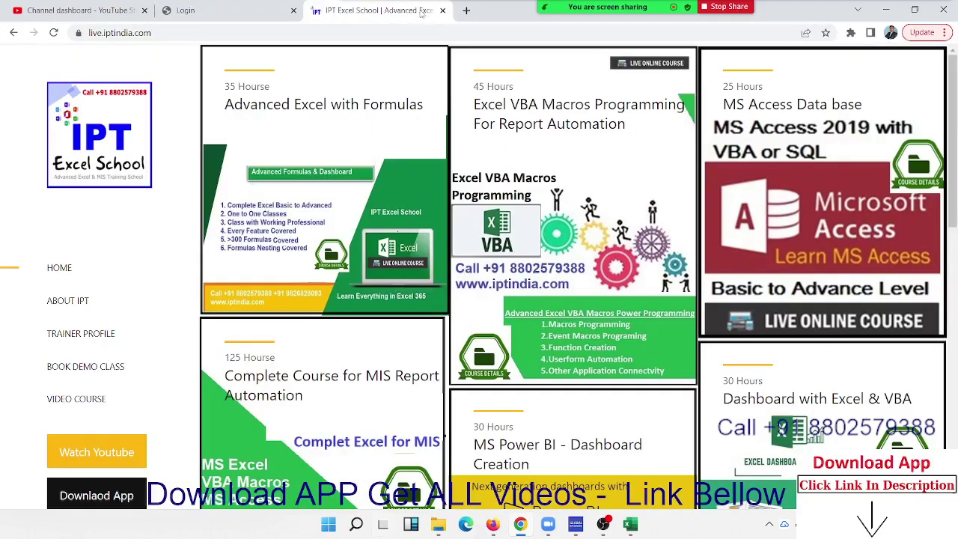
{"action": "left_click", "coordinate": [466, 10]}
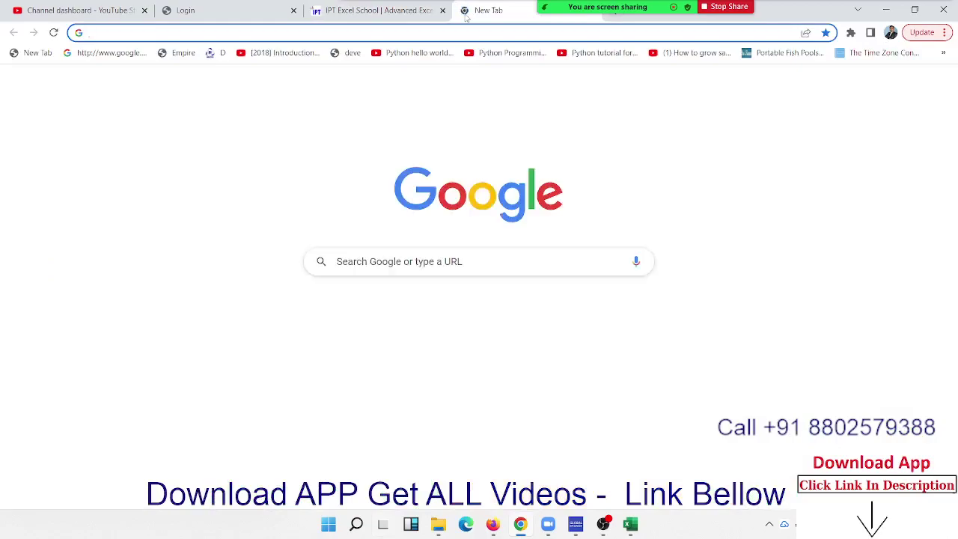
Open the EXCEL MIS TRAINING app page on Google Play from the address bar
{"action": "type", "text": "a"}
{"action": "key", "text": "BackSpace"}
{"action": "key", "text": "BackSpace"}
{"action": "type", "text": "pl"}
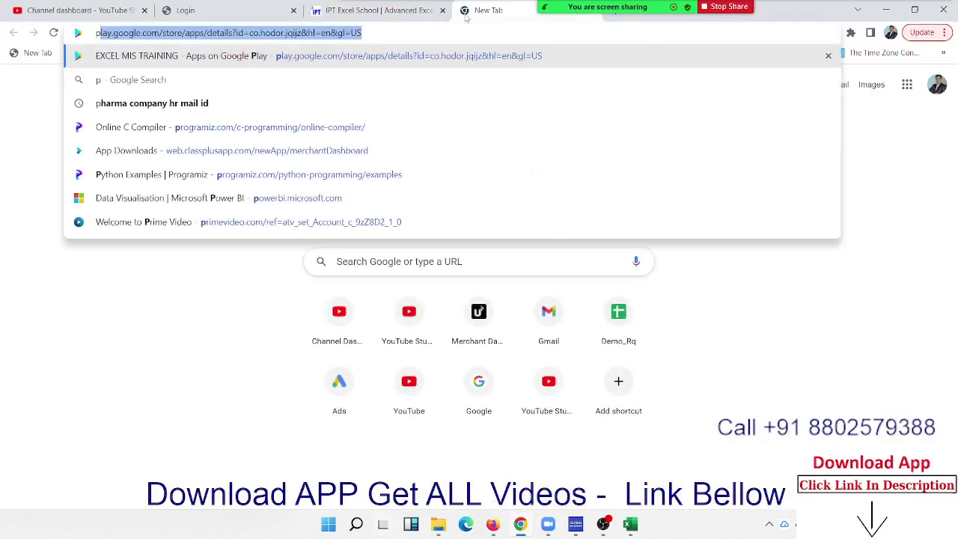
{"action": "key", "text": "Return"}
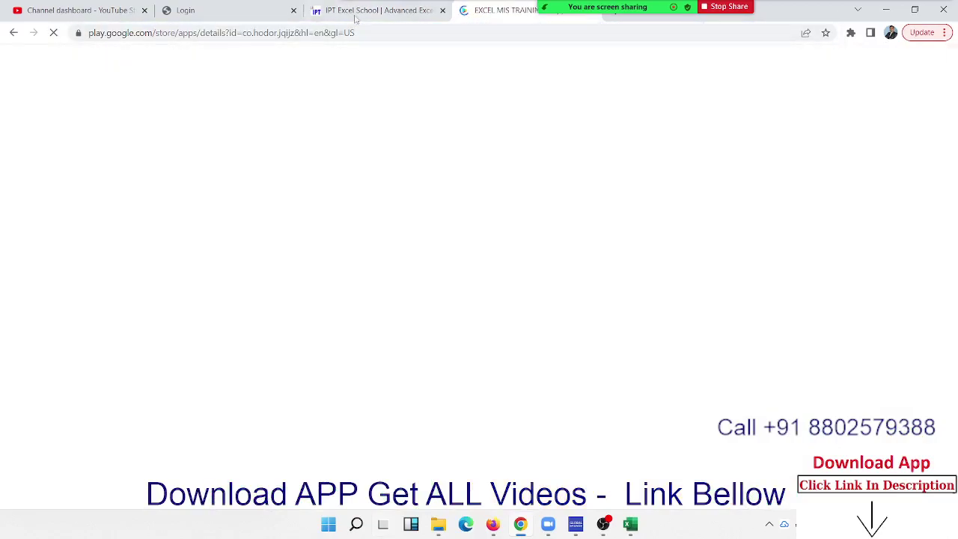
Enter the OTP on the Login tab and verify it
{"action": "left_click", "coordinate": [203, 12]}
{"action": "left_click", "coordinate": [529, 237]}
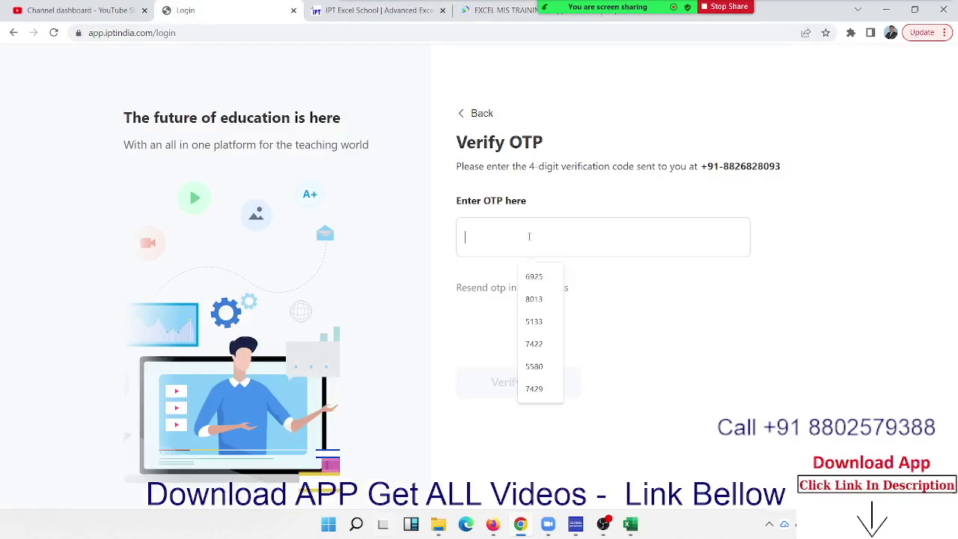
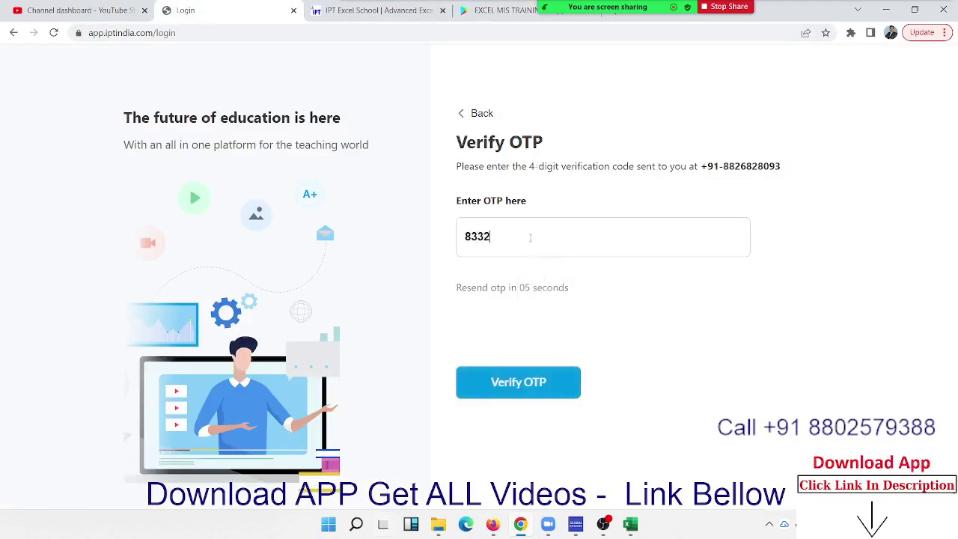
{"action": "left_click", "coordinate": [553, 384]}
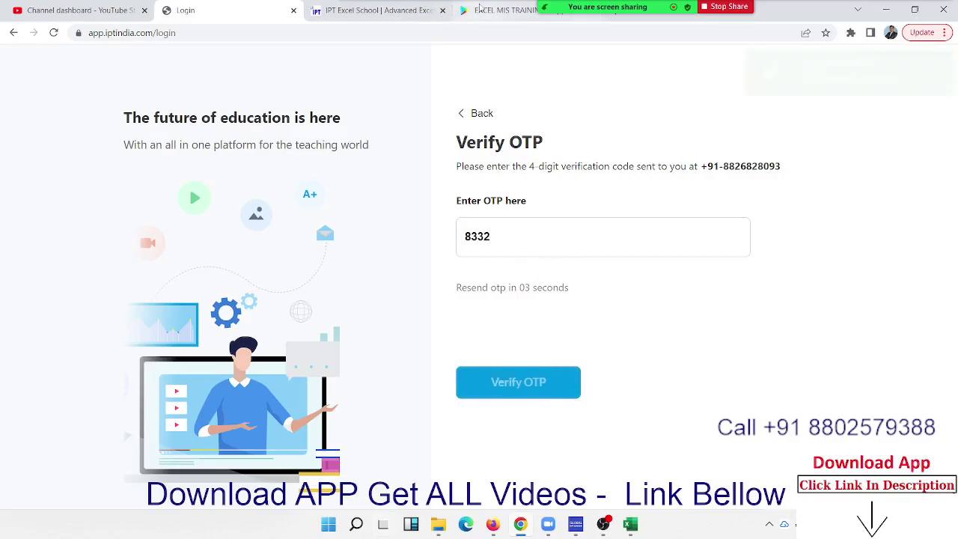
Select the EXCEL MIS TRAINING app title on Google Play, then return to the signed-in portal
{"action": "left_click", "coordinate": [495, 11]}
{"action": "triple_click", "coordinate": [143, 146]}
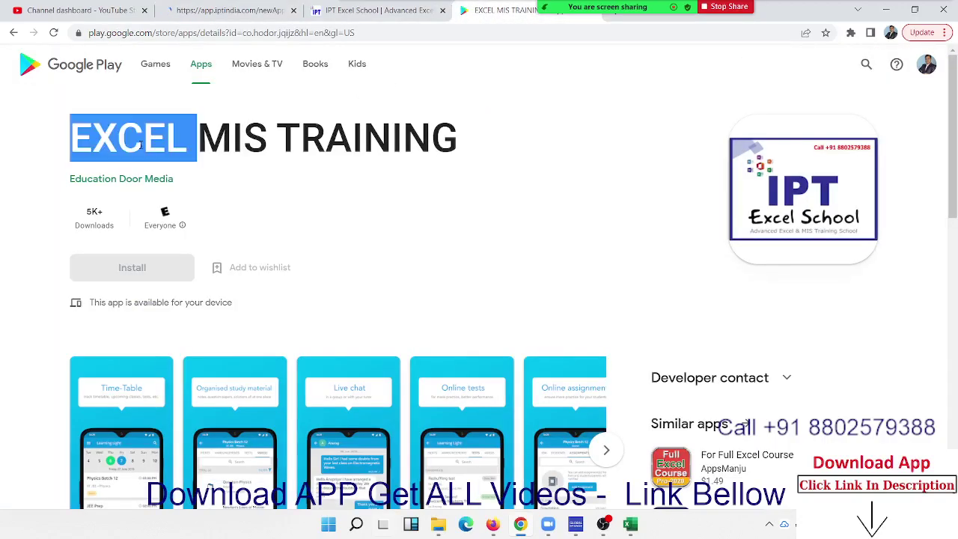
{"action": "left_click", "coordinate": [207, 16]}
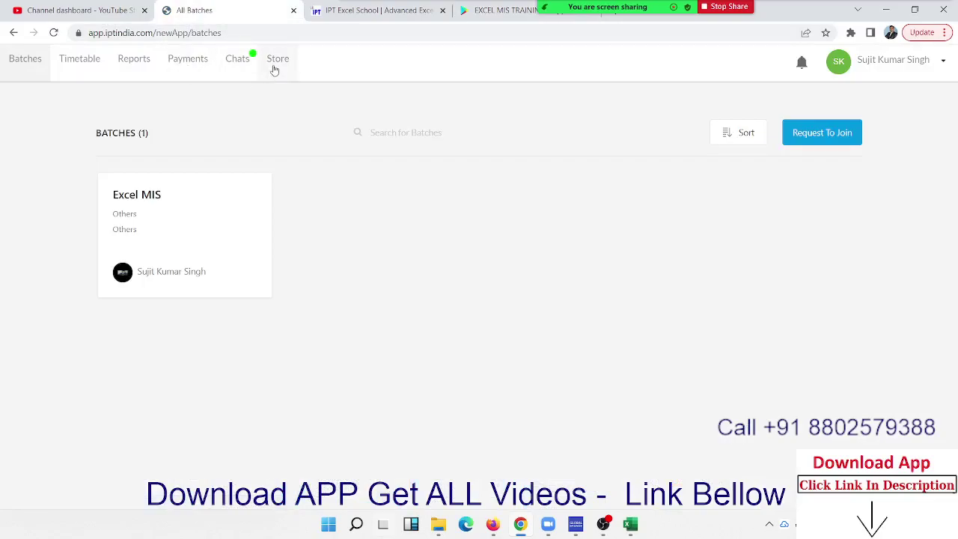
Reload the course Store and open the EXCEL VBA MACROS POWER PROGRAMMING FOR REPORT AUTOMATION course
{"action": "left_click", "coordinate": [271, 74]}
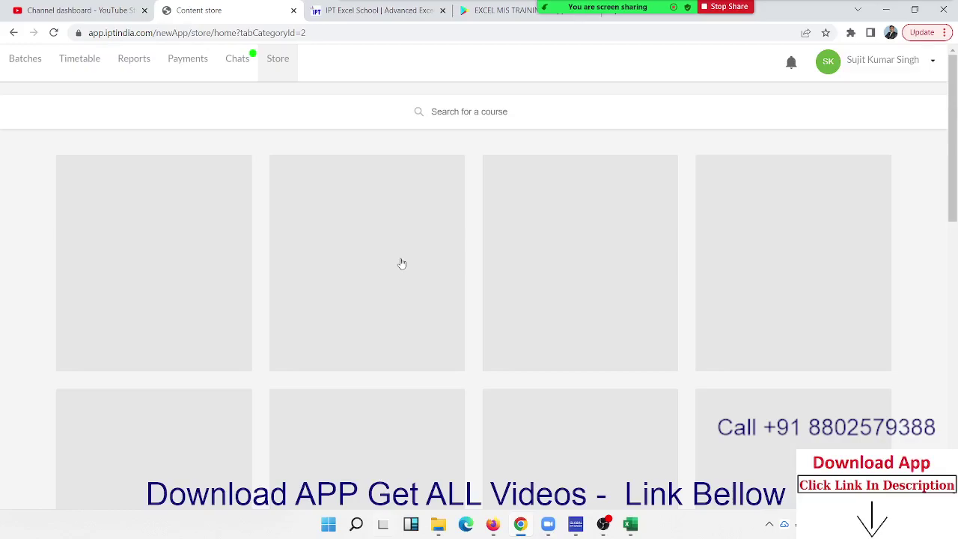
{"action": "left_click", "coordinate": [53, 32]}
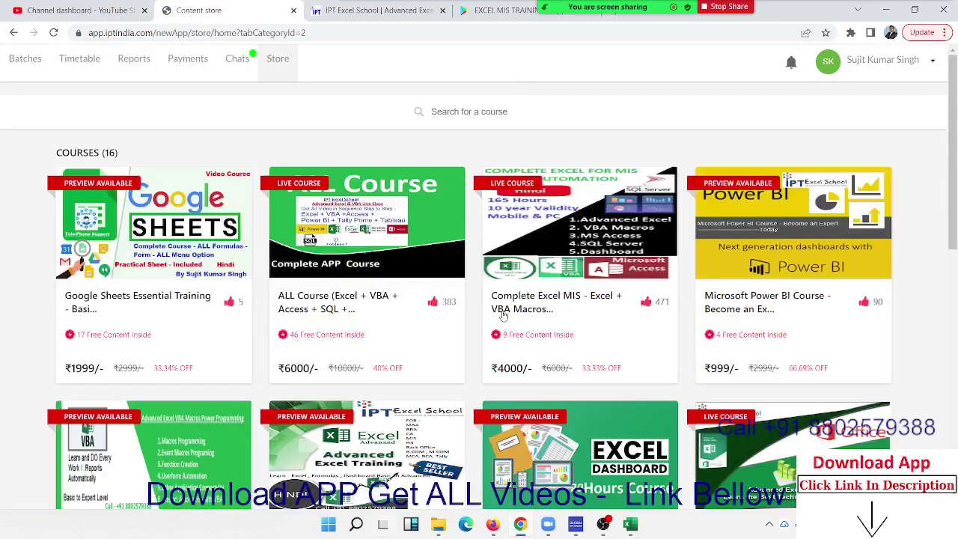
{"action": "scroll", "coordinate": [381, 302], "scroll_direction": "down", "scroll_amount": 3}
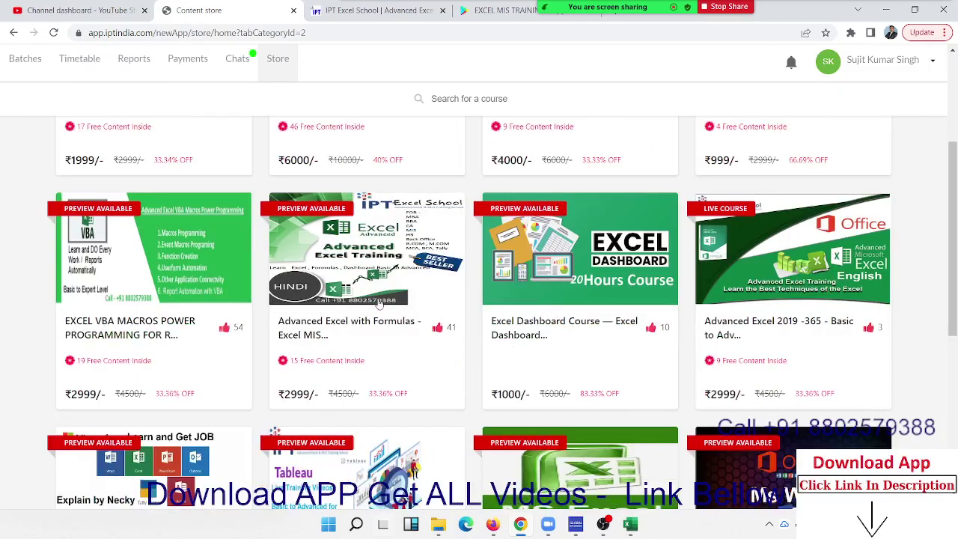
{"action": "left_click", "coordinate": [107, 270]}
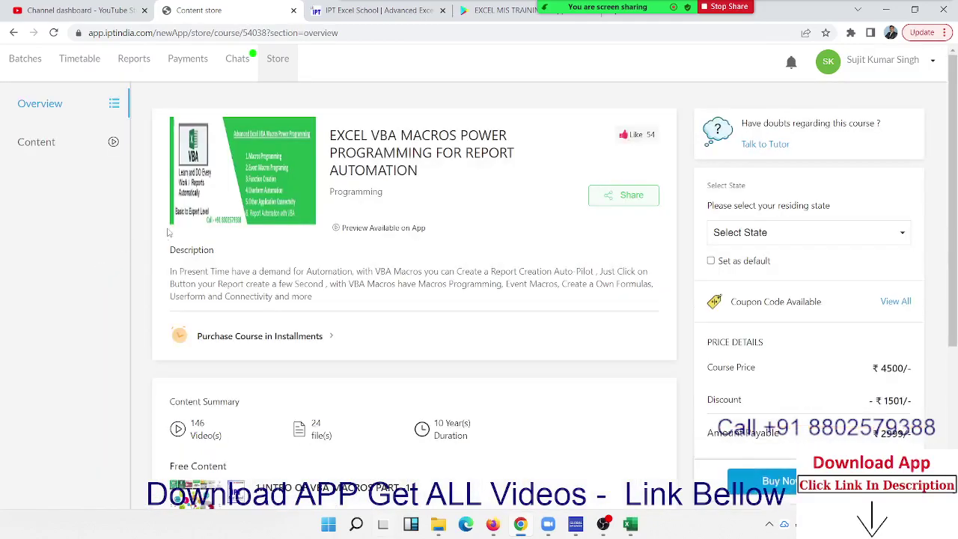
Highlight the course's 146 video and 24 file counts and show all free content items
{"action": "scroll", "coordinate": [470, 285], "scroll_direction": "down", "scroll_amount": 3}
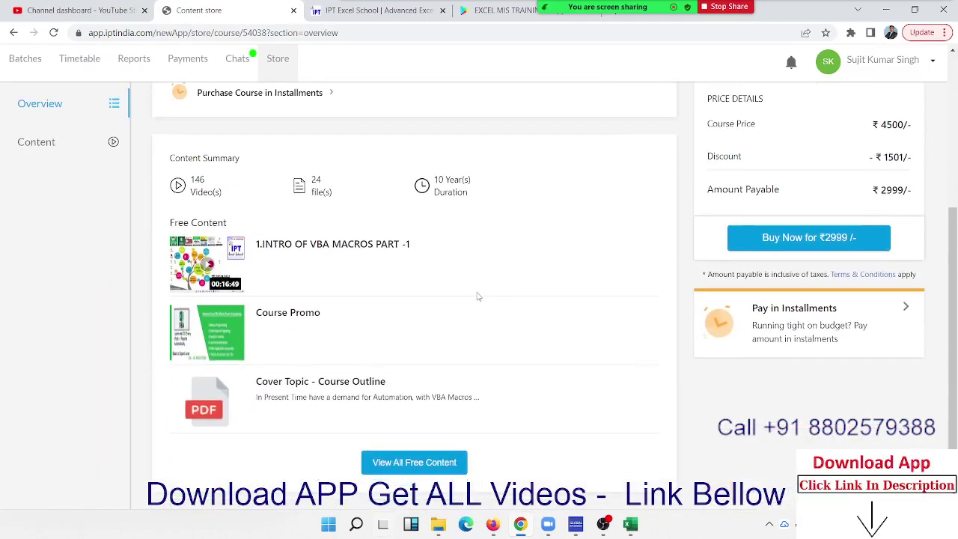
{"action": "scroll", "coordinate": [478, 297], "scroll_direction": "up", "scroll_amount": 3}
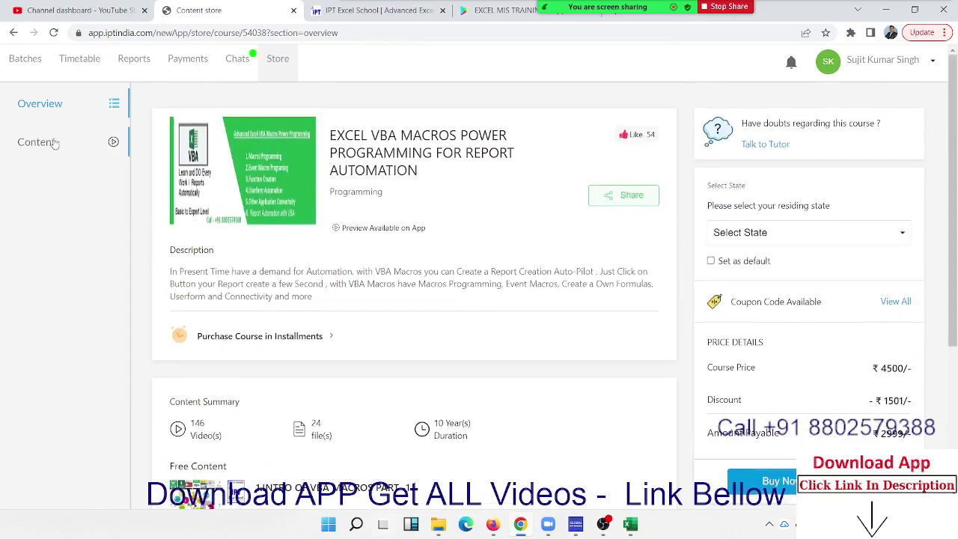
{"action": "scroll", "coordinate": [206, 265], "scroll_direction": "down", "scroll_amount": 3}
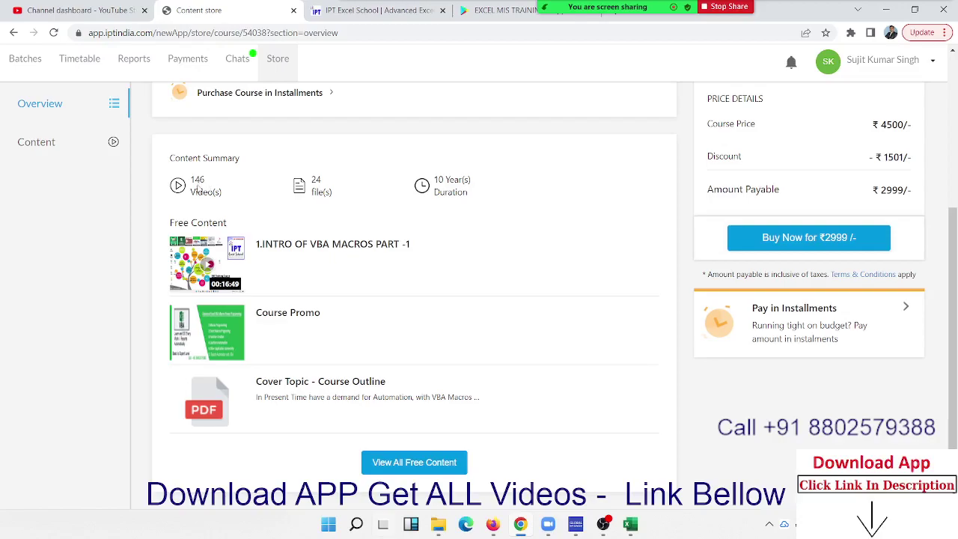
{"action": "double_click", "coordinate": [197, 180]}
{"action": "double_click", "coordinate": [315, 181]}
{"action": "left_click", "coordinate": [381, 462]}
{"action": "scroll", "coordinate": [346, 414], "scroll_direction": "down", "scroll_amount": 6}
{"action": "scroll", "coordinate": [345, 414], "scroll_direction": "down", "scroll_amount": 3}
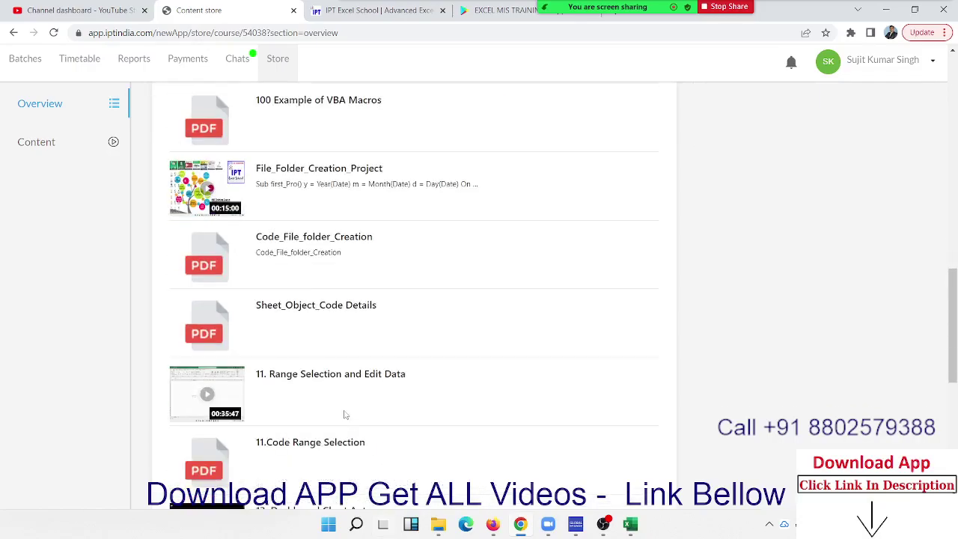
{"action": "scroll", "coordinate": [345, 414], "scroll_direction": "down", "scroll_amount": 3}
{"action": "scroll", "coordinate": [341, 414], "scroll_direction": "down", "scroll_amount": 4}
{"action": "scroll", "coordinate": [337, 396], "scroll_direction": "up", "scroll_amount": 3}
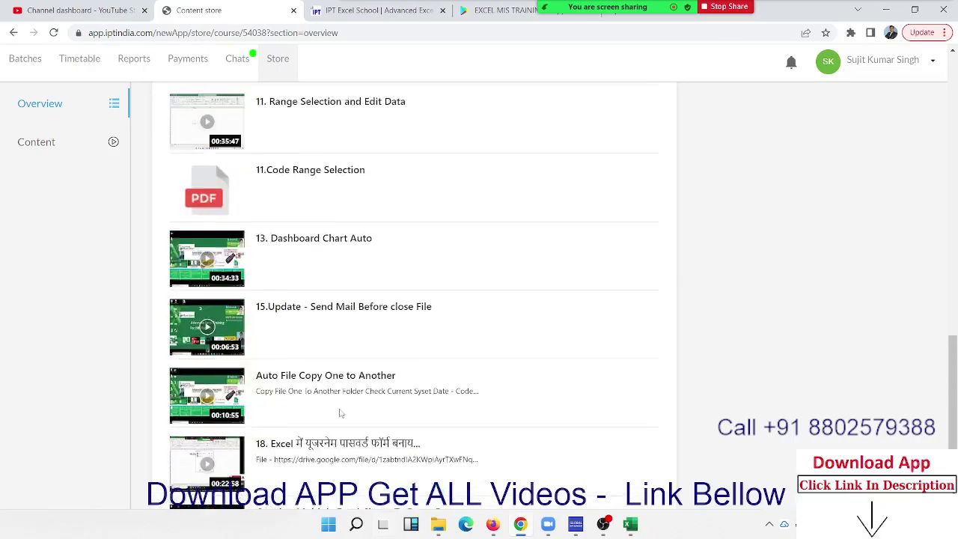
{"action": "scroll", "coordinate": [328, 374], "scroll_direction": "up", "scroll_amount": 5}
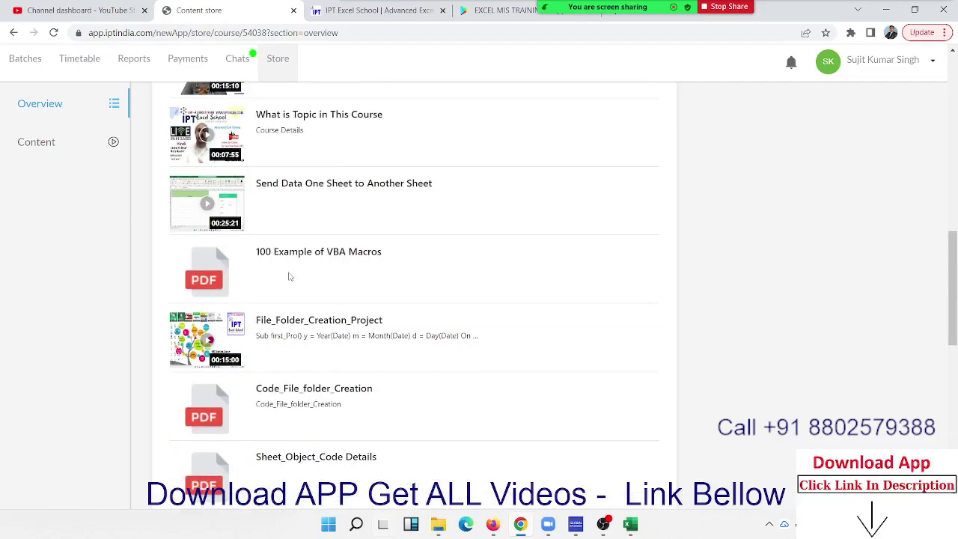
Try opening the 100 Example of VBA Macros PDF and another PDF lesson, dismissing the web-viewing notice
{"action": "left_click", "coordinate": [215, 274]}
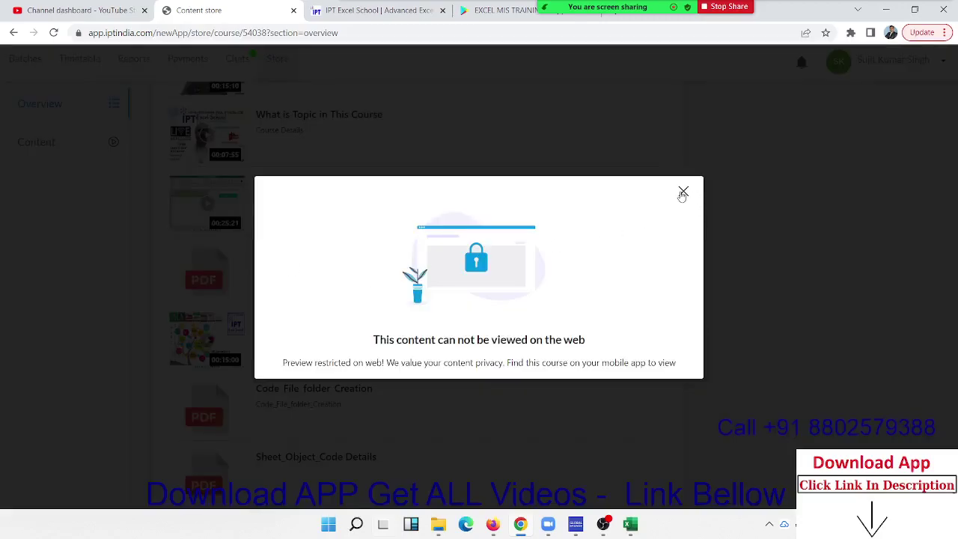
{"action": "left_click", "coordinate": [683, 193]}
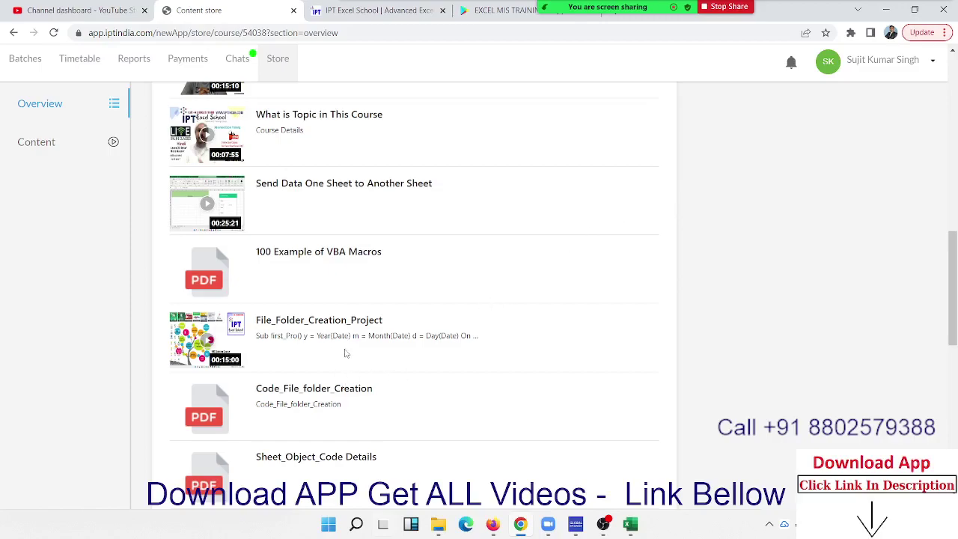
{"action": "scroll", "coordinate": [329, 352], "scroll_direction": "up", "scroll_amount": 5}
{"action": "left_click", "coordinate": [199, 357]}
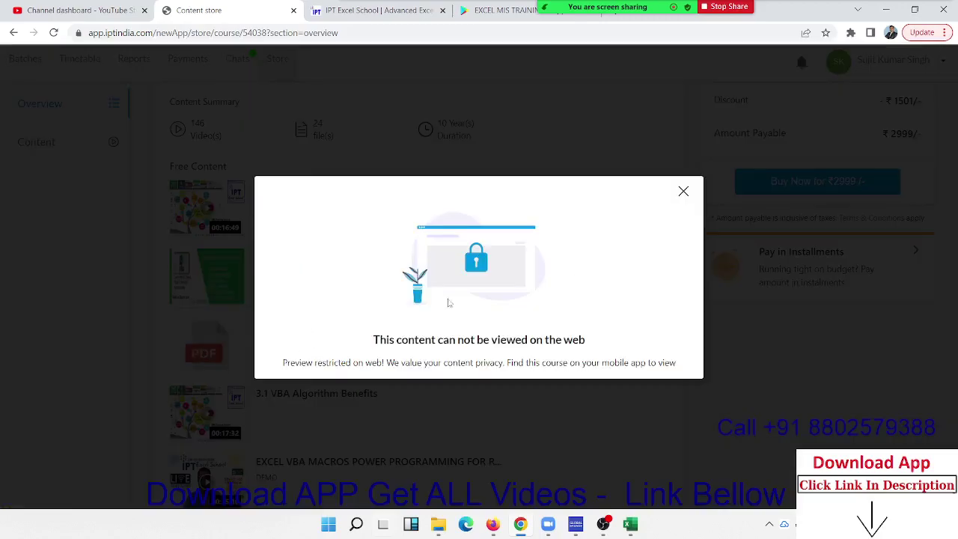
{"action": "left_click", "coordinate": [683, 191]}
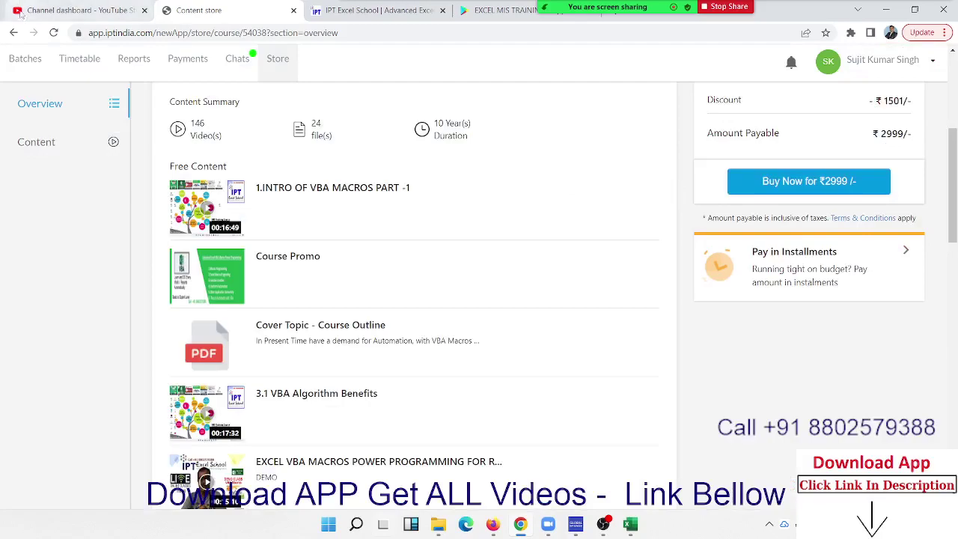
Check the YouTube Studio channel content page, then show the course's Content section
{"action": "left_click", "coordinate": [47, 13]}
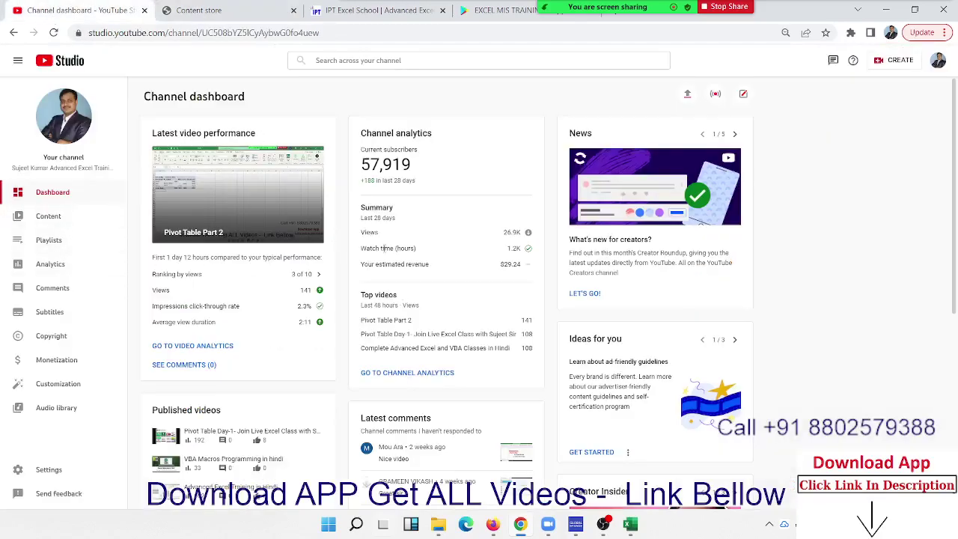
{"action": "left_click", "coordinate": [65, 228]}
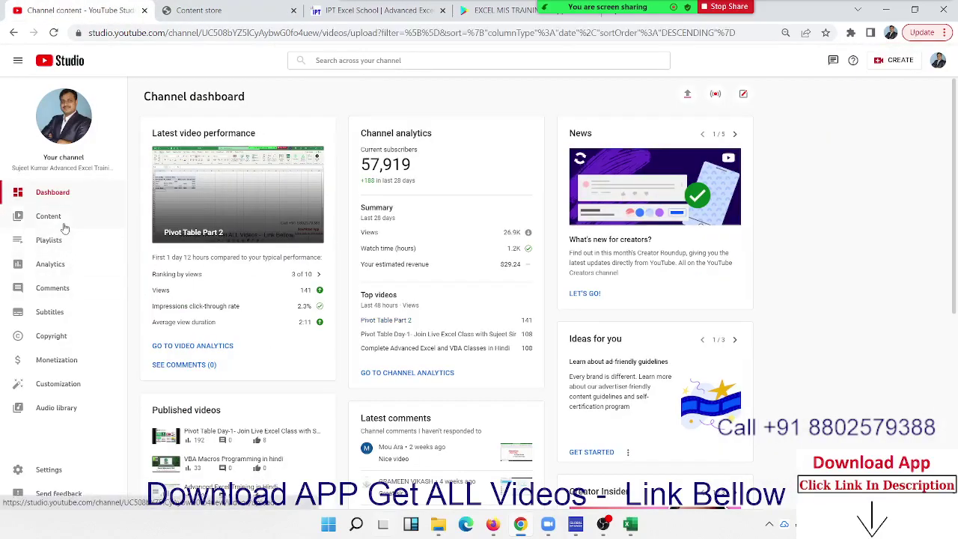
{"action": "left_click", "coordinate": [225, 12]}
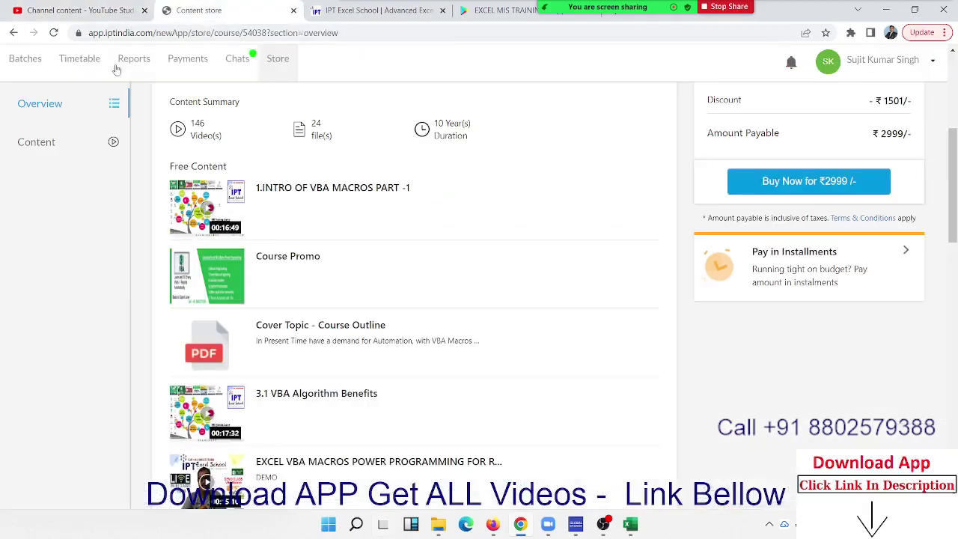
{"action": "left_click", "coordinate": [45, 144]}
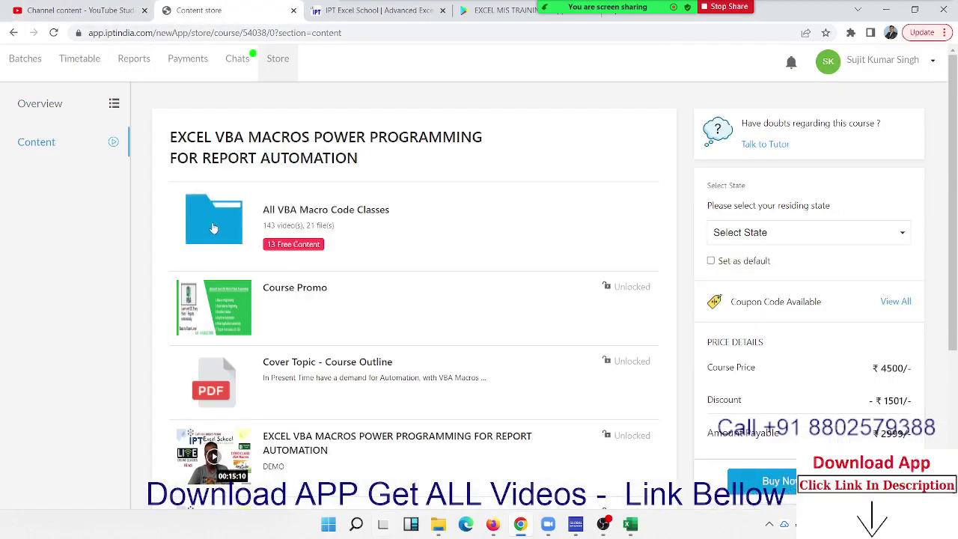
Open the All VBA Macro Code Classes folder, then its 1. VBA Programming subfolder
{"action": "left_click", "coordinate": [214, 228]}
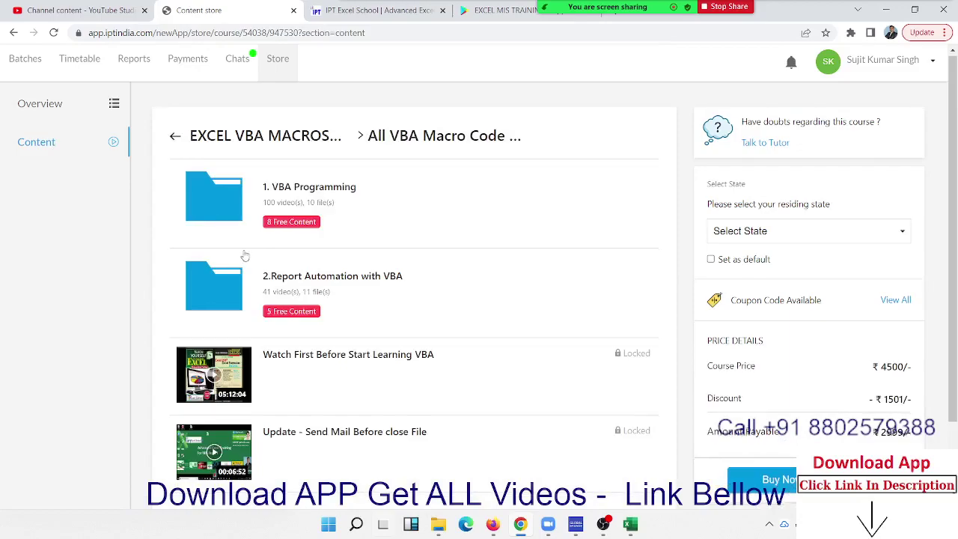
{"action": "scroll", "coordinate": [245, 256], "scroll_direction": "down", "scroll_amount": 1}
{"action": "scroll", "coordinate": [250, 227], "scroll_direction": "up", "scroll_amount": 1}
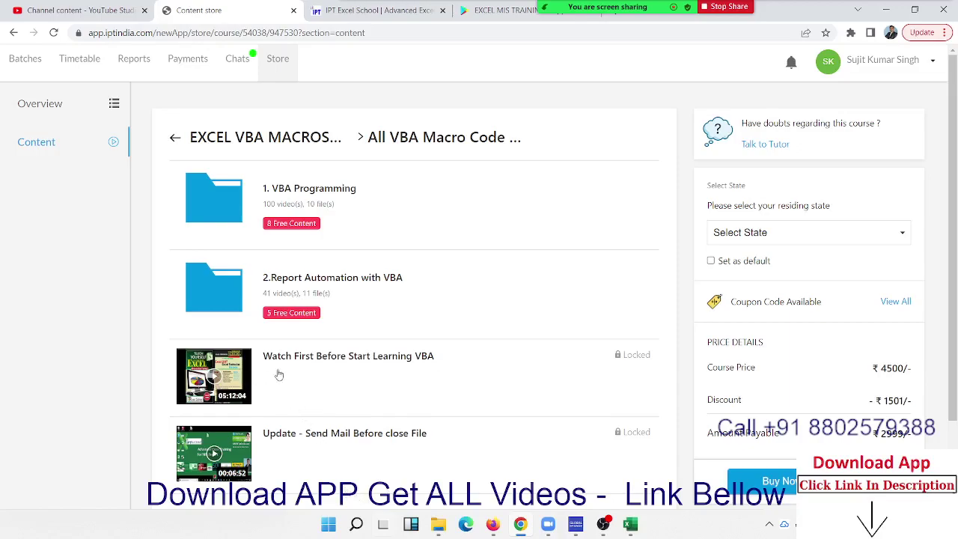
{"action": "scroll", "coordinate": [274, 386], "scroll_direction": "down", "scroll_amount": 1}
{"action": "scroll", "coordinate": [269, 385], "scroll_direction": "up", "scroll_amount": 1}
{"action": "left_click", "coordinate": [222, 196]}
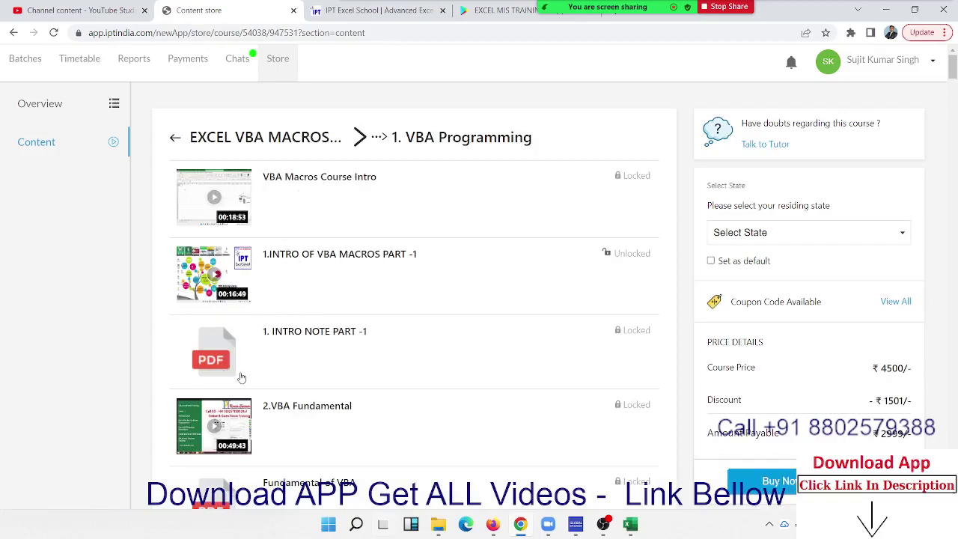
Scroll through the full 1. VBA Programming lesson list, then go back to the parent folder
{"action": "scroll", "coordinate": [252, 363], "scroll_direction": "down", "scroll_amount": 3}
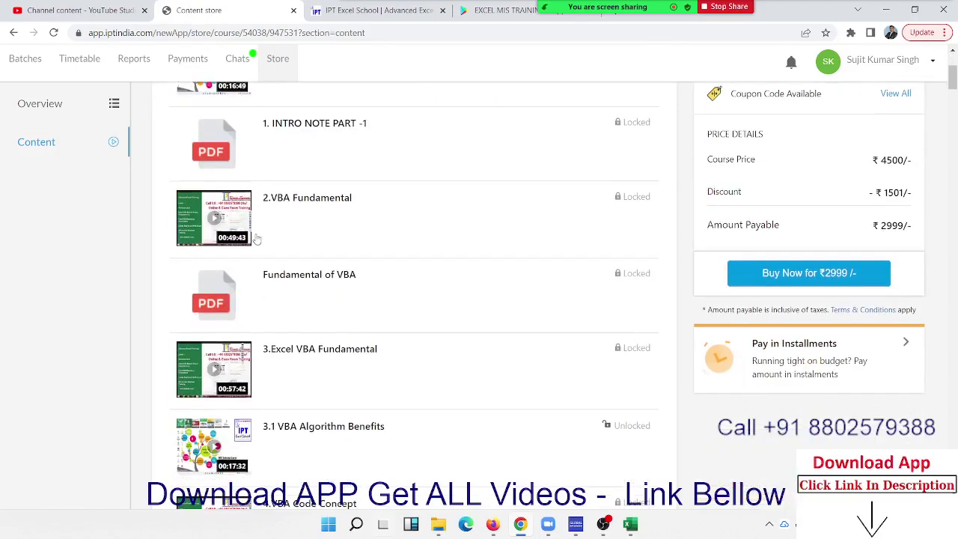
{"action": "scroll", "coordinate": [310, 317], "scroll_direction": "down", "scroll_amount": 3}
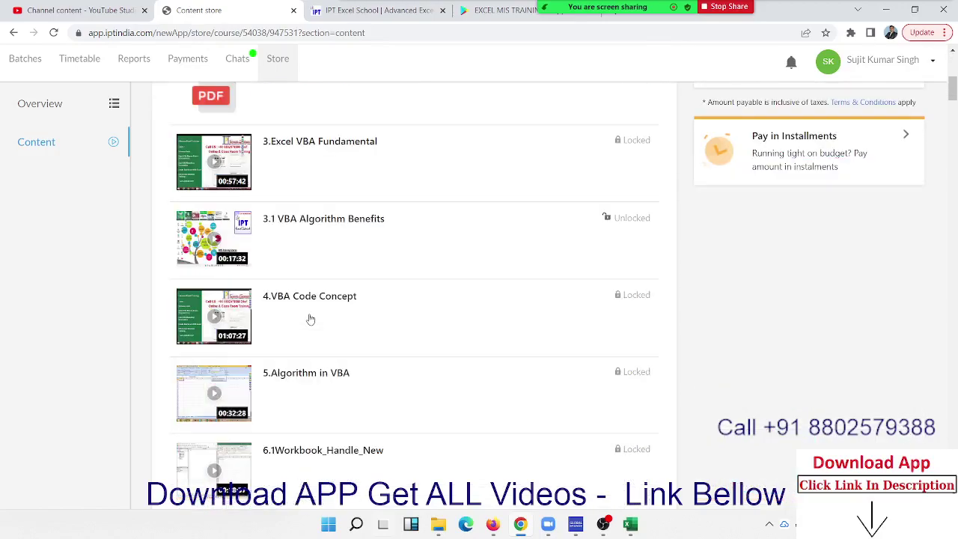
{"action": "scroll", "coordinate": [331, 271], "scroll_direction": "down", "scroll_amount": 3}
{"action": "scroll", "coordinate": [331, 274], "scroll_direction": "down", "scroll_amount": 3}
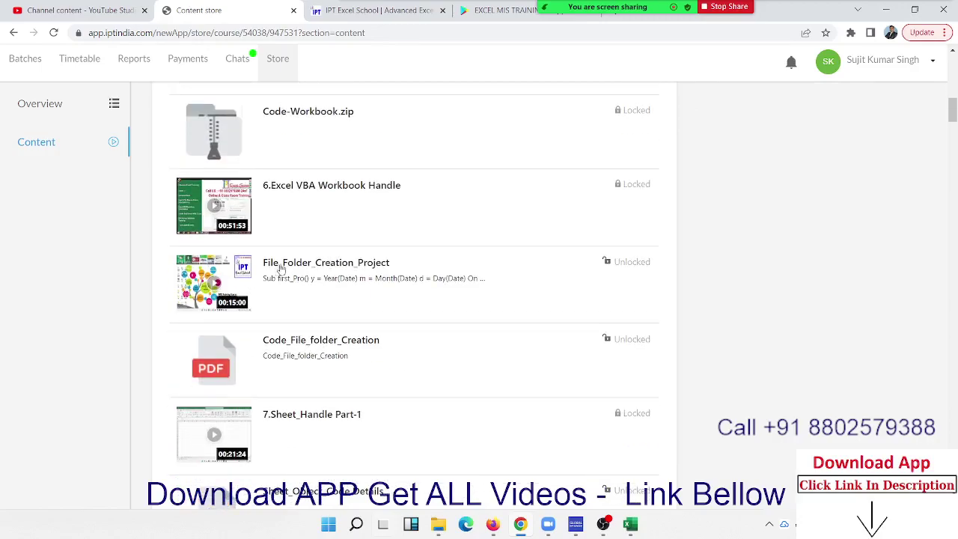
{"action": "scroll", "coordinate": [344, 348], "scroll_direction": "down", "scroll_amount": 3}
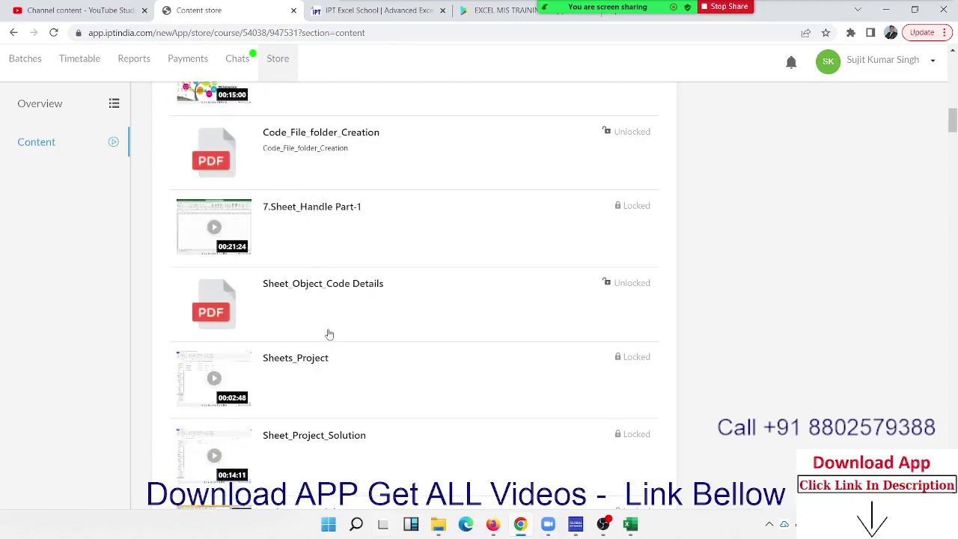
{"action": "scroll", "coordinate": [329, 334], "scroll_direction": "down", "scroll_amount": 3}
{"action": "scroll", "coordinate": [356, 318], "scroll_direction": "down", "scroll_amount": 3}
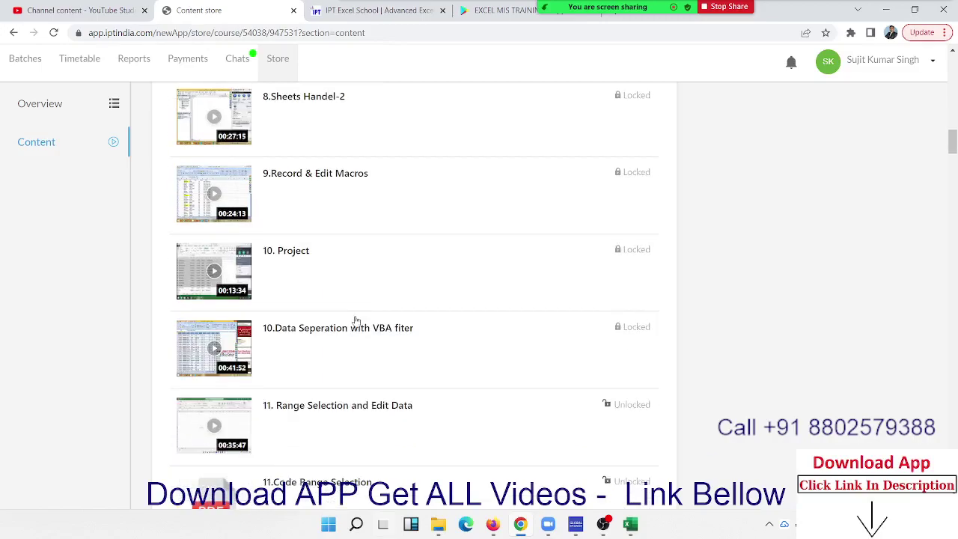
{"action": "scroll", "coordinate": [324, 348], "scroll_direction": "down", "scroll_amount": 3}
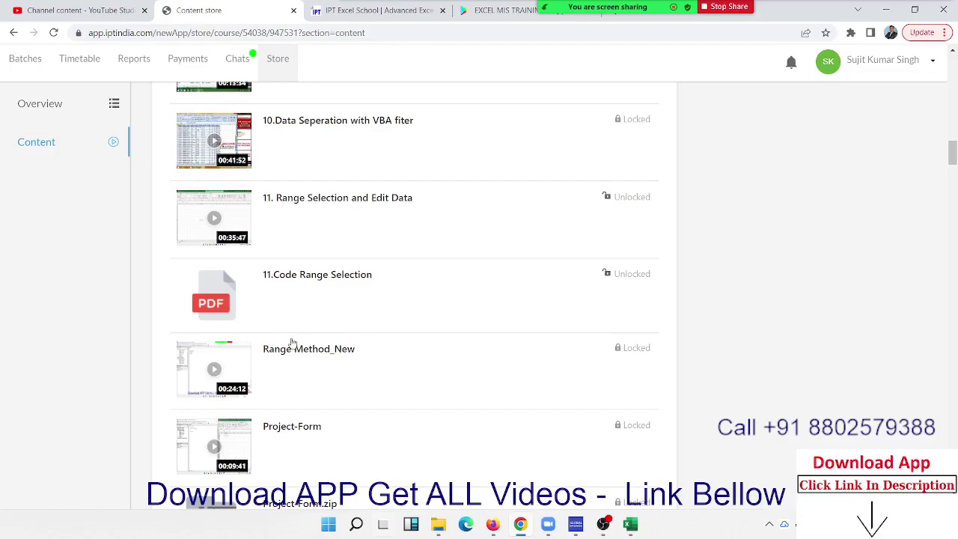
{"action": "scroll", "coordinate": [346, 372], "scroll_direction": "down", "scroll_amount": 3}
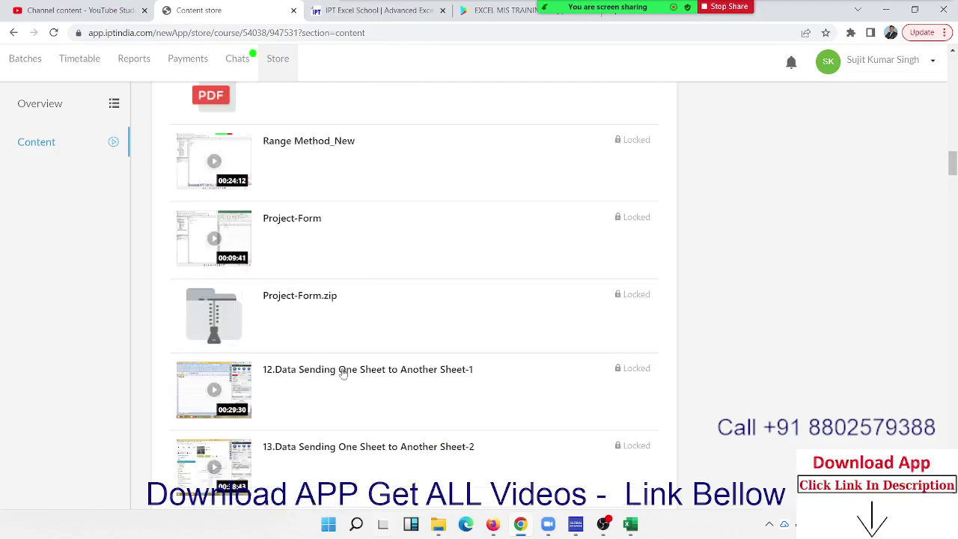
{"action": "scroll", "coordinate": [316, 349], "scroll_direction": "down", "scroll_amount": 3}
{"action": "scroll", "coordinate": [316, 352], "scroll_direction": "down", "scroll_amount": 2}
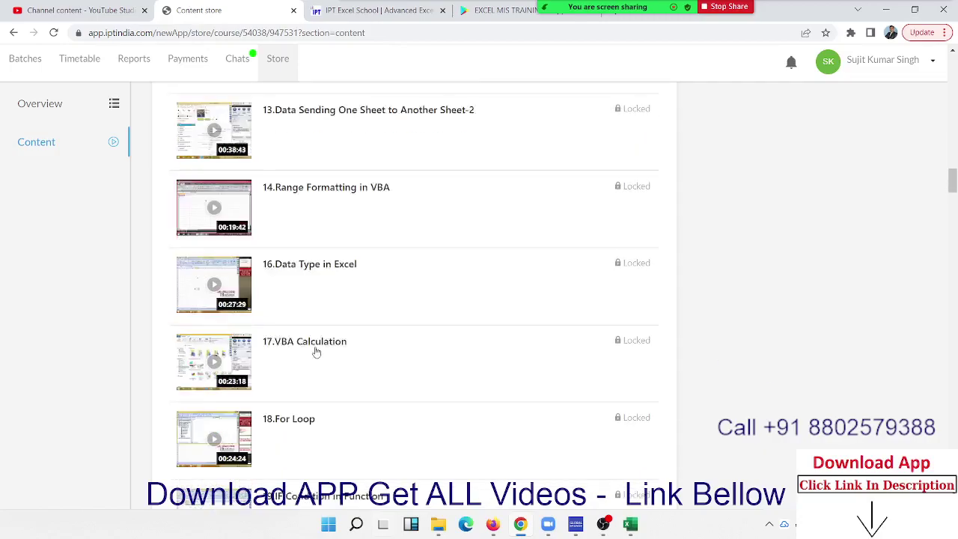
{"action": "scroll", "coordinate": [315, 352], "scroll_direction": "down", "scroll_amount": 2}
{"action": "scroll", "coordinate": [316, 354], "scroll_direction": "down", "scroll_amount": 5}
{"action": "scroll", "coordinate": [316, 354], "scroll_direction": "down", "scroll_amount": 6}
{"action": "scroll", "coordinate": [314, 357], "scroll_direction": "down", "scroll_amount": 6}
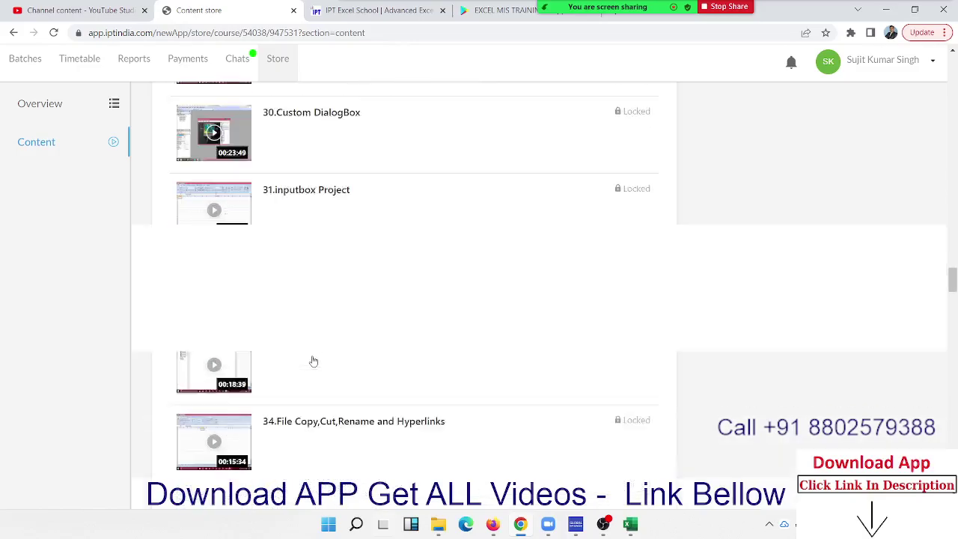
{"action": "scroll", "coordinate": [312, 362], "scroll_direction": "down", "scroll_amount": 6}
{"action": "scroll", "coordinate": [307, 361], "scroll_direction": "down", "scroll_amount": 5}
{"action": "scroll", "coordinate": [303, 364], "scroll_direction": "down", "scroll_amount": 12}
{"action": "scroll", "coordinate": [302, 364], "scroll_direction": "down", "scroll_amount": 11}
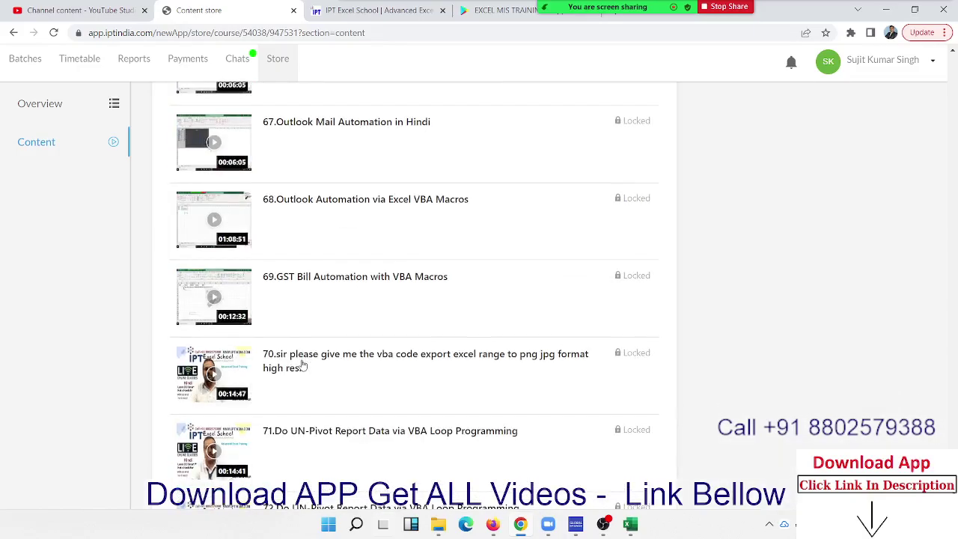
{"action": "scroll", "coordinate": [302, 366], "scroll_direction": "down", "scroll_amount": 3}
{"action": "scroll", "coordinate": [301, 365], "scroll_direction": "up", "scroll_amount": 12}
{"action": "scroll", "coordinate": [301, 366], "scroll_direction": "up", "scroll_amount": 8}
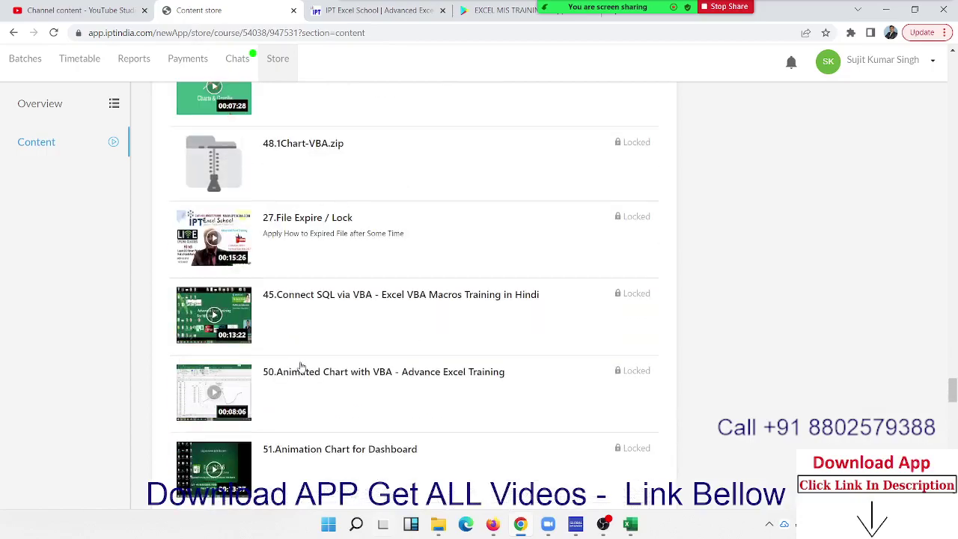
{"action": "scroll", "coordinate": [297, 371], "scroll_direction": "down", "scroll_amount": 10}
{"action": "scroll", "coordinate": [298, 372], "scroll_direction": "up", "scroll_amount": 8}
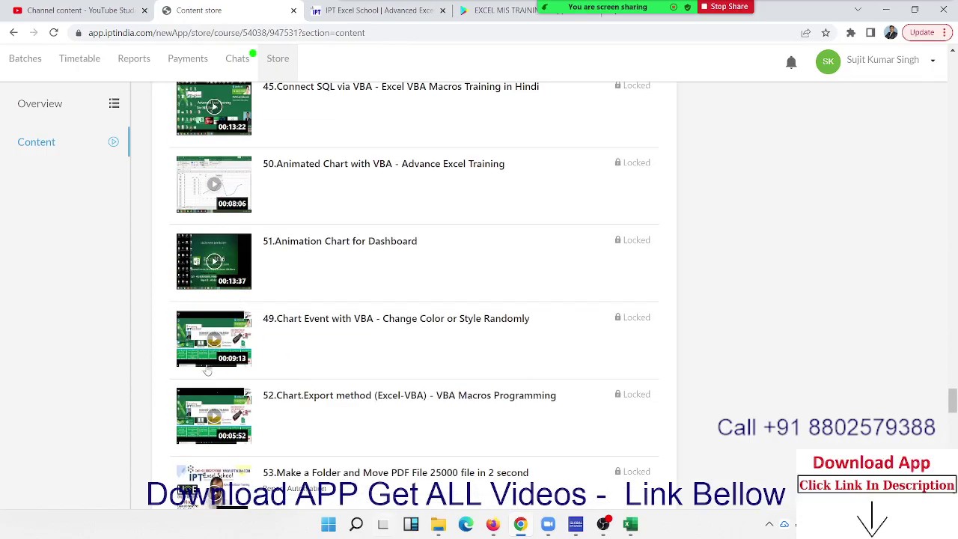
{"action": "scroll", "coordinate": [193, 429], "scroll_direction": "down", "scroll_amount": 3}
{"action": "scroll", "coordinate": [213, 404], "scroll_direction": "down", "scroll_amount": 3}
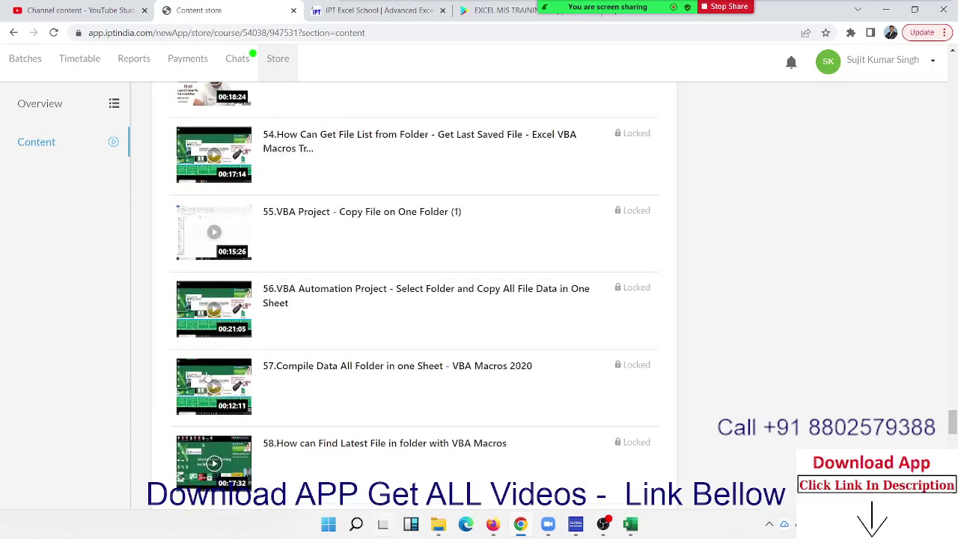
{"action": "scroll", "coordinate": [217, 397], "scroll_direction": "down", "scroll_amount": 5}
{"action": "scroll", "coordinate": [217, 396], "scroll_direction": "down", "scroll_amount": 5}
{"action": "scroll", "coordinate": [218, 390], "scroll_direction": "down", "scroll_amount": 6}
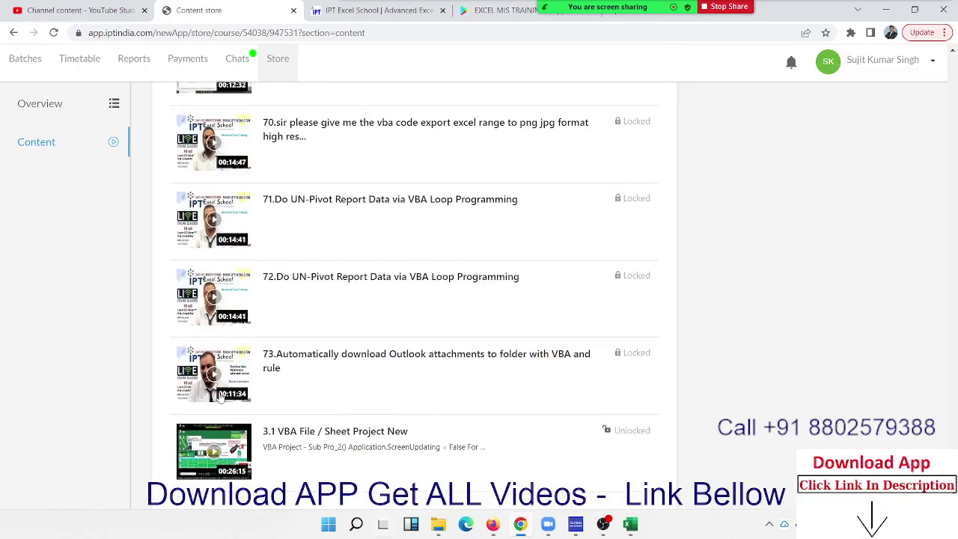
{"action": "scroll", "coordinate": [218, 386], "scroll_direction": "up", "scroll_amount": 1}
{"action": "scroll", "coordinate": [215, 378], "scroll_direction": "up", "scroll_amount": 10}
{"action": "scroll", "coordinate": [205, 337], "scroll_direction": "up", "scroll_amount": 15}
{"action": "scroll", "coordinate": [197, 292], "scroll_direction": "up", "scroll_amount": 6}
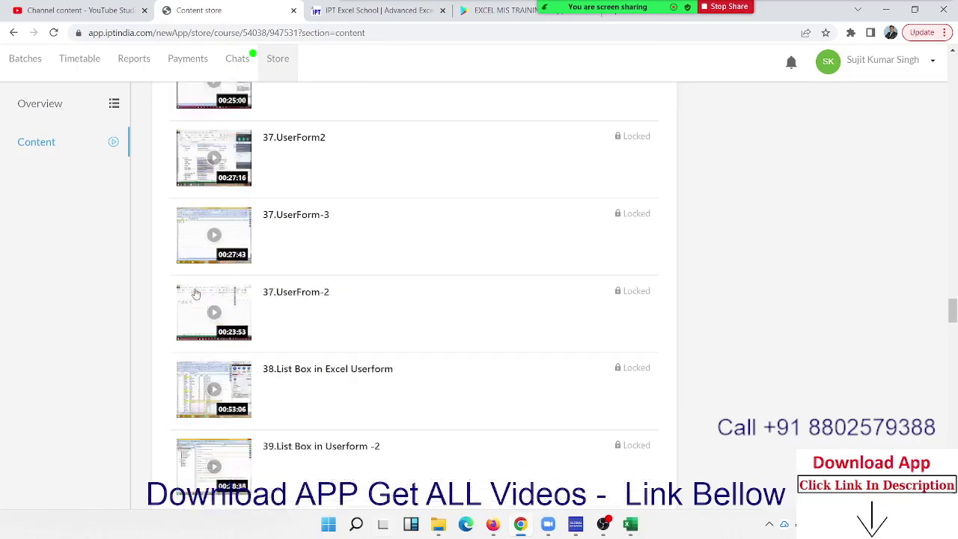
{"action": "scroll", "coordinate": [192, 296], "scroll_direction": "up", "scroll_amount": 6}
{"action": "scroll", "coordinate": [191, 292], "scroll_direction": "up", "scroll_amount": 9}
{"action": "scroll", "coordinate": [180, 258], "scroll_direction": "up", "scroll_amount": 3}
{"action": "scroll", "coordinate": [178, 255], "scroll_direction": "up", "scroll_amount": 4}
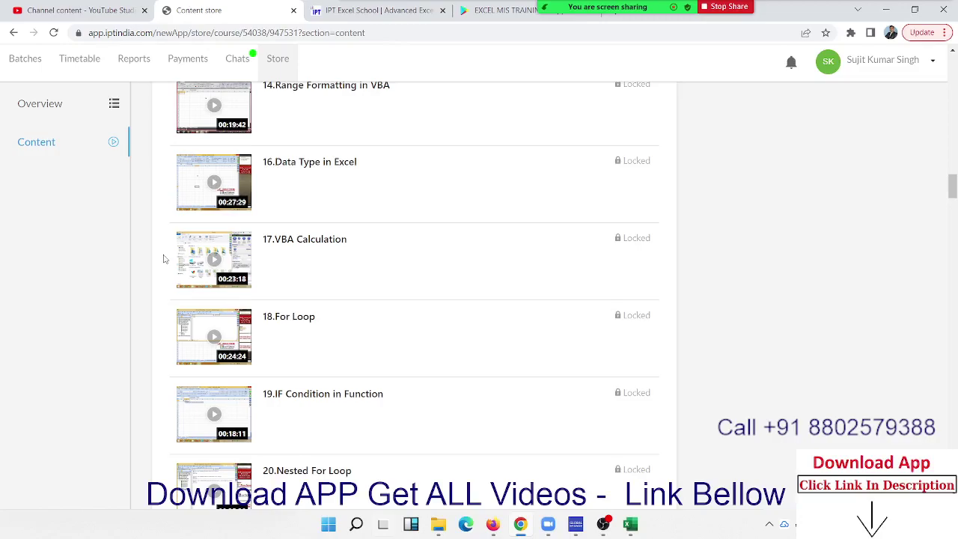
{"action": "scroll", "coordinate": [175, 224], "scroll_direction": "up", "scroll_amount": 8}
{"action": "scroll", "coordinate": [177, 213], "scroll_direction": "up", "scroll_amount": 10}
{"action": "scroll", "coordinate": [178, 195], "scroll_direction": "up", "scroll_amount": 10}
{"action": "scroll", "coordinate": [180, 169], "scroll_direction": "up", "scroll_amount": 8}
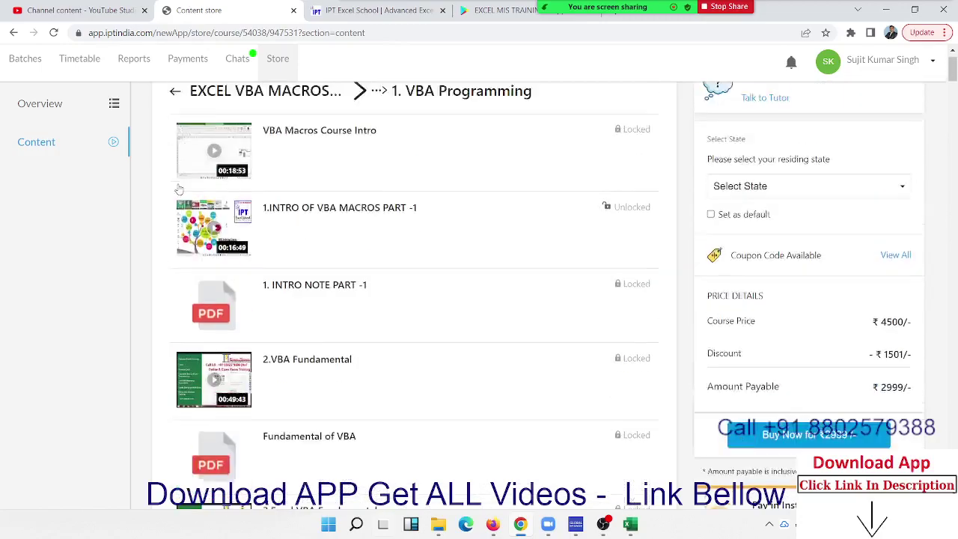
{"action": "scroll", "coordinate": [183, 153], "scroll_direction": "up", "scroll_amount": 2}
{"action": "left_click", "coordinate": [176, 139]}
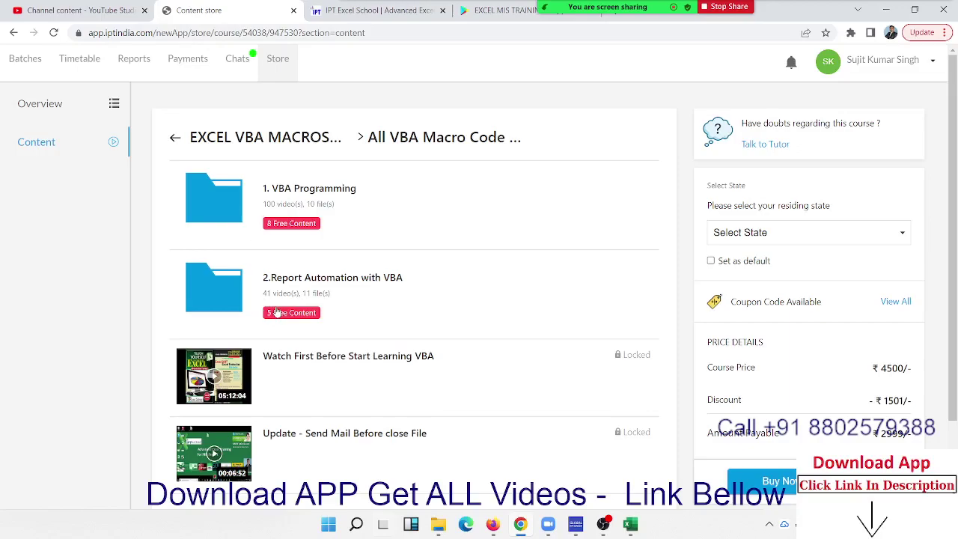
Browse the 2.Report Automation with VBA folder and return to All VBA Macro Code Classes
{"action": "left_click", "coordinate": [226, 284]}
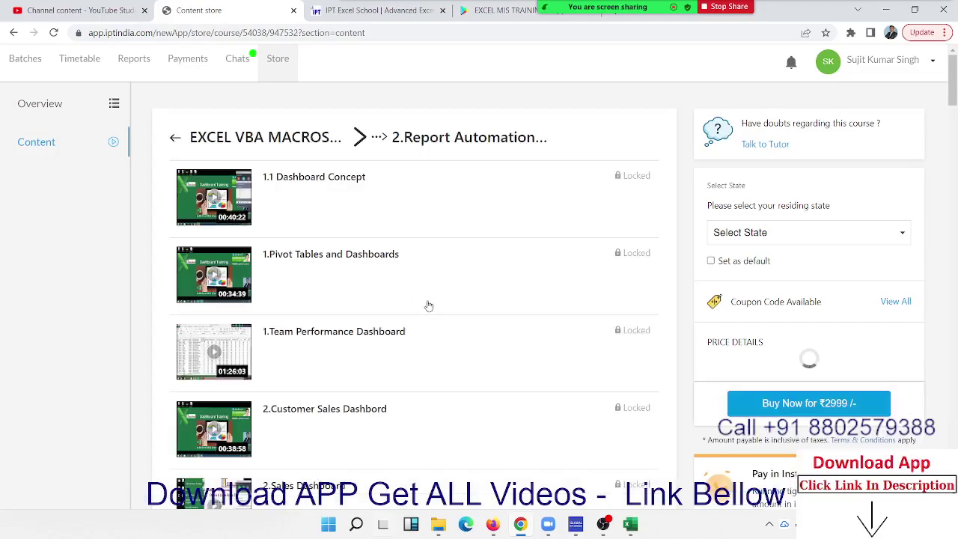
{"action": "scroll", "coordinate": [419, 322], "scroll_direction": "down", "scroll_amount": 5}
{"action": "scroll", "coordinate": [419, 321], "scroll_direction": "down", "scroll_amount": 3}
{"action": "scroll", "coordinate": [419, 322], "scroll_direction": "down", "scroll_amount": 5}
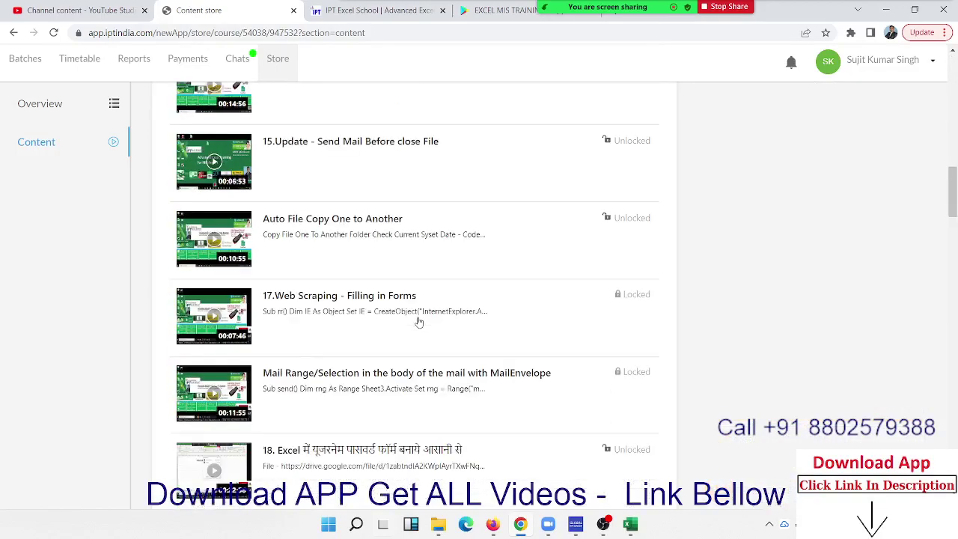
{"action": "scroll", "coordinate": [417, 321], "scroll_direction": "up", "scroll_amount": 3}
{"action": "scroll", "coordinate": [418, 321], "scroll_direction": "up", "scroll_amount": 6}
{"action": "scroll", "coordinate": [418, 321], "scroll_direction": "up", "scroll_amount": 3}
{"action": "scroll", "coordinate": [418, 321], "scroll_direction": "up", "scroll_amount": 3}
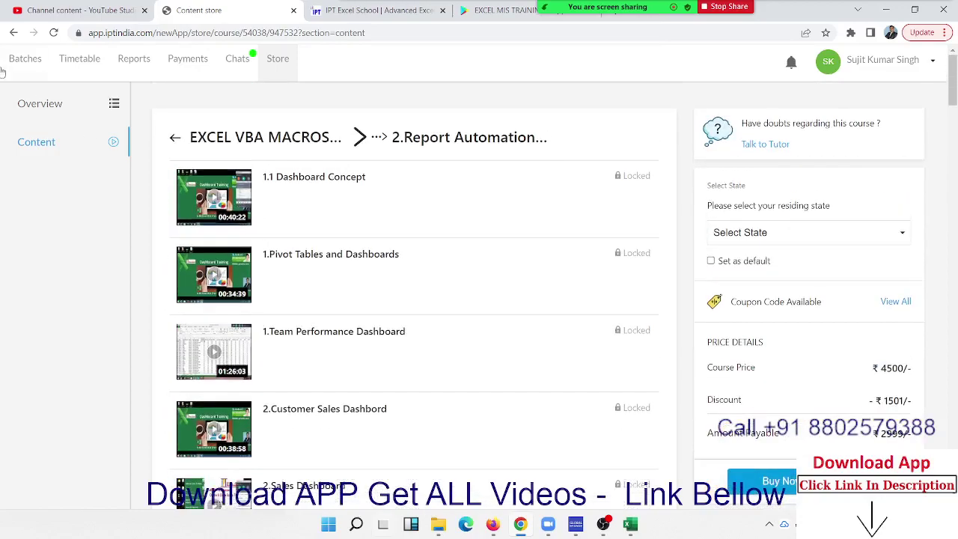
{"action": "left_click", "coordinate": [14, 32]}
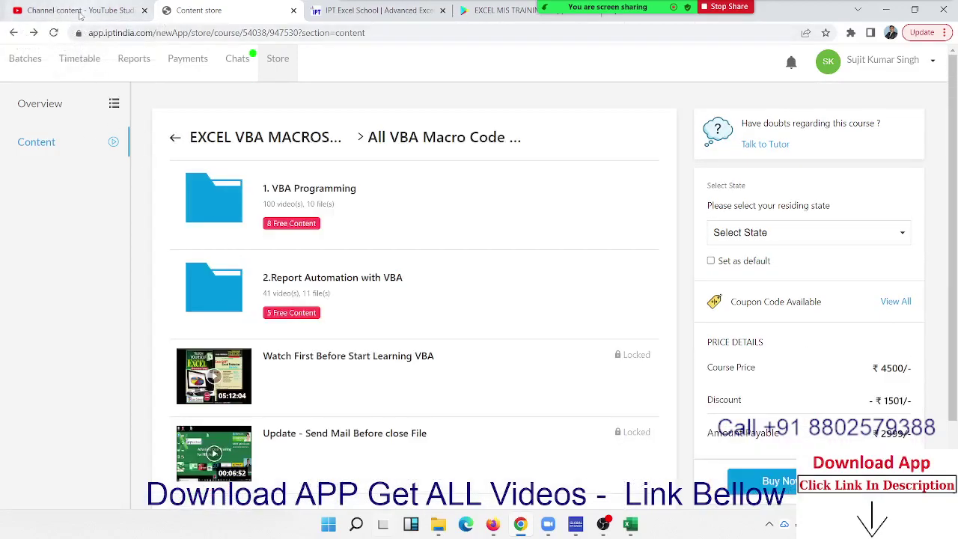
Switch through the YouTube Studio and Google Play tabs to the IPT Excel School course list
{"action": "left_click", "coordinate": [80, 11]}
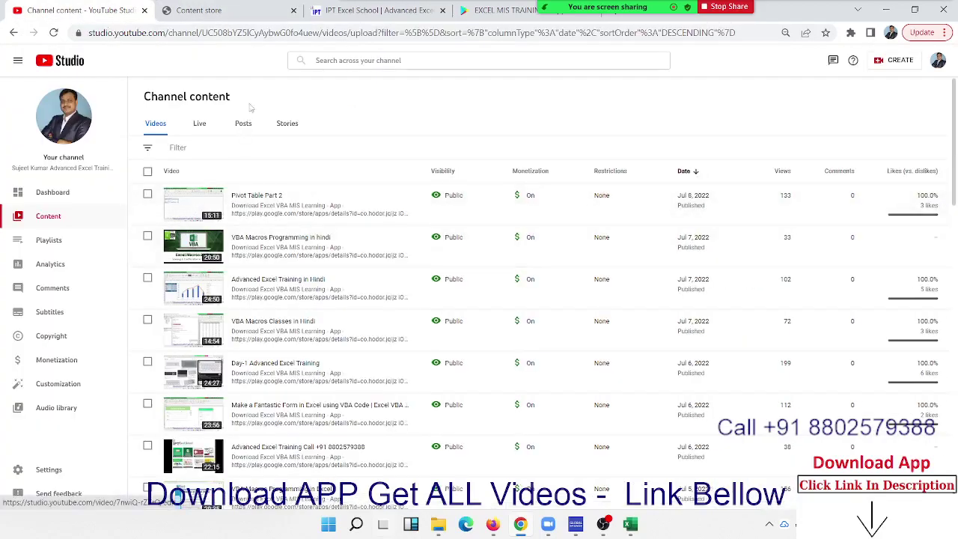
{"action": "left_click", "coordinate": [504, 11]}
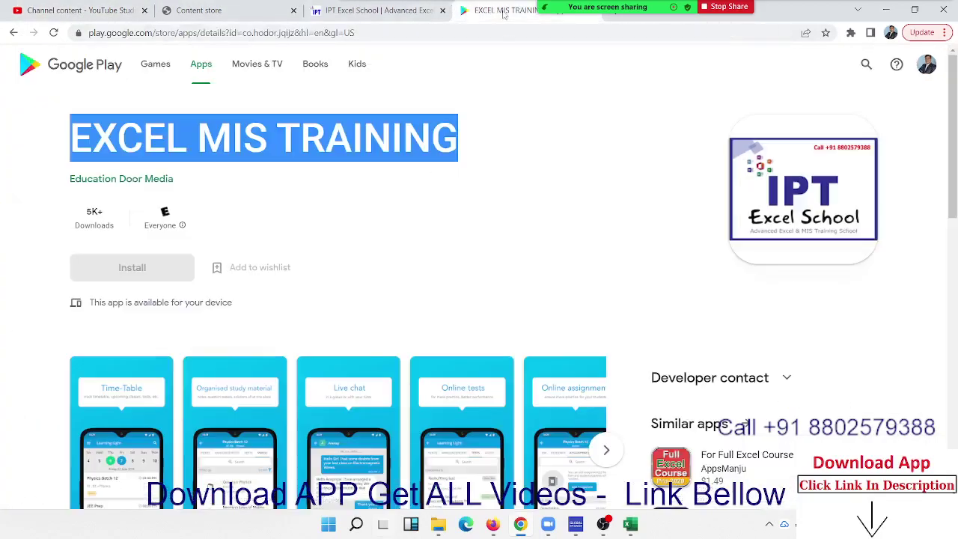
{"action": "left_click", "coordinate": [402, 14]}
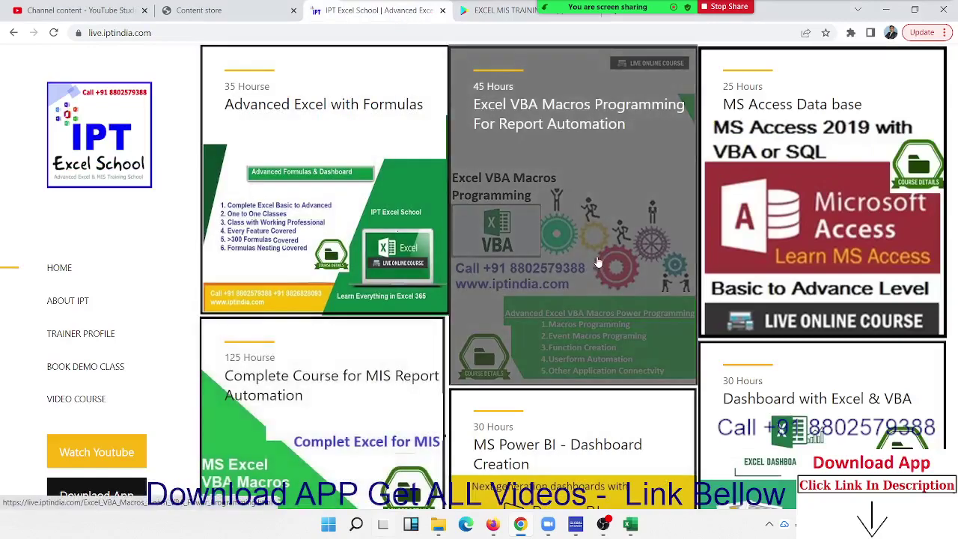
On the Excel VBA Macros course page, review Expert Level duration and class time, then open Excel_VBA_Macros.pdf
{"action": "left_click", "coordinate": [598, 262]}
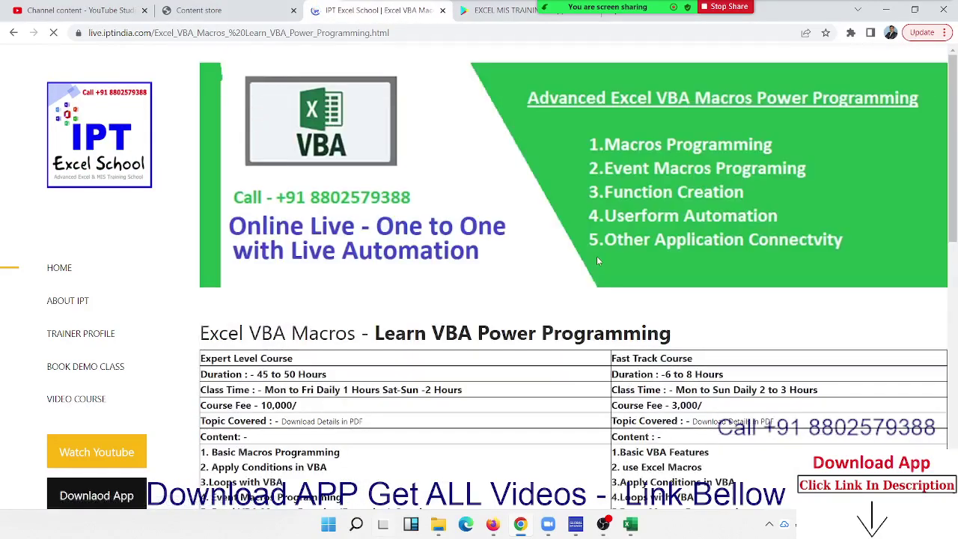
{"action": "scroll", "coordinate": [565, 326], "scroll_direction": "down", "scroll_amount": 3}
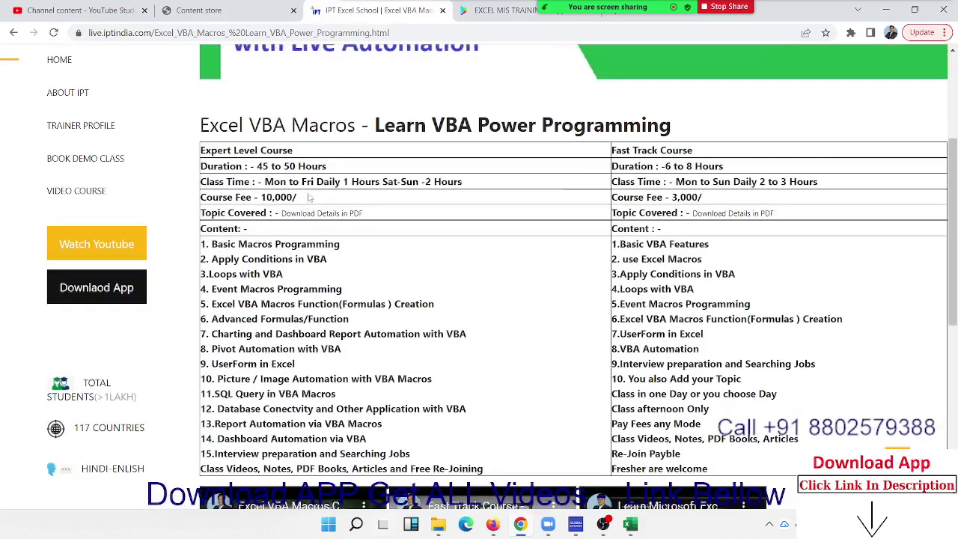
{"action": "left_click_drag", "start_coordinate": [256, 166], "coordinate": [336, 166]}
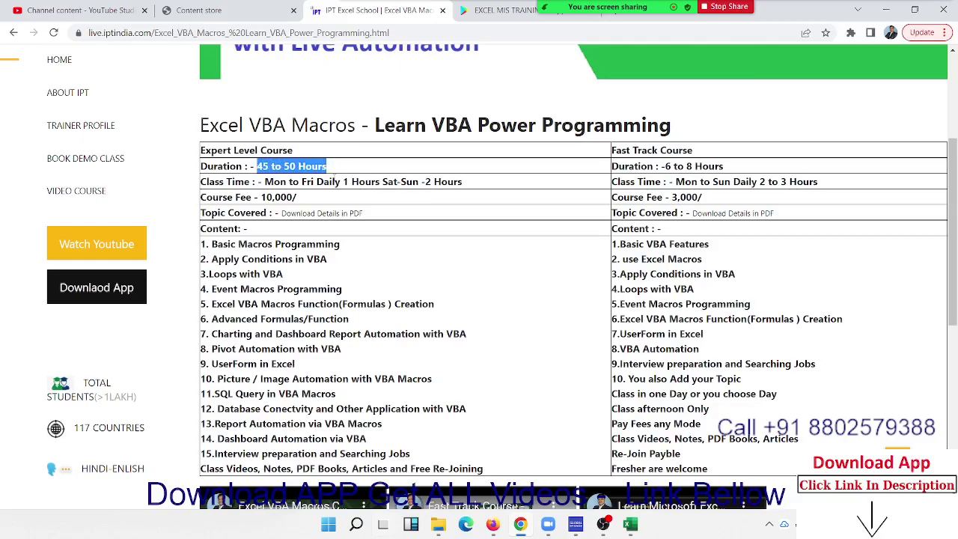
{"action": "triple_click", "coordinate": [322, 182]}
{"action": "left_click", "coordinate": [351, 232]}
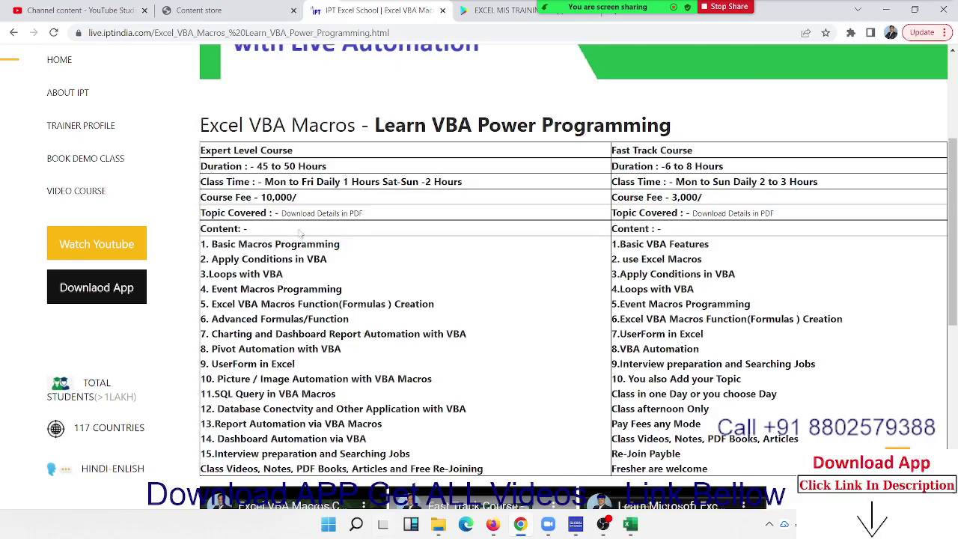
{"action": "left_click", "coordinate": [304, 215]}
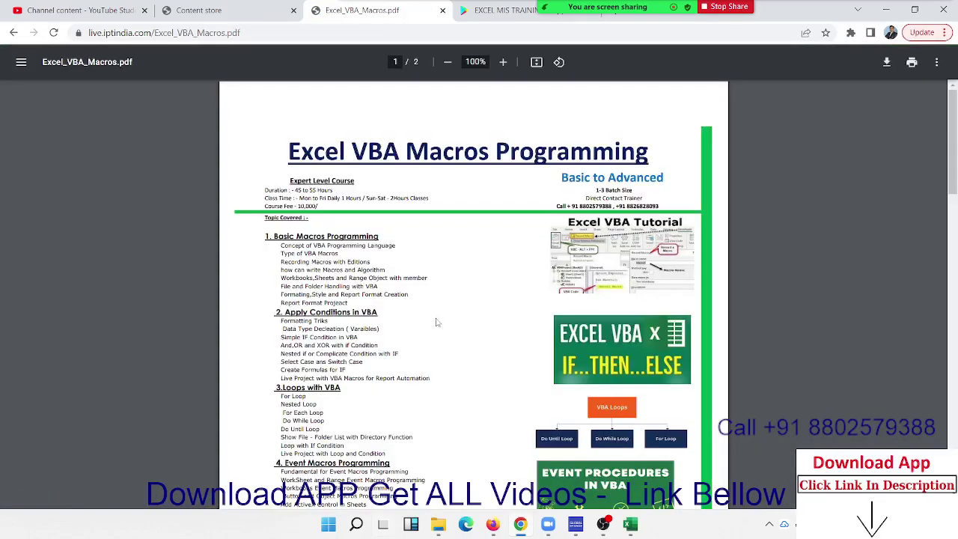
Read through the Excel_VBA_Macros.pdf pages and go back to the Excel VBA Macros course page
{"action": "scroll", "coordinate": [443, 314], "scroll_direction": "up", "scroll_amount": 2, "text": "ctrl"}
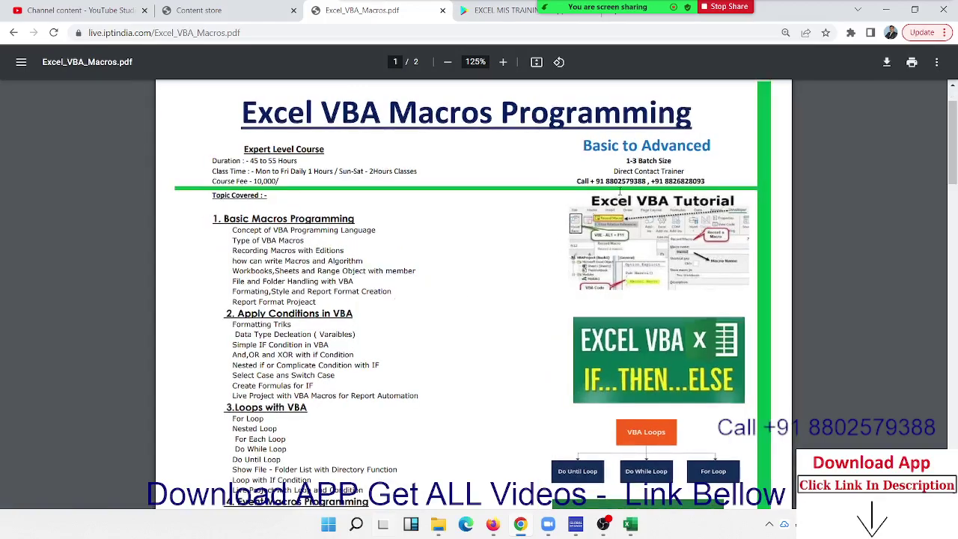
{"action": "scroll", "coordinate": [557, 293], "scroll_direction": "up", "scroll_amount": 3, "text": "ctrl"}
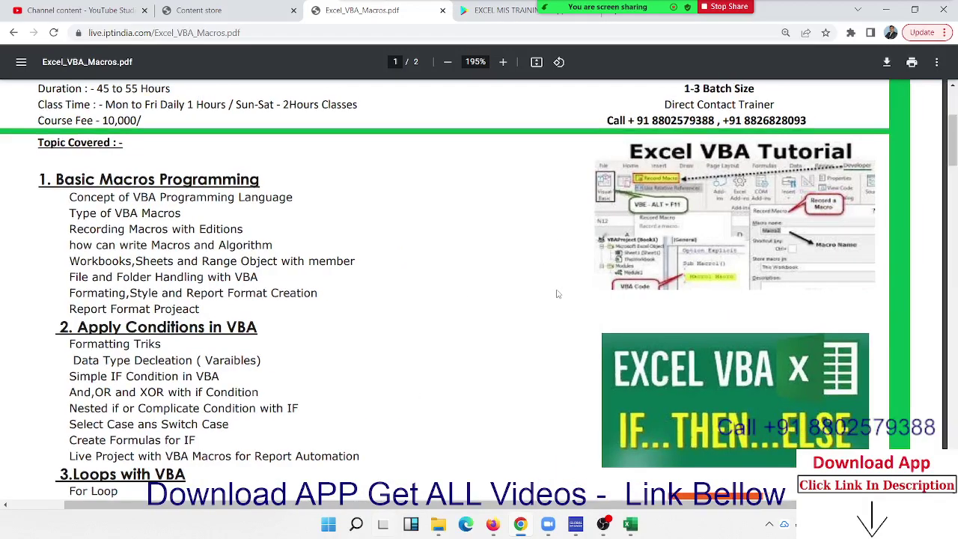
{"action": "scroll", "coordinate": [557, 294], "scroll_direction": "down", "scroll_amount": 2, "text": "ctrl"}
{"action": "scroll", "coordinate": [557, 293], "scroll_direction": "up", "scroll_amount": 3, "text": "ctrl"}
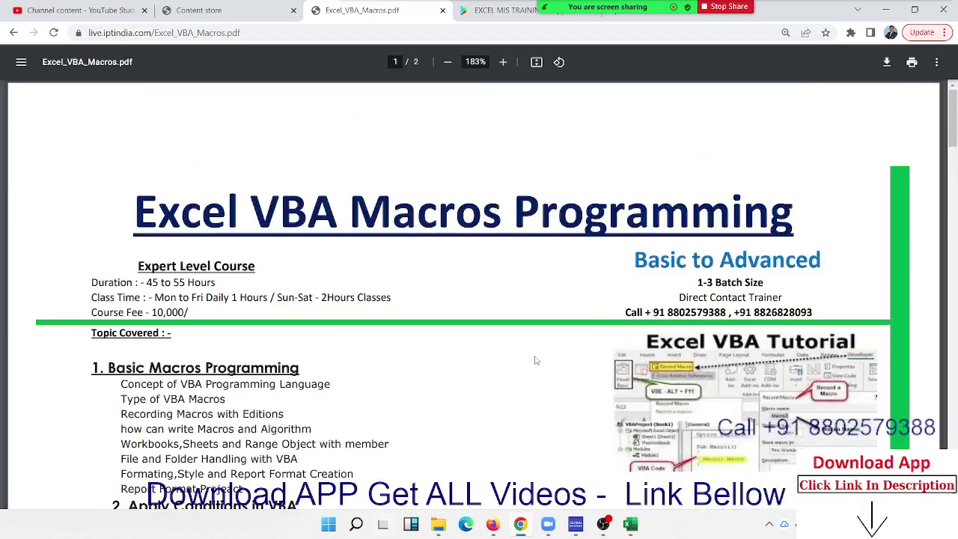
{"action": "scroll", "coordinate": [526, 362], "scroll_direction": "down", "scroll_amount": 3}
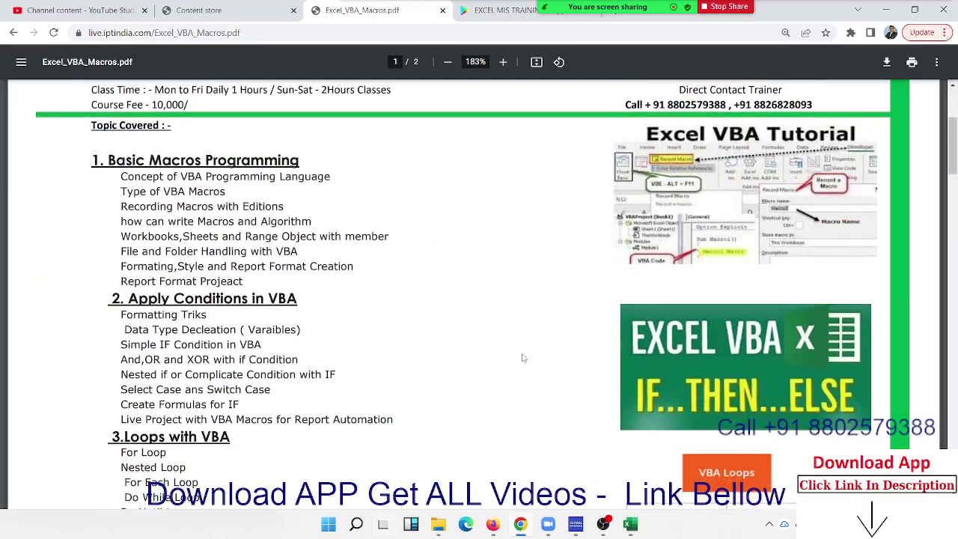
{"action": "scroll", "coordinate": [523, 359], "scroll_direction": "down", "scroll_amount": 2}
{"action": "scroll", "coordinate": [518, 358], "scroll_direction": "down", "scroll_amount": 5}
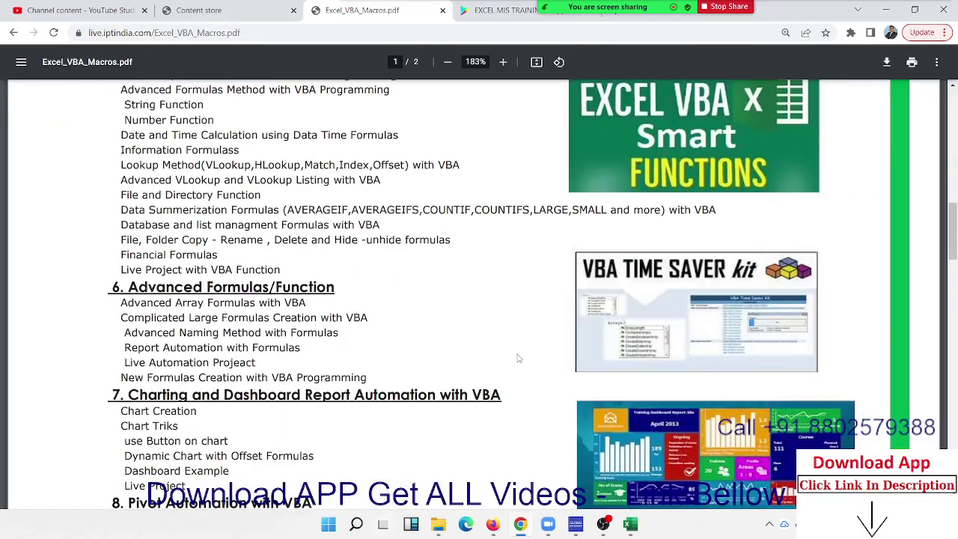
{"action": "scroll", "coordinate": [518, 359], "scroll_direction": "down", "scroll_amount": 3}
{"action": "scroll", "coordinate": [512, 360], "scroll_direction": "down", "scroll_amount": 5}
{"action": "scroll", "coordinate": [512, 360], "scroll_direction": "down", "scroll_amount": 1}
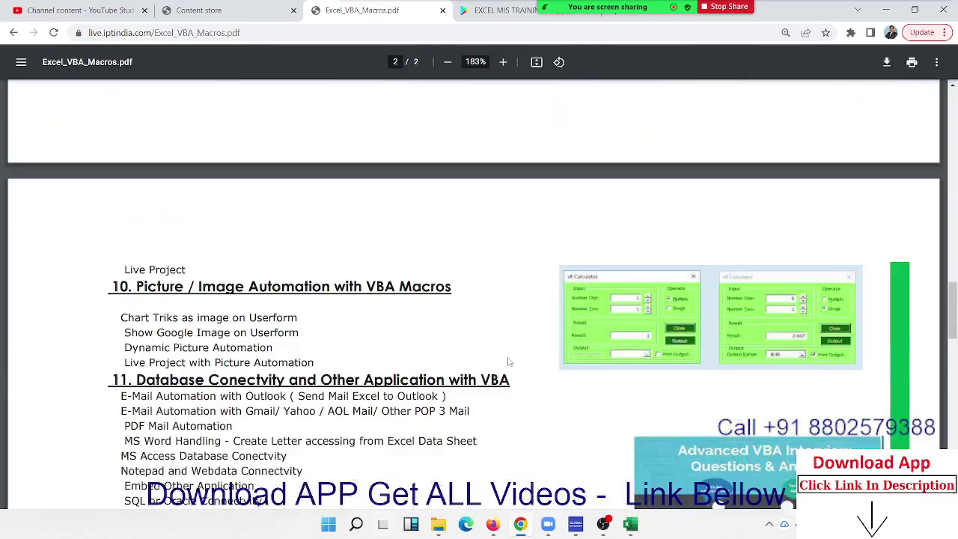
{"action": "scroll", "coordinate": [507, 364], "scroll_direction": "down", "scroll_amount": 3}
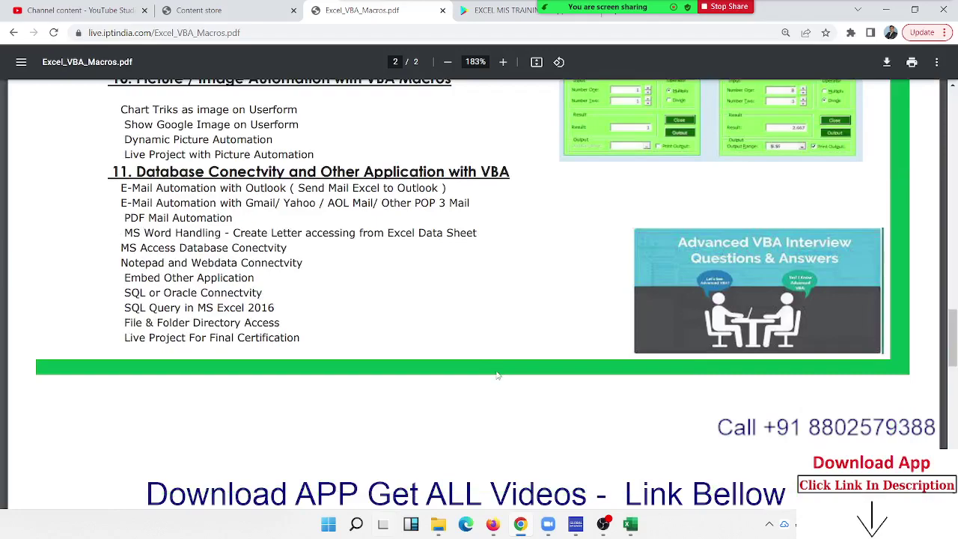
{"action": "scroll", "coordinate": [491, 382], "scroll_direction": "down", "scroll_amount": 5}
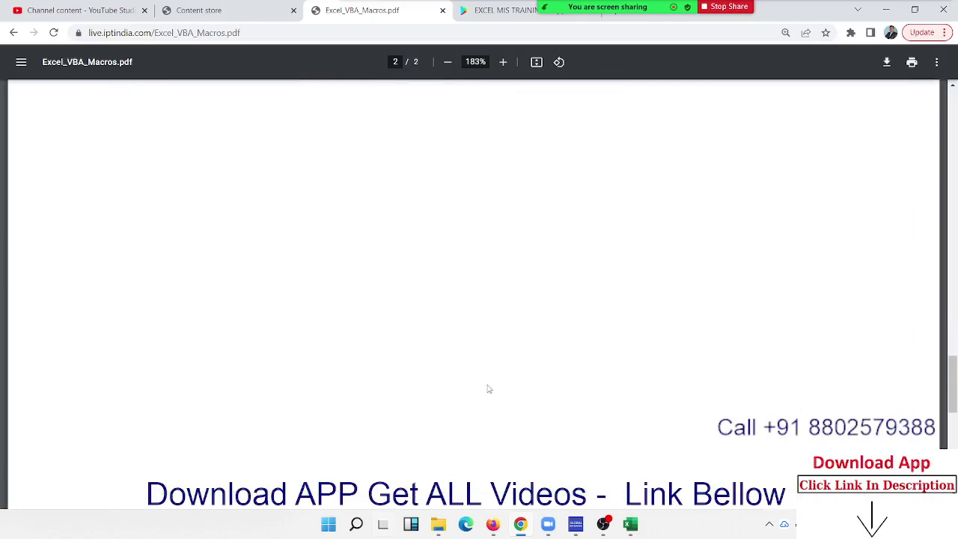
{"action": "scroll", "coordinate": [483, 391], "scroll_direction": "up", "scroll_amount": 3}
{"action": "scroll", "coordinate": [484, 392], "scroll_direction": "up", "scroll_amount": 5}
{"action": "scroll", "coordinate": [483, 389], "scroll_direction": "up", "scroll_amount": 5}
{"action": "scroll", "coordinate": [483, 386], "scroll_direction": "up", "scroll_amount": 5}
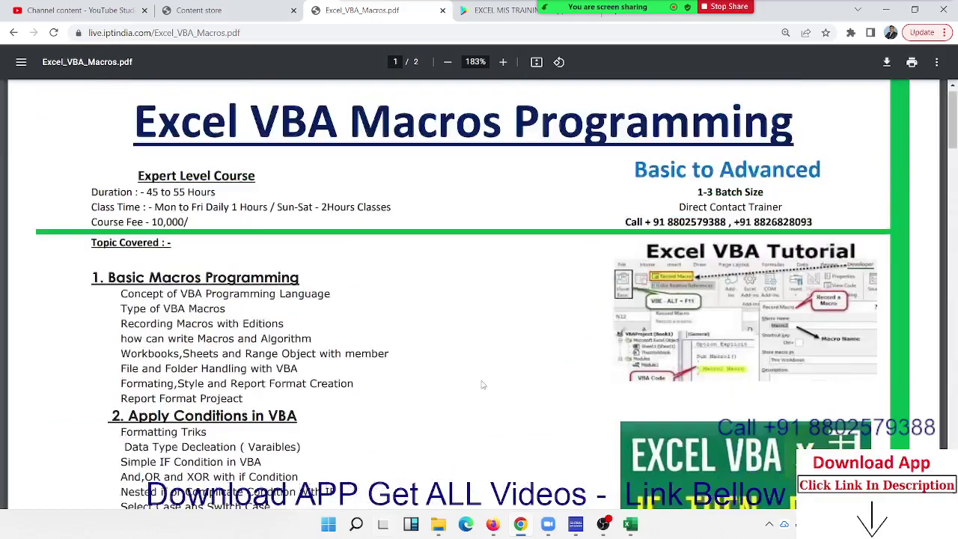
{"action": "scroll", "coordinate": [480, 383], "scroll_direction": "down", "scroll_amount": 1}
{"action": "left_click", "coordinate": [14, 32]}
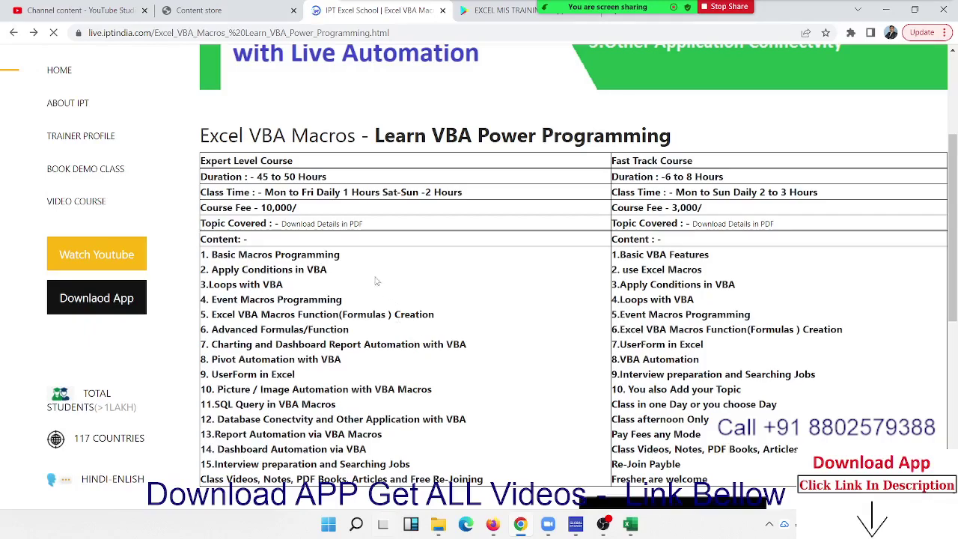
Reopen and leave the PDF, then highlight the Class Time details: Daily and hours per class
{"action": "left_click", "coordinate": [343, 225]}
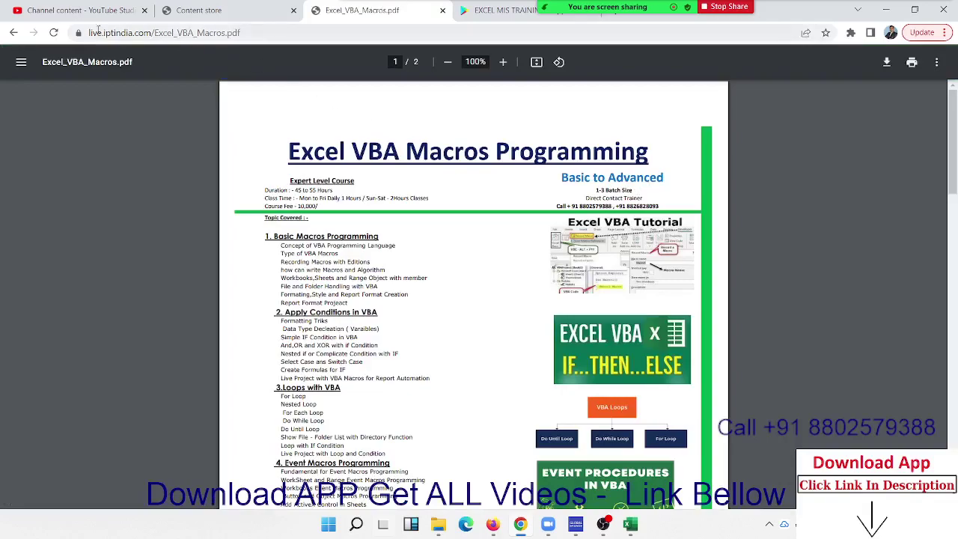
{"action": "left_click", "coordinate": [13, 32]}
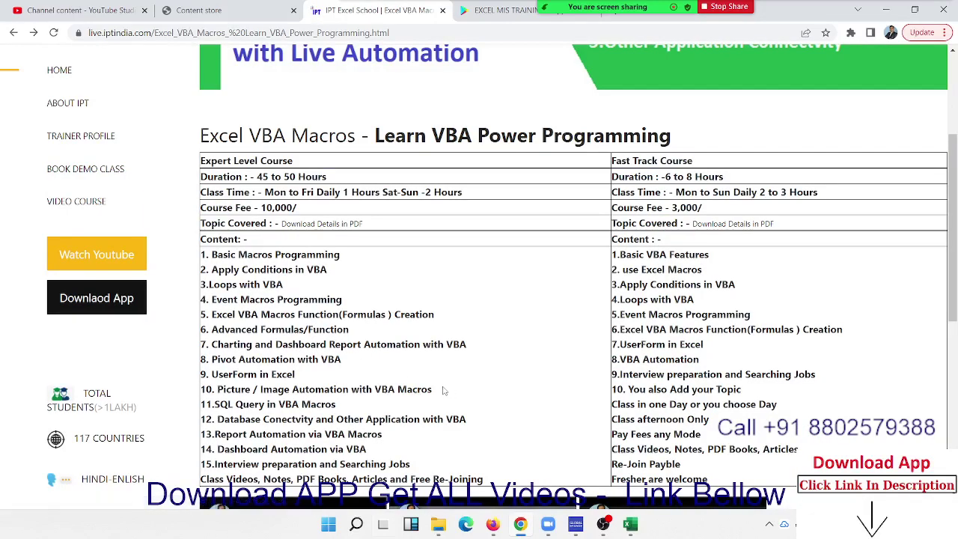
{"action": "scroll", "coordinate": [444, 390], "scroll_direction": "up", "scroll_amount": 3}
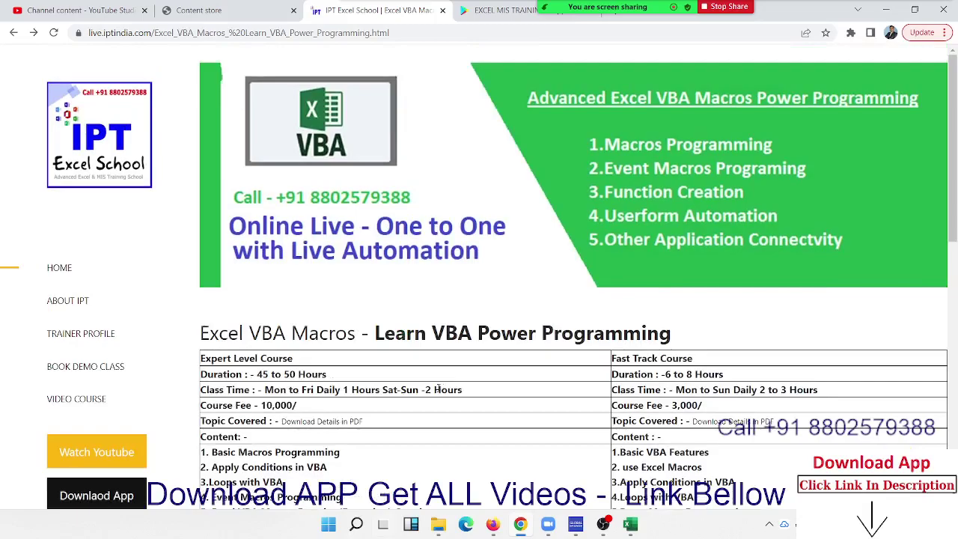
{"action": "double_click", "coordinate": [328, 389]}
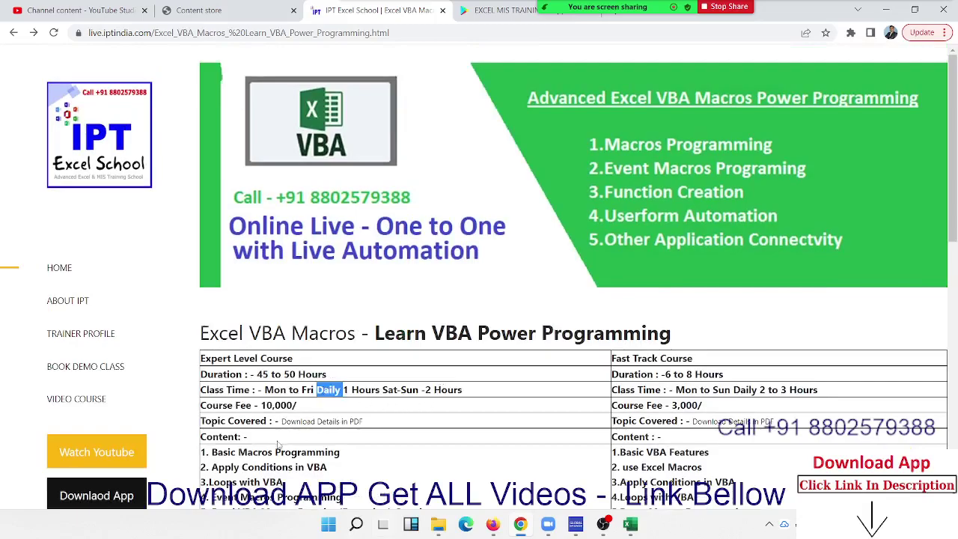
{"action": "scroll", "coordinate": [292, 449], "scroll_direction": "down", "scroll_amount": 3}
{"action": "scroll", "coordinate": [289, 333], "scroll_direction": "down", "scroll_amount": 2}
{"action": "scroll", "coordinate": [289, 288], "scroll_direction": "up", "scroll_amount": 5}
{"action": "double_click", "coordinate": [347, 390]}
{"action": "triple_click", "coordinate": [347, 390]}
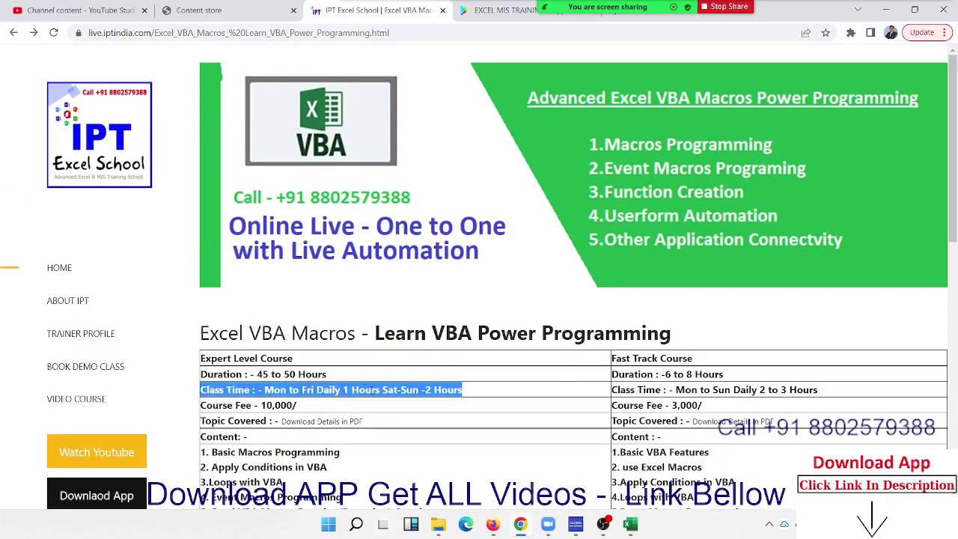
{"action": "left_click", "coordinate": [261, 405]}
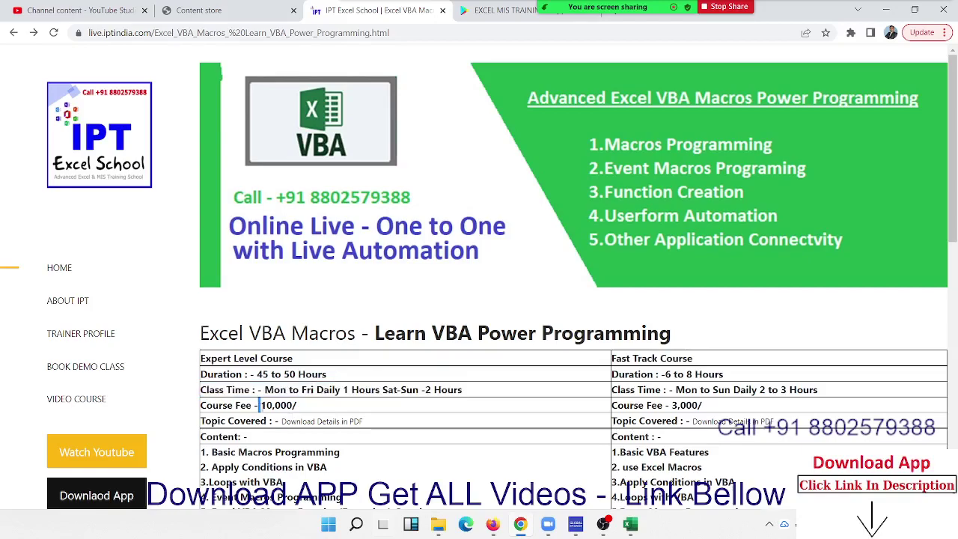
Highlight the 10,000 course fee, then minimize the browser to the desktop
{"action": "double_click", "coordinate": [273, 405]}
{"action": "double_click", "coordinate": [278, 405]}
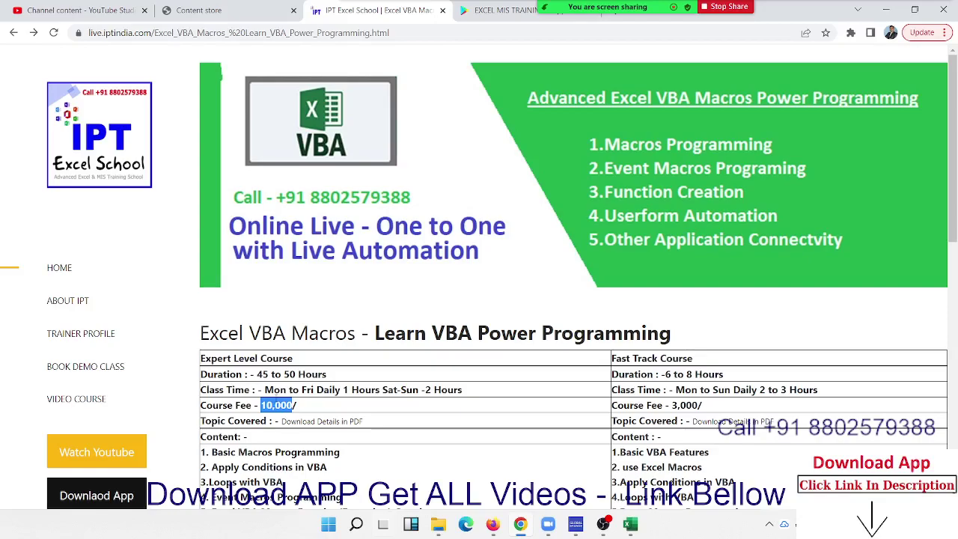
{"action": "left_click", "coordinate": [888, 10]}
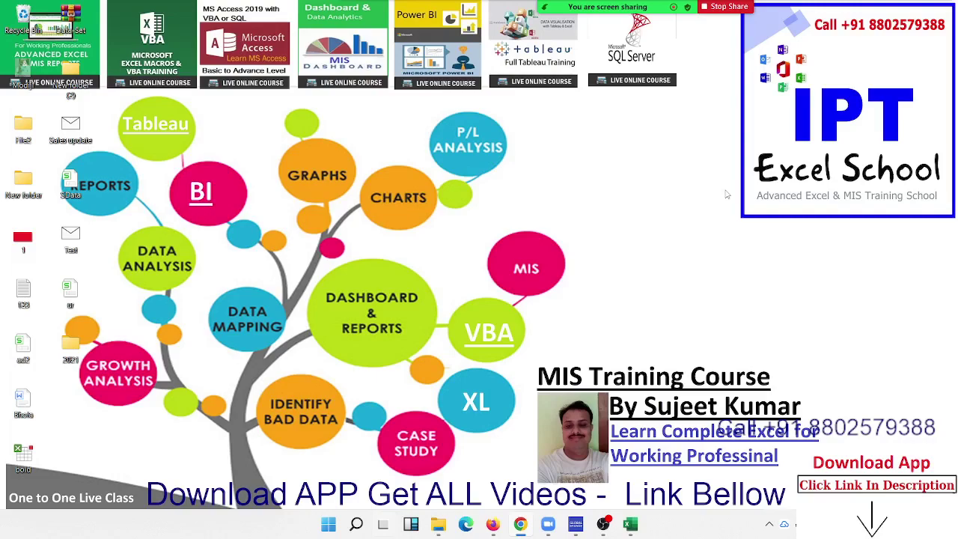
{"action": "mouse_move", "coordinate": [608, 536]}
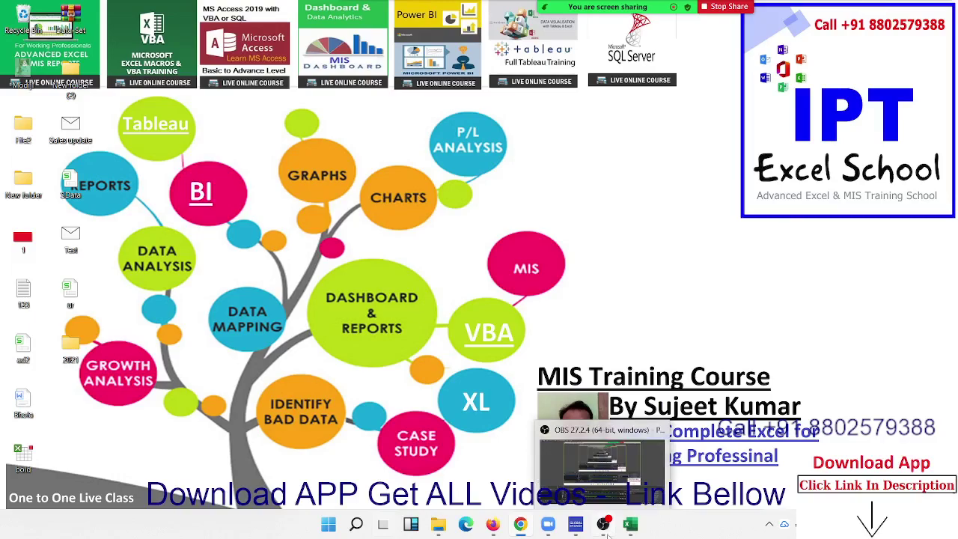